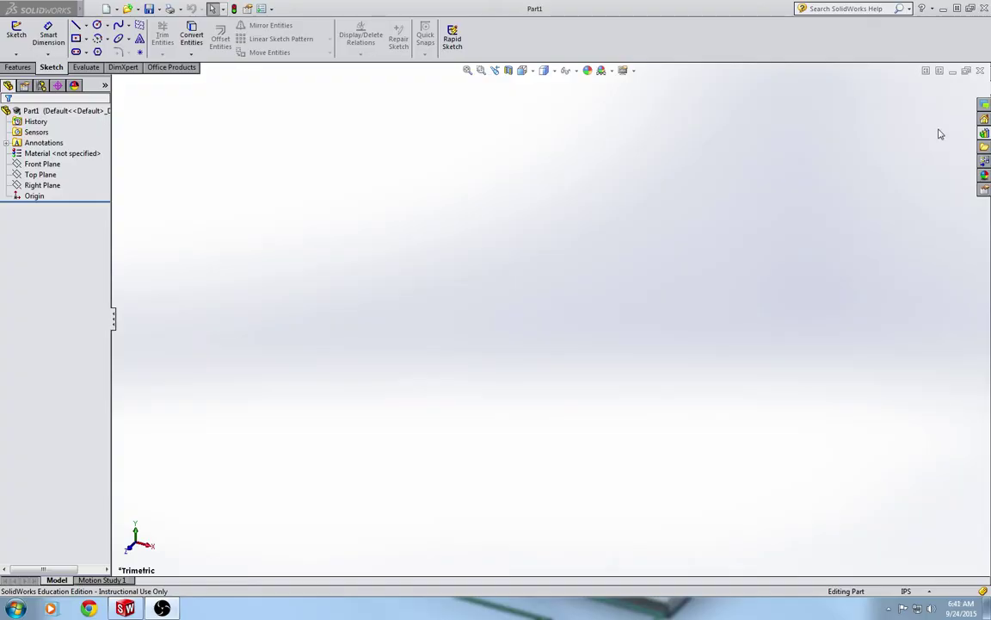
Step: Start an extruded boss sketched on the Top Plane
left_click(18, 67)
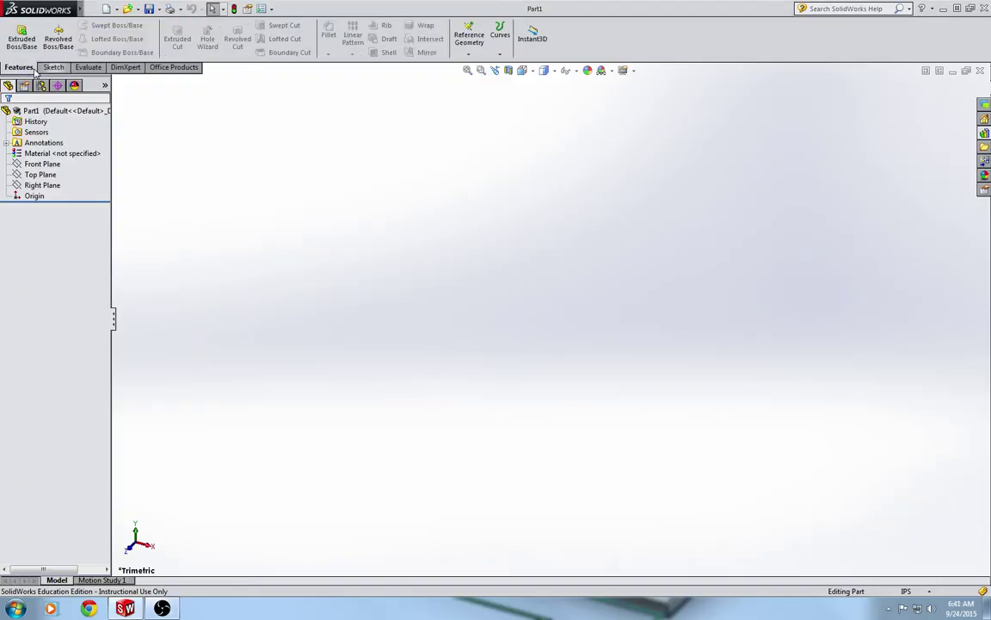
left_click(22, 39)
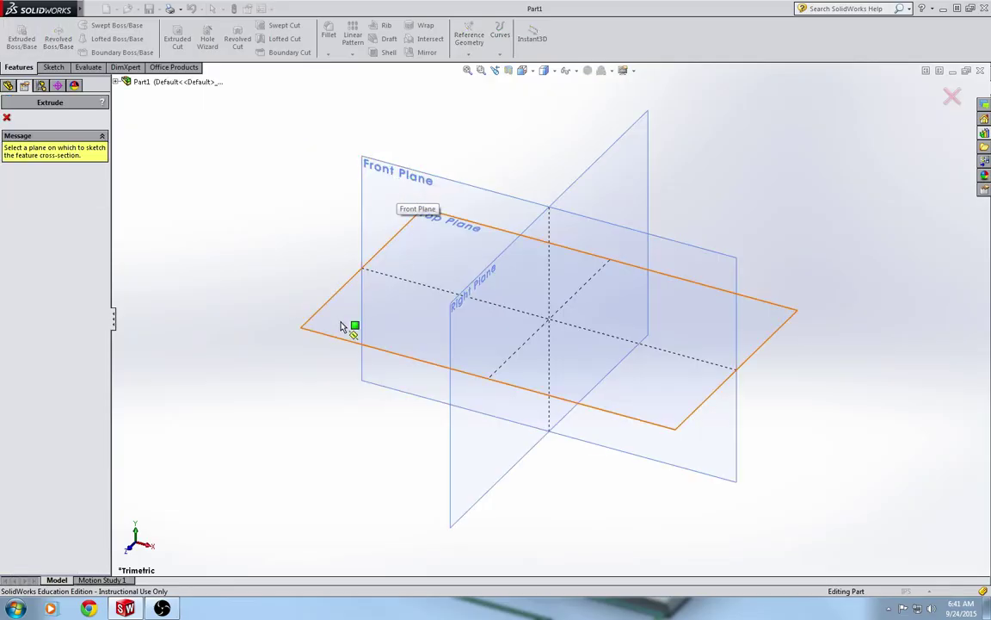
left_click(341, 327)
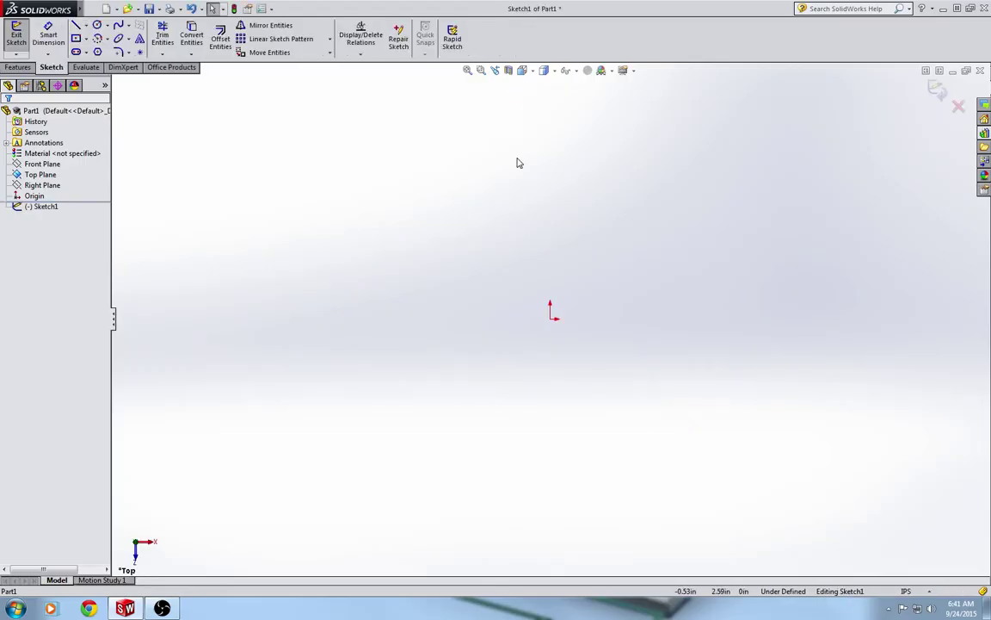
left_click(92, 9)
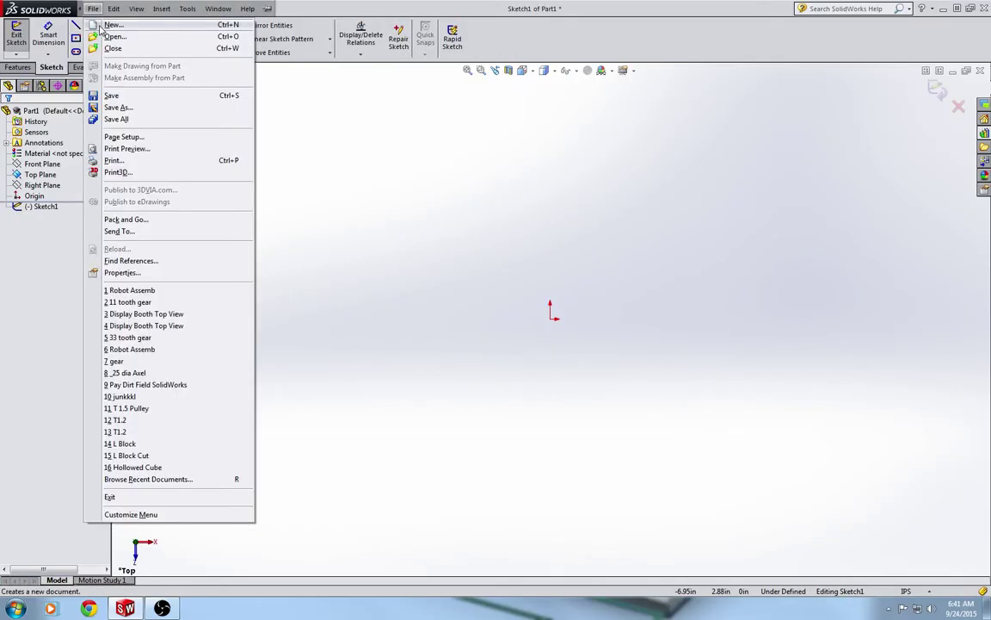
left_click(334, 6)
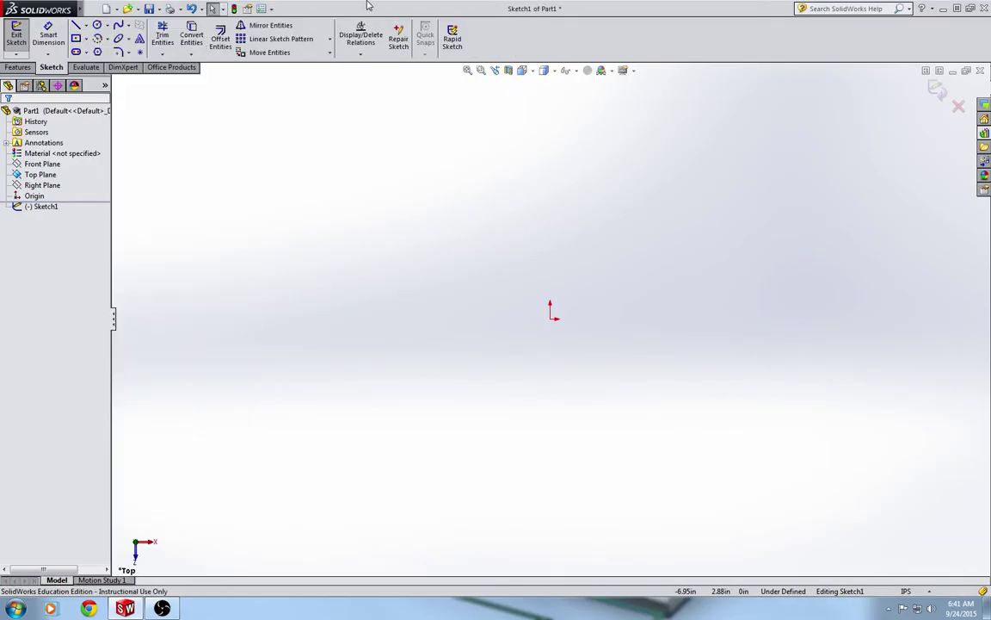
Step: Draw a circle at the origin and dimension it to 1.313 in diameter
left_click(97, 25)
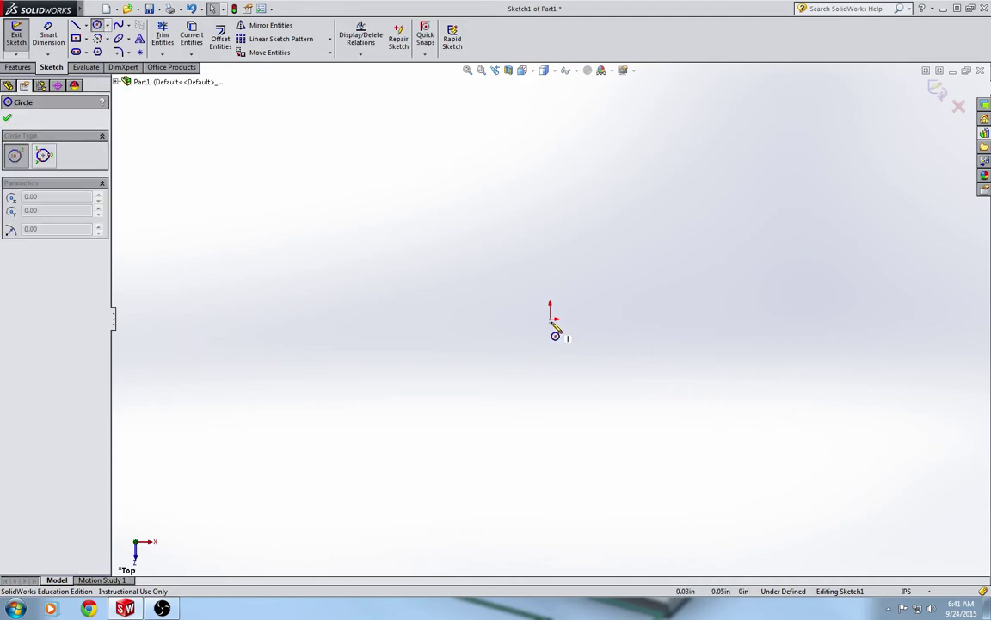
left_click(551, 319)
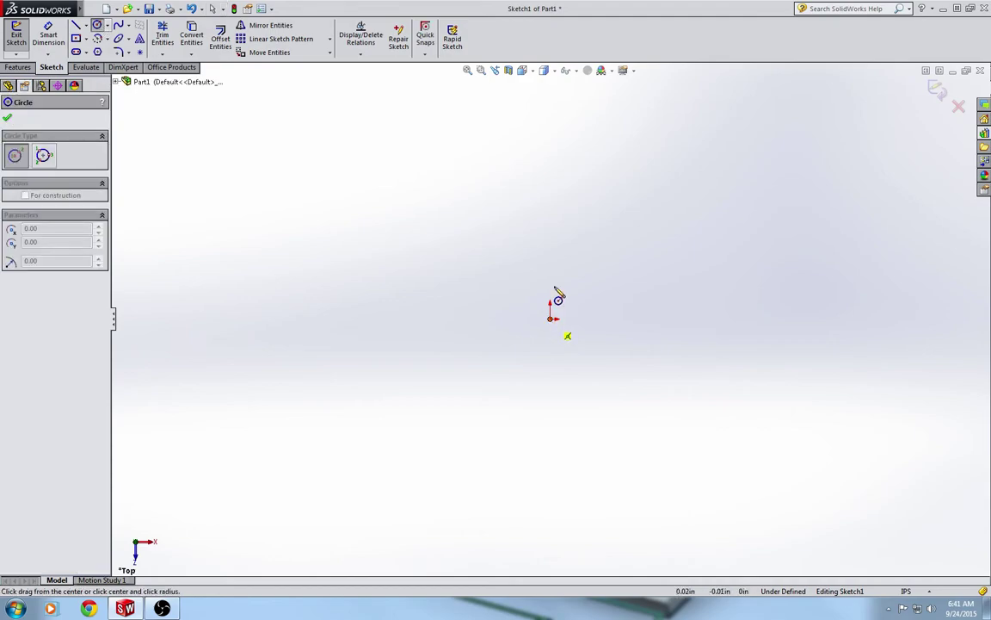
left_click(560, 189)
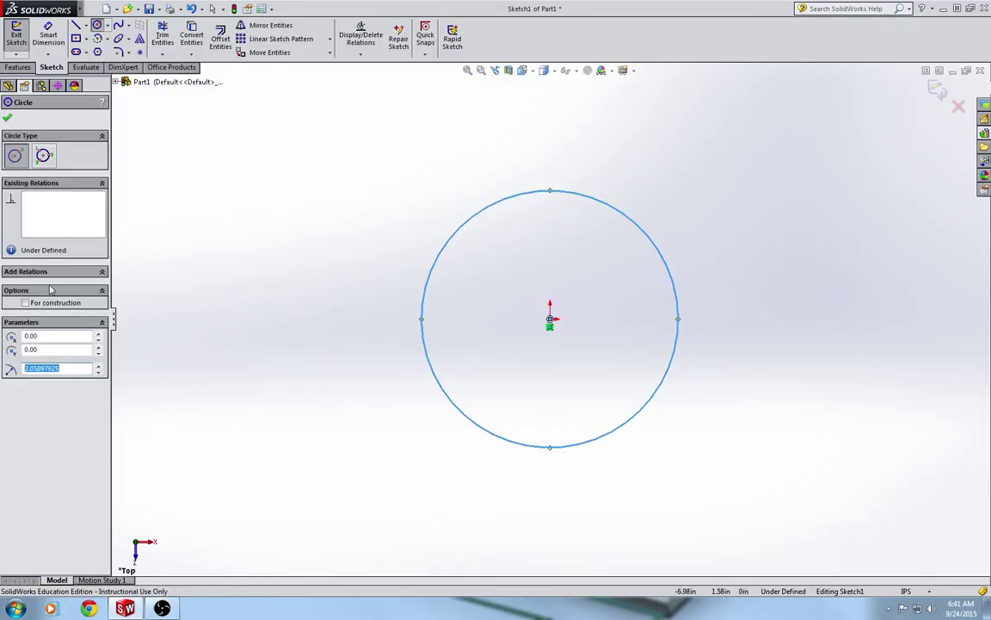
left_click(48, 37)
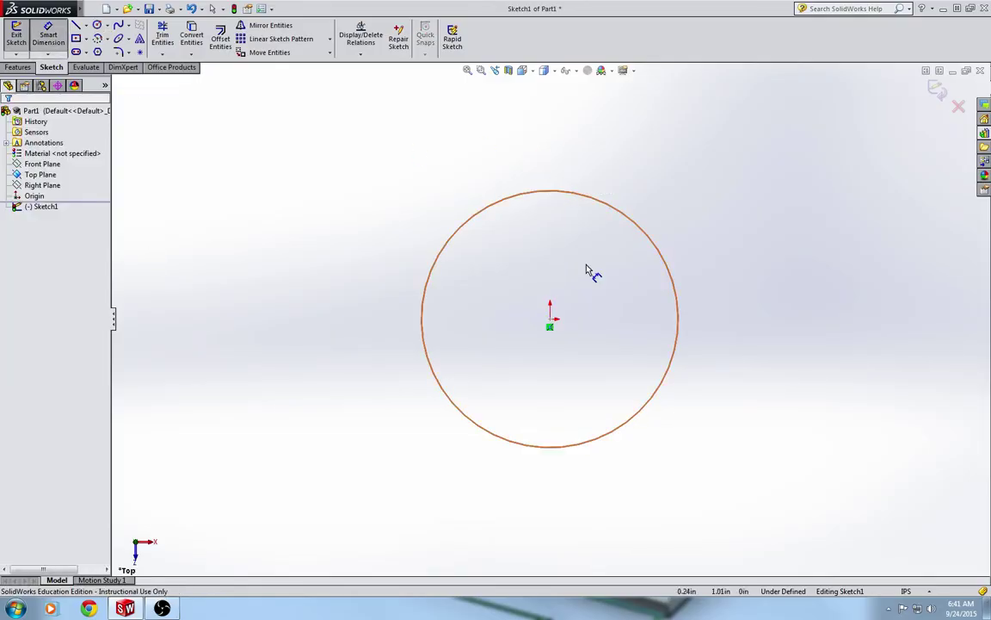
left_click(678, 320)
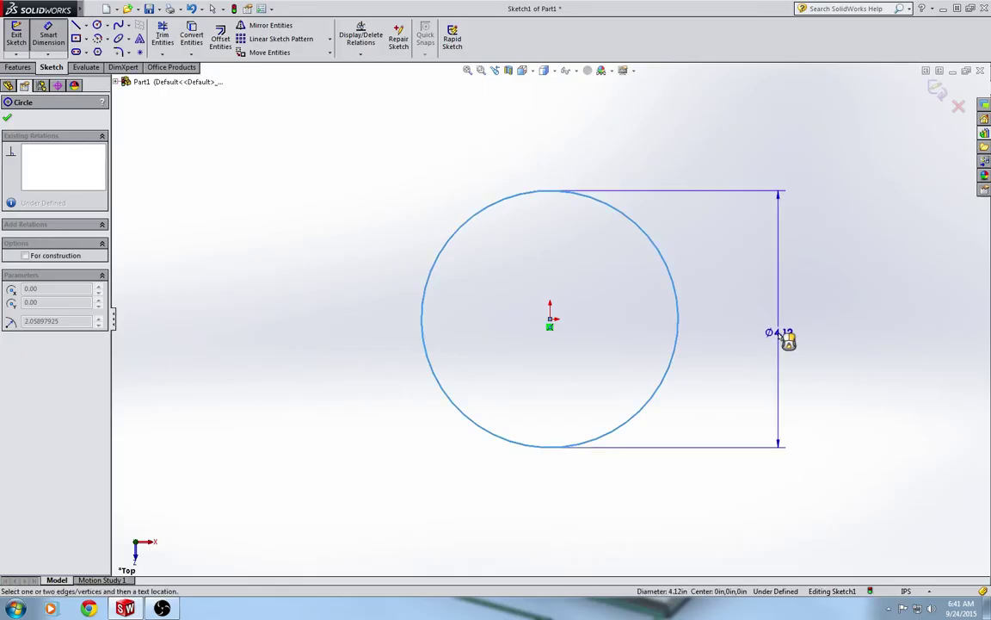
left_click(782, 334)
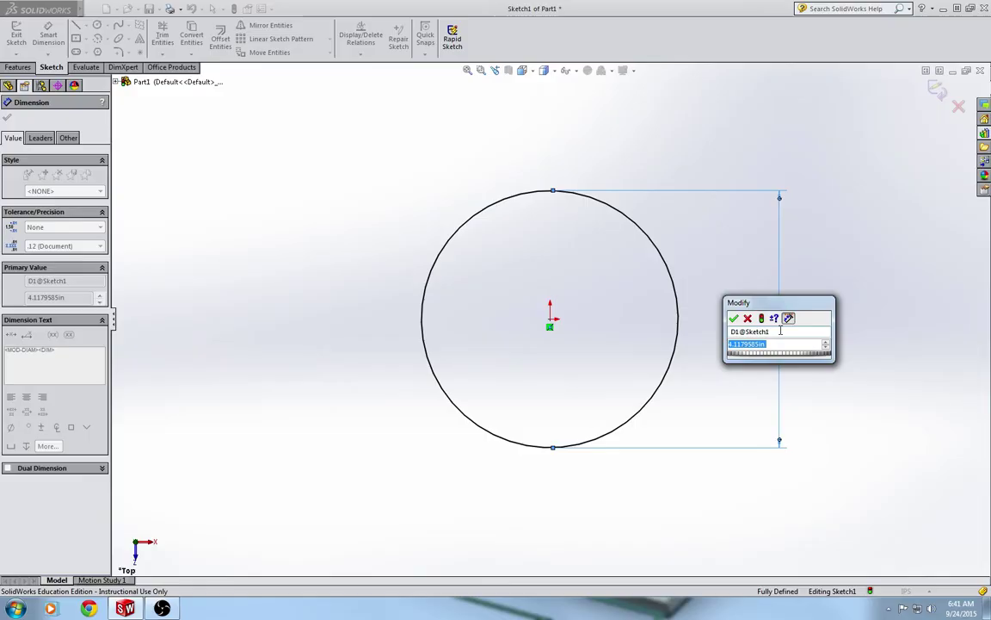
type("1.")
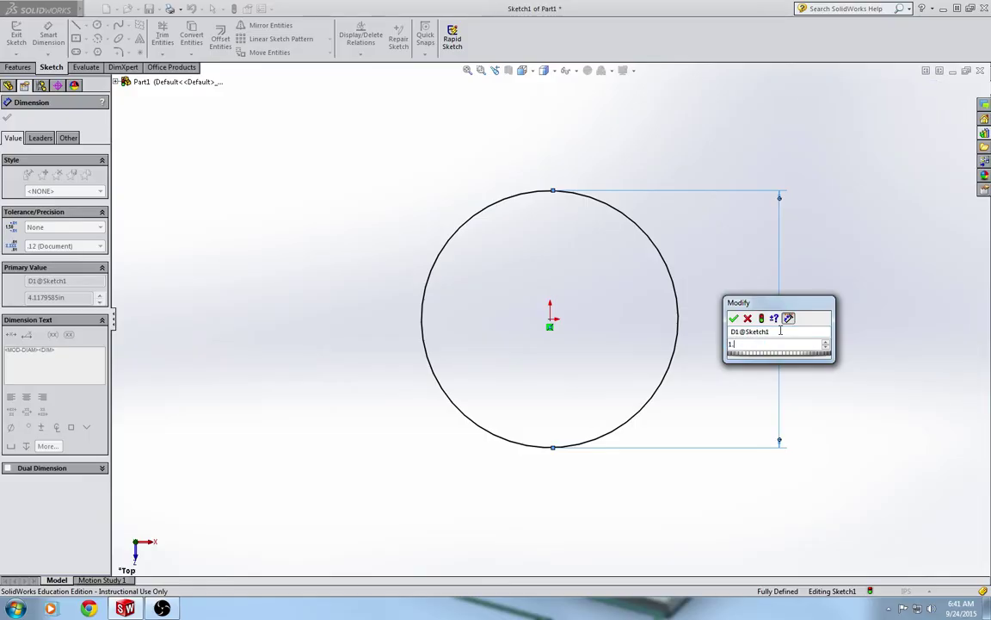
type("313")
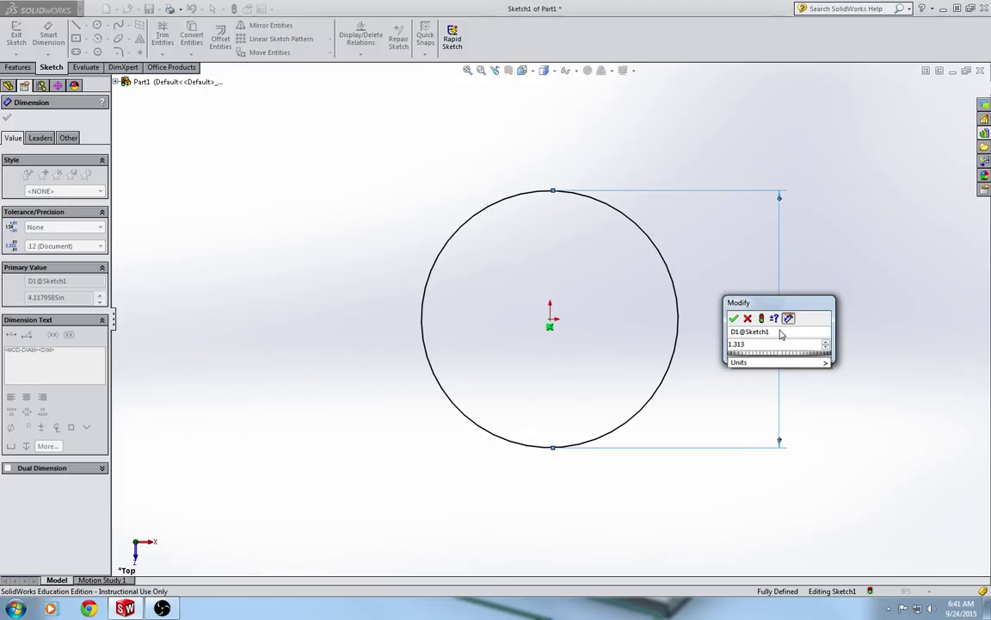
key("Return")
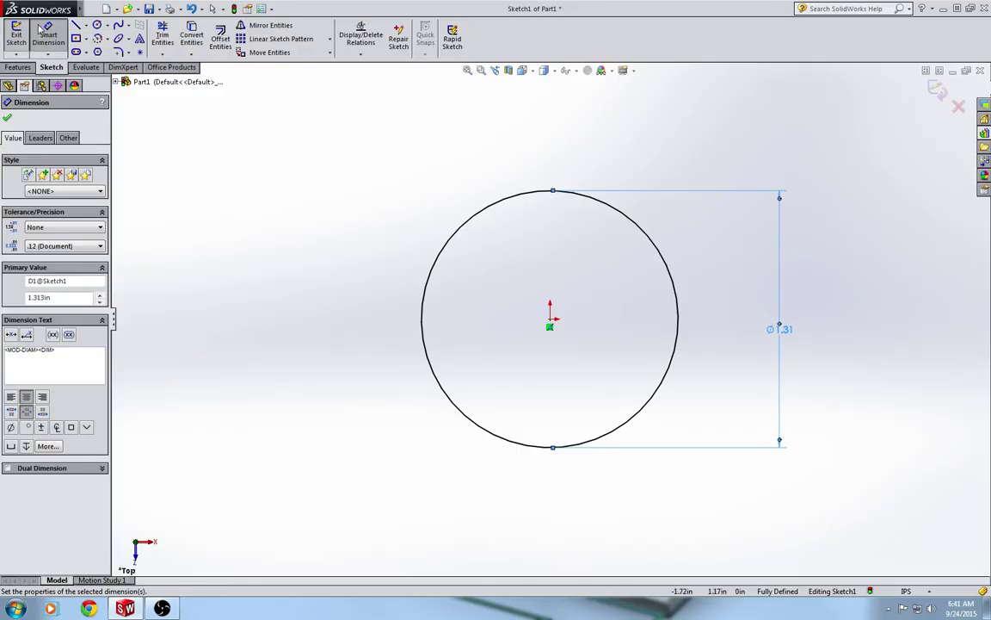
Step: Add a concentric inner circle at the origin dimensioned to .824 in diameter
left_click(97, 25)
left_click(551, 321)
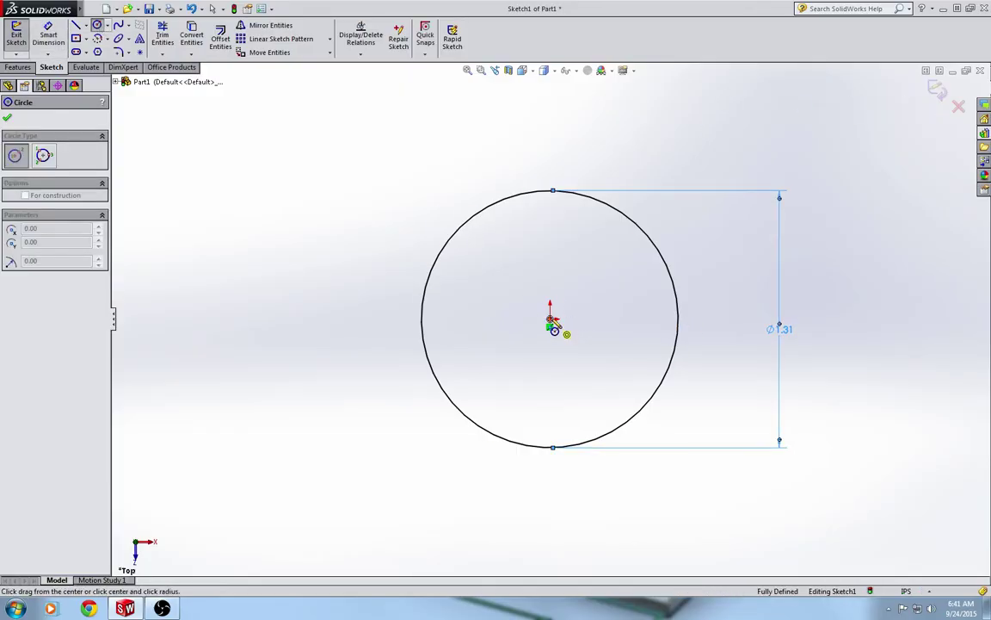
left_click(561, 250)
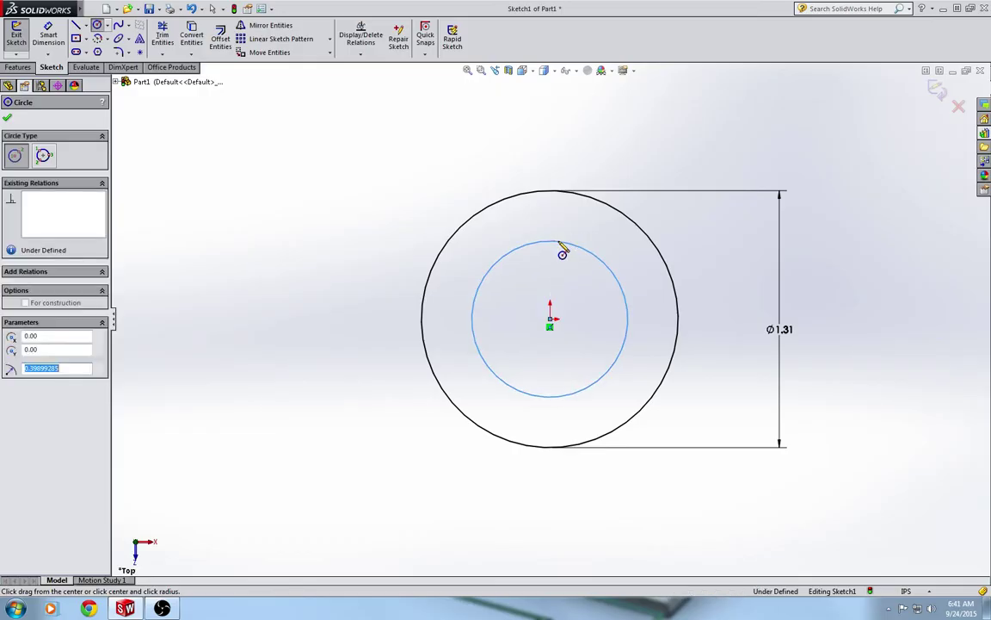
left_click(48, 38)
left_click(627, 304)
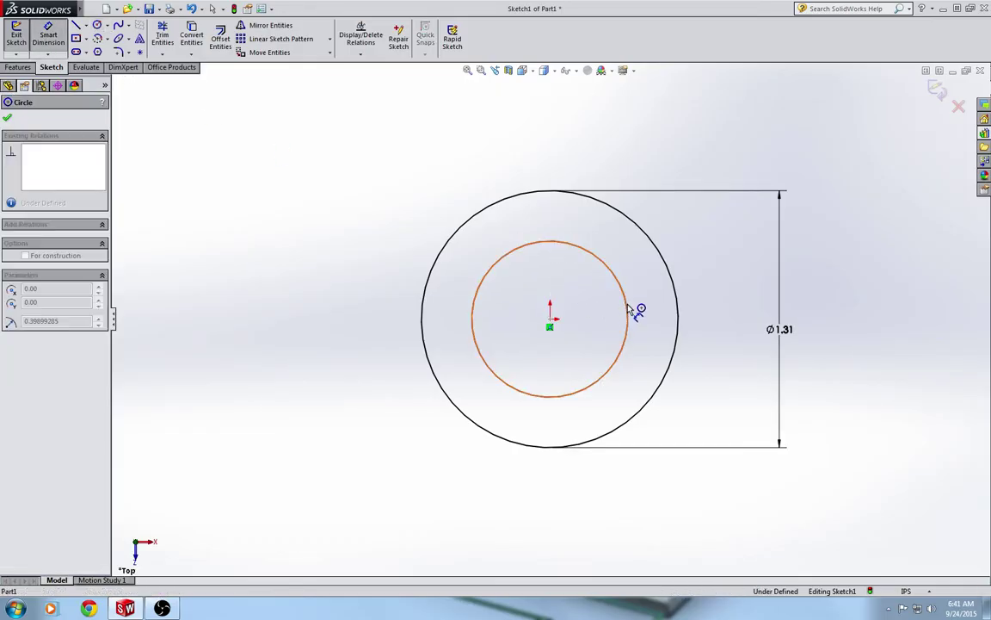
left_click(747, 332)
type(".824")
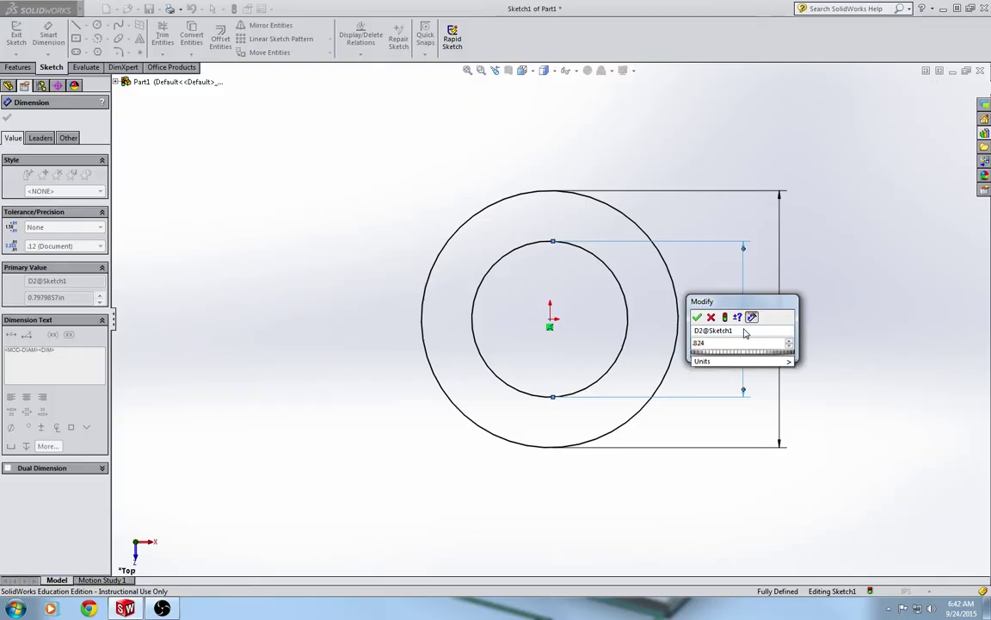
key("Return")
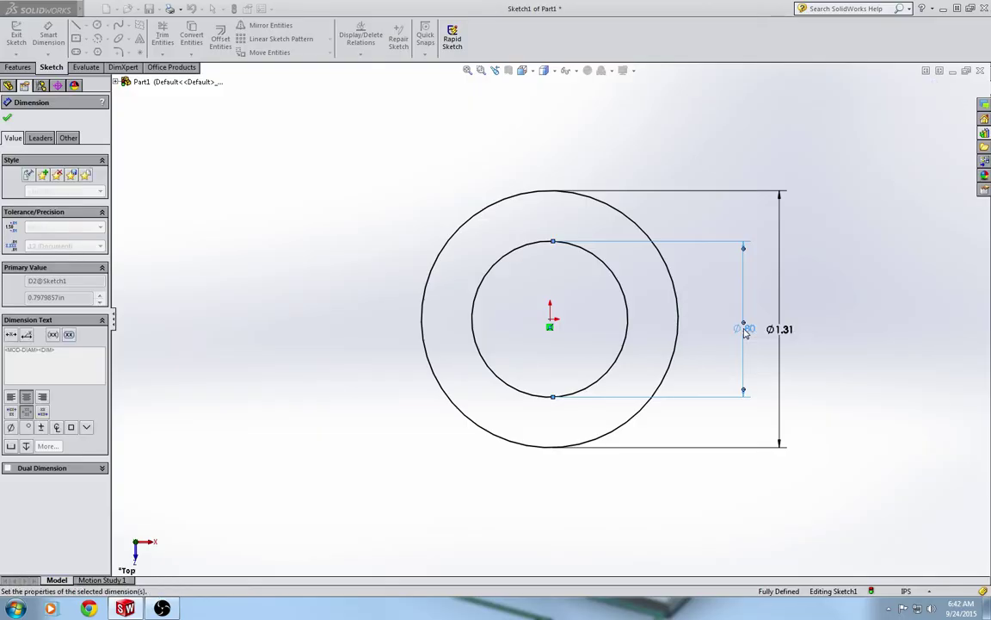
key("Escape")
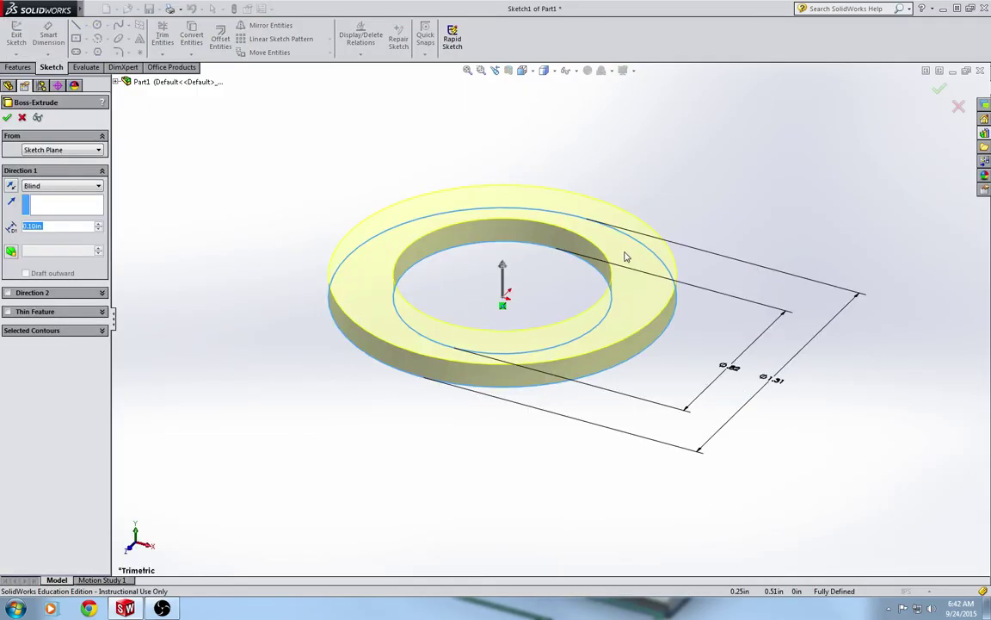
Step: Extrude the ring sketch 1.125 in with a Mid Plane end condition and confirm
type("1.125")
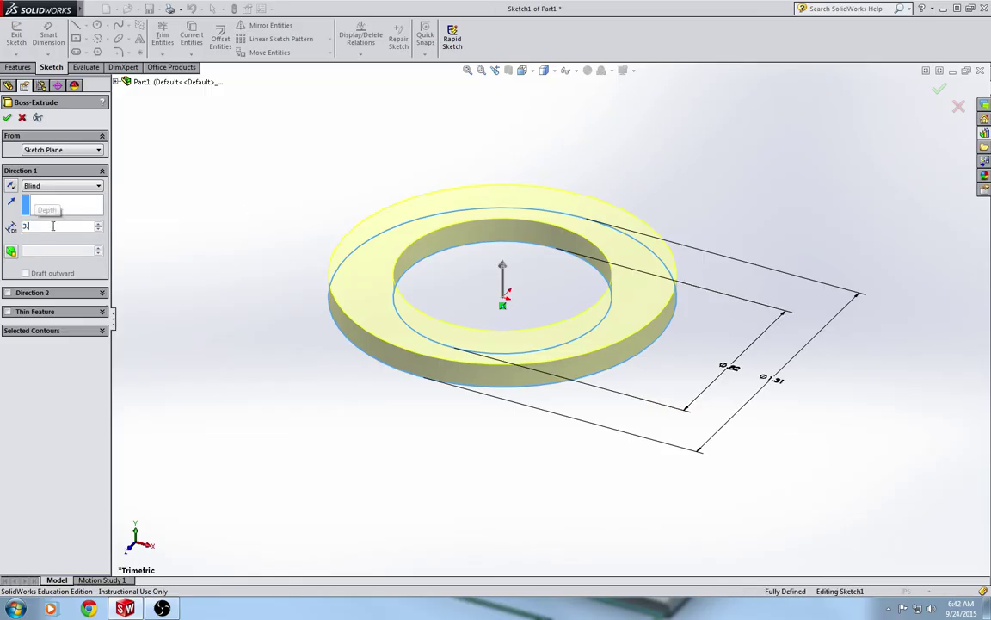
key("Return")
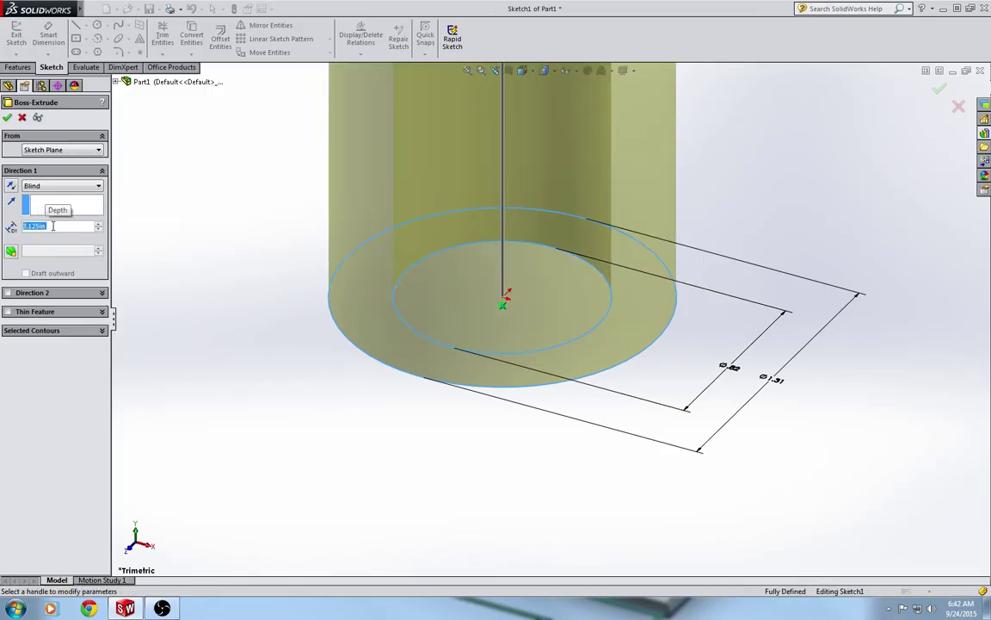
scroll(421, 333, "up", 5)
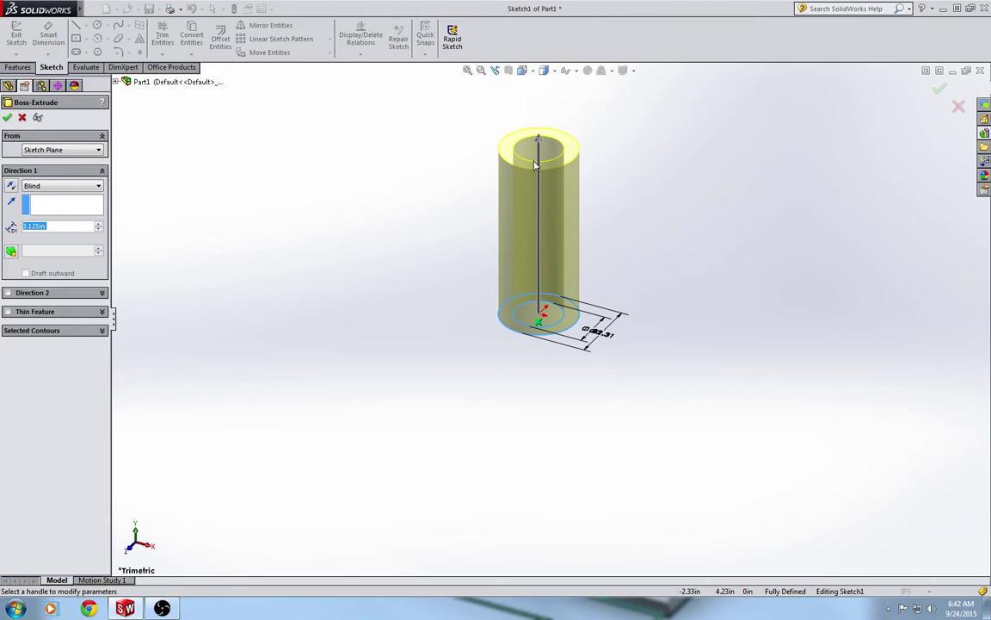
scroll(506, 214, "down", 2)
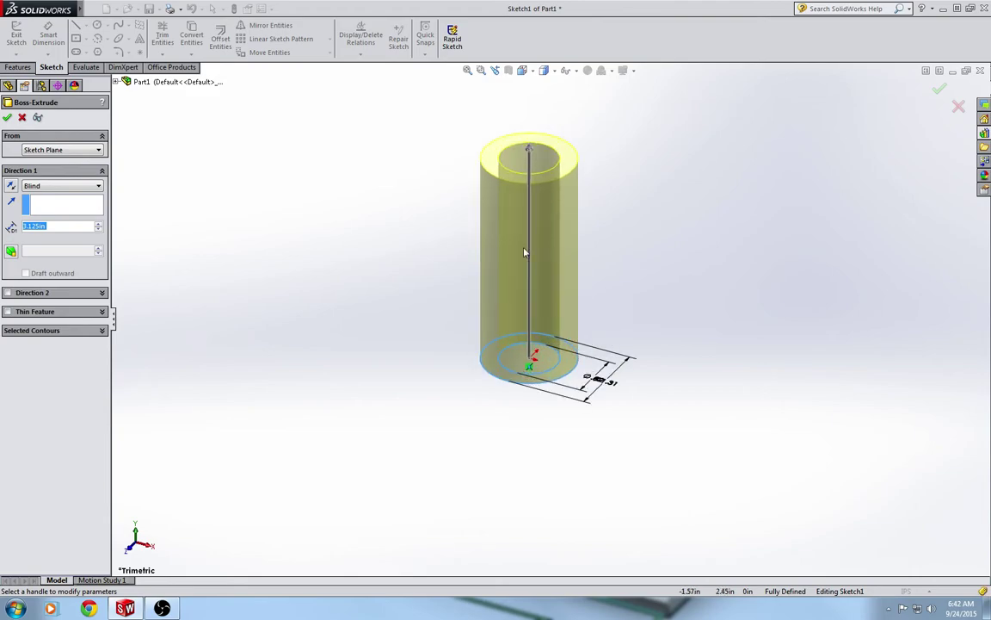
left_click(72, 186)
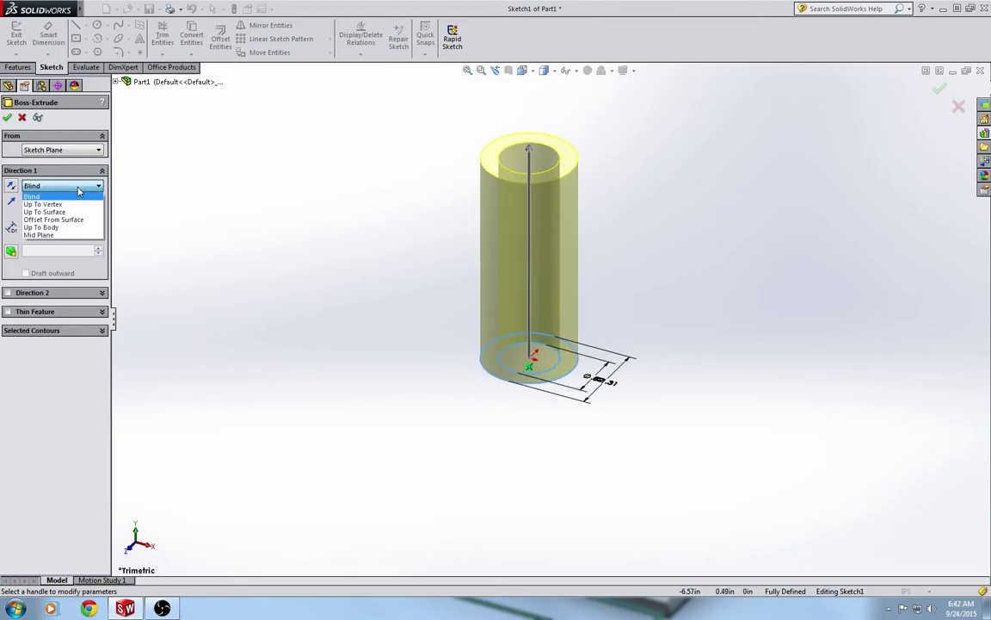
left_click(63, 236)
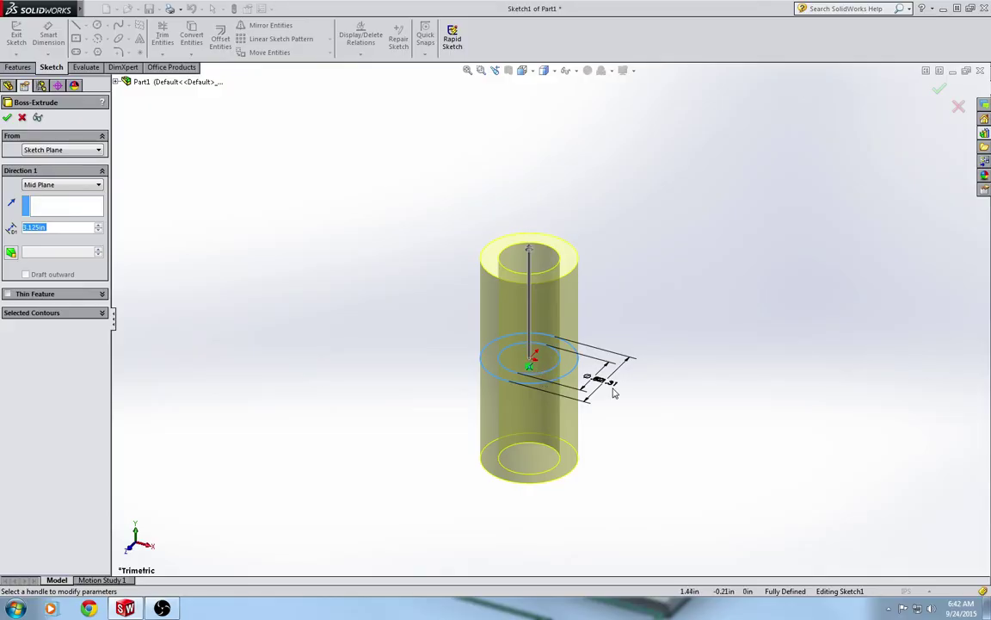
left_click(8, 118)
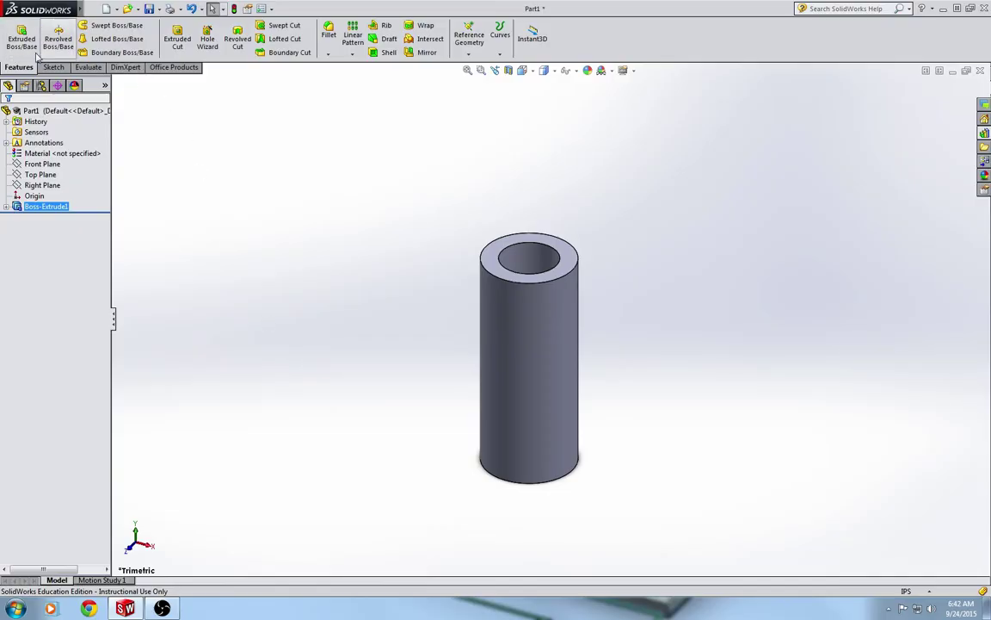
Step: Sketch a circle at the centre of the tube's top face, dimensioned to Ø1.058 in
left_click(178, 40)
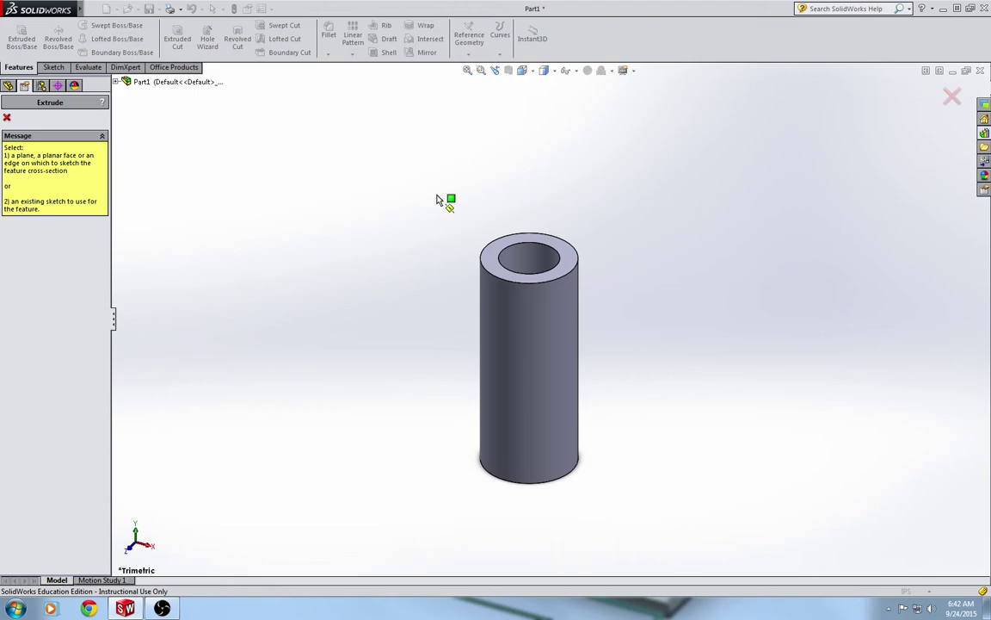
left_click(495, 259)
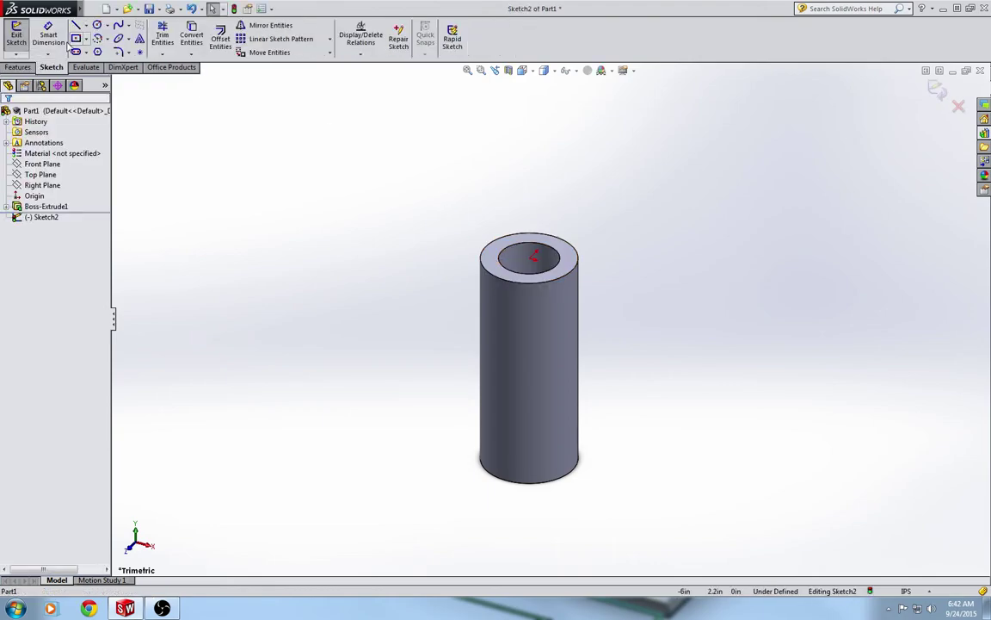
left_click(97, 25)
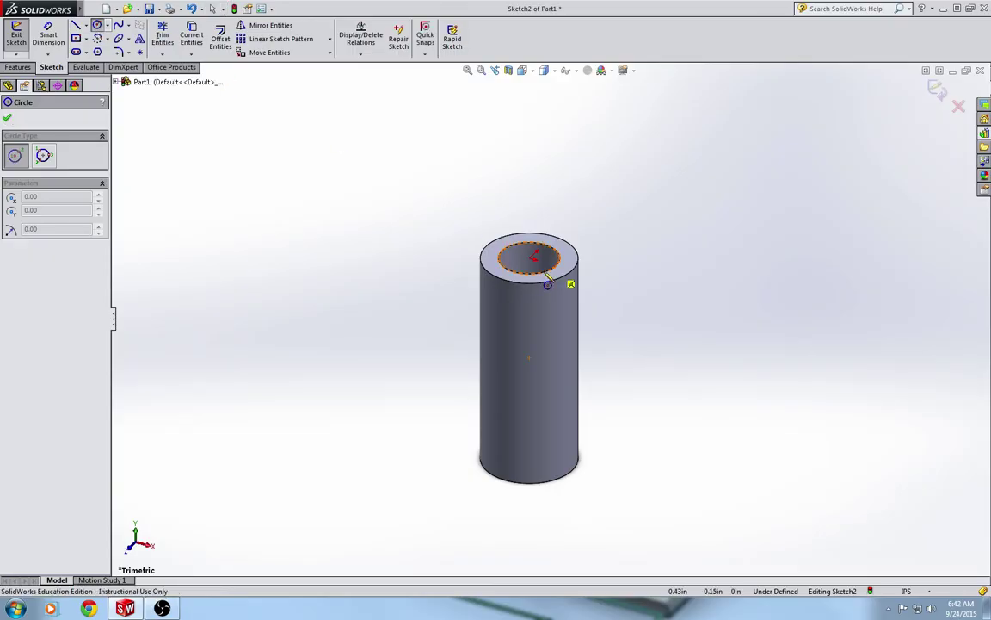
left_click(531, 256)
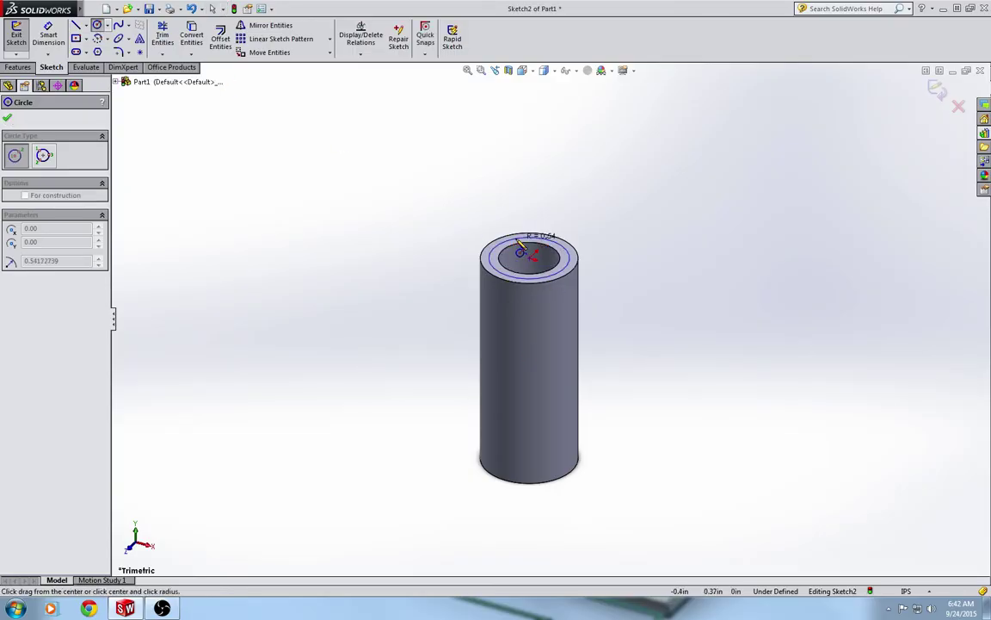
left_click(494, 247)
left_click(48, 36)
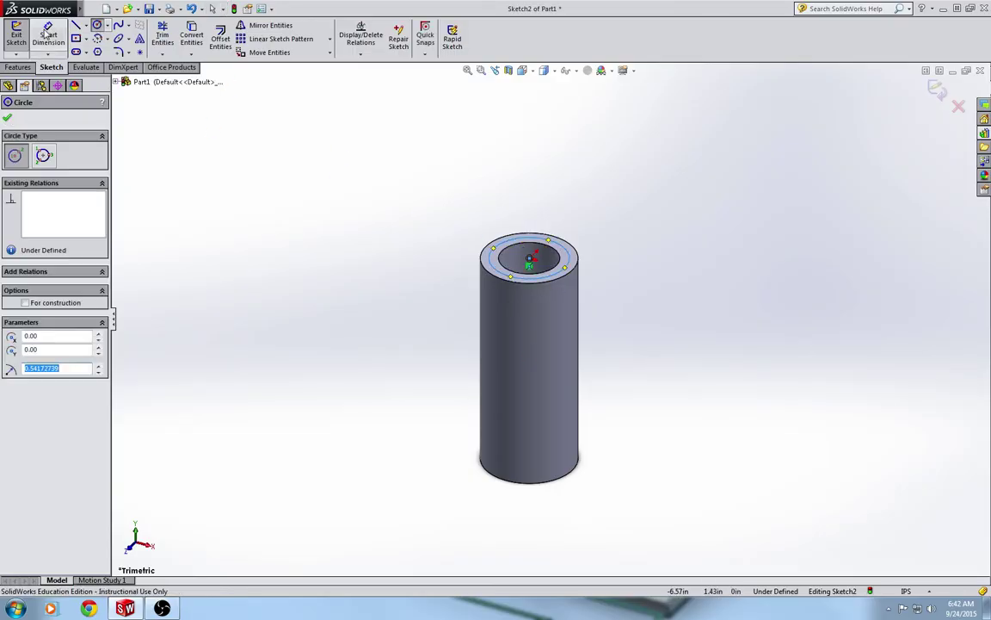
left_click(570, 263)
left_click(627, 294)
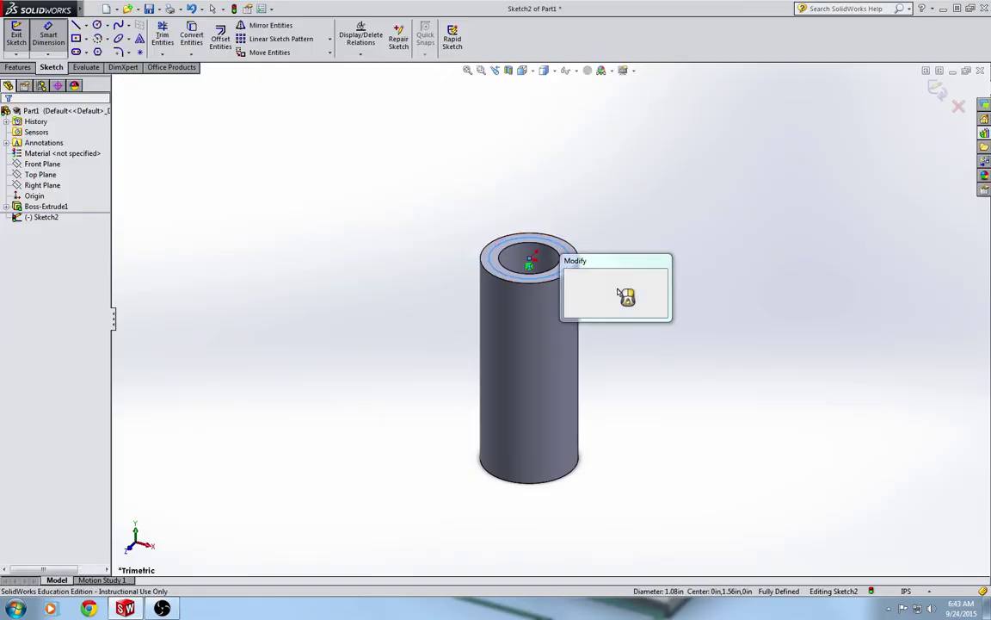
type("1.058")
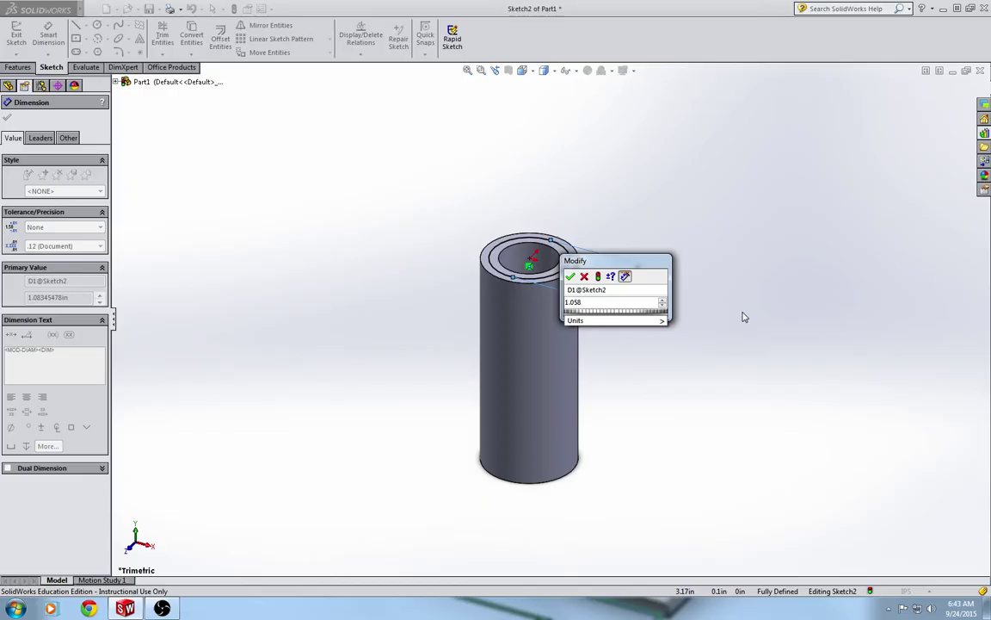
key("Return")
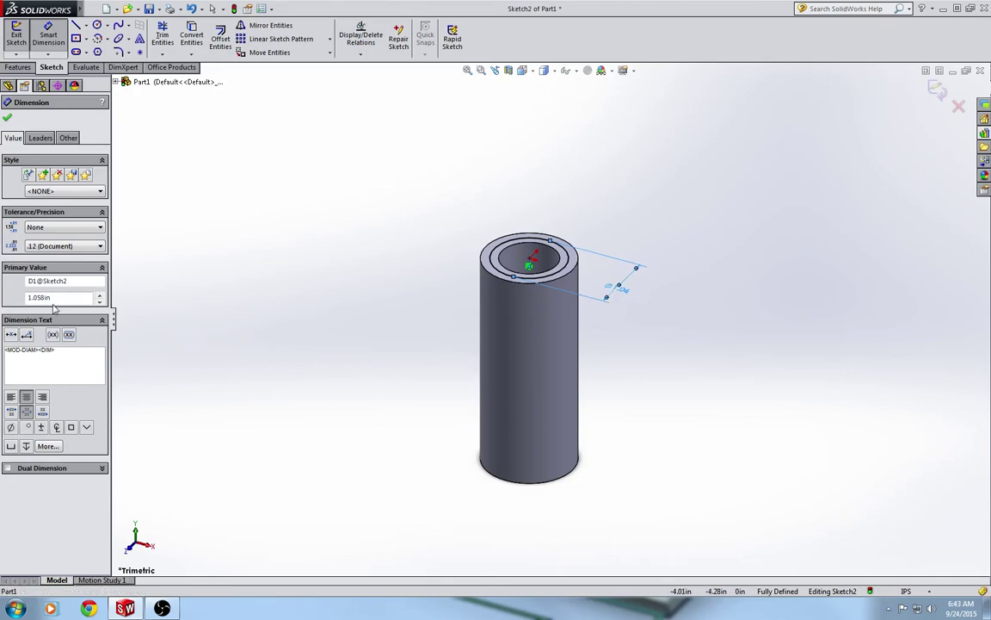
Step: Set the diameter dimension's precision to three decimals (.123) and start an Extruded Cut
left_click(79, 246)
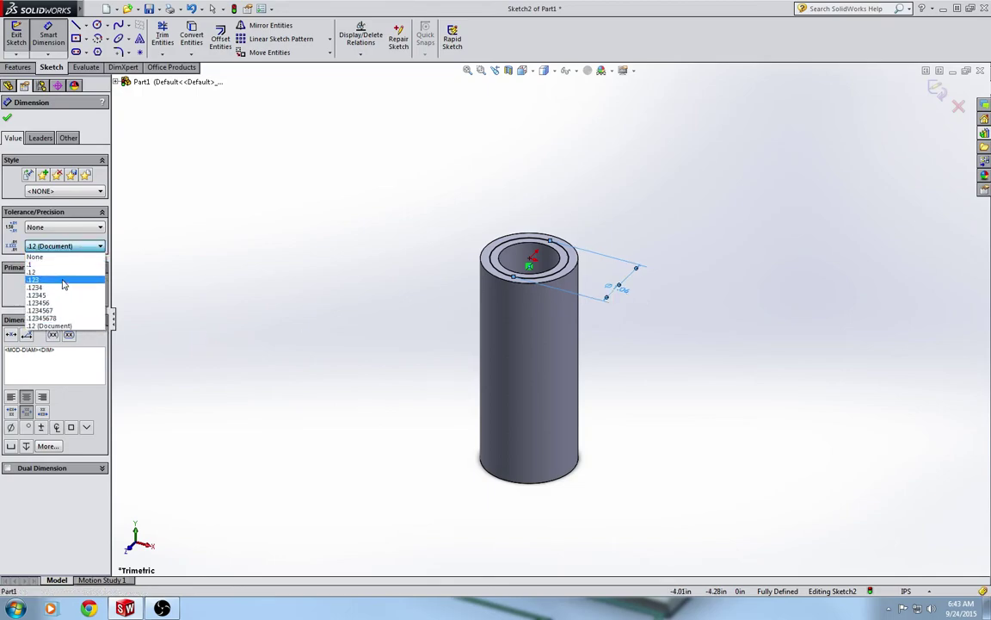
left_click(63, 281)
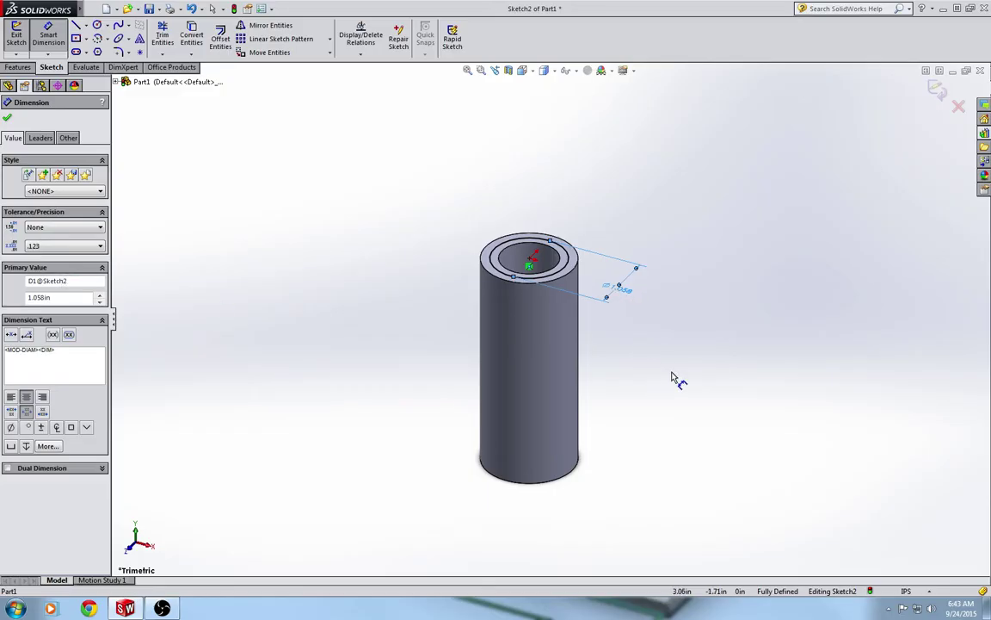
left_click(13, 68)
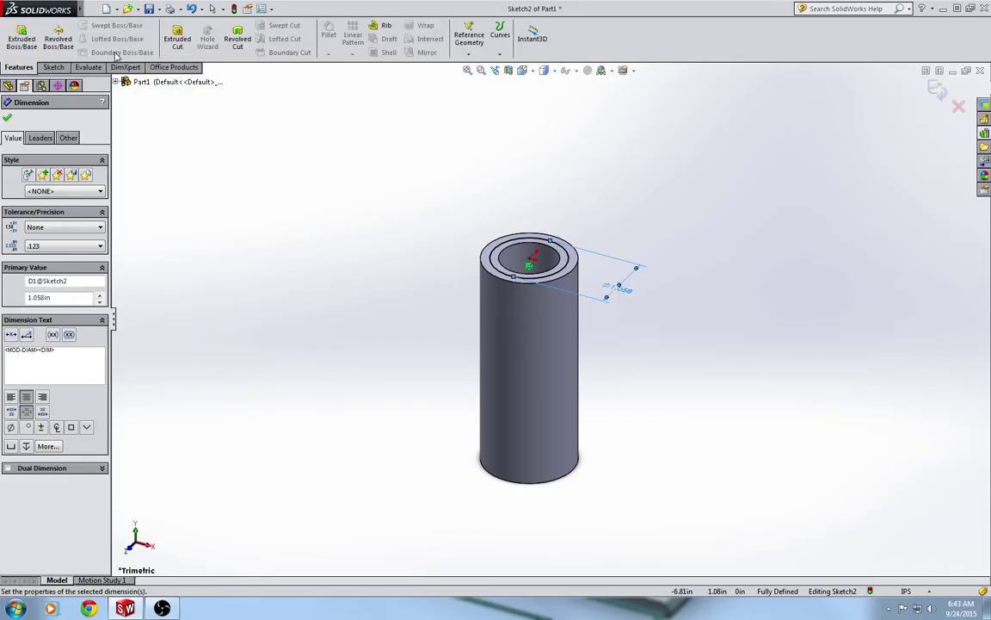
left_click(177, 39)
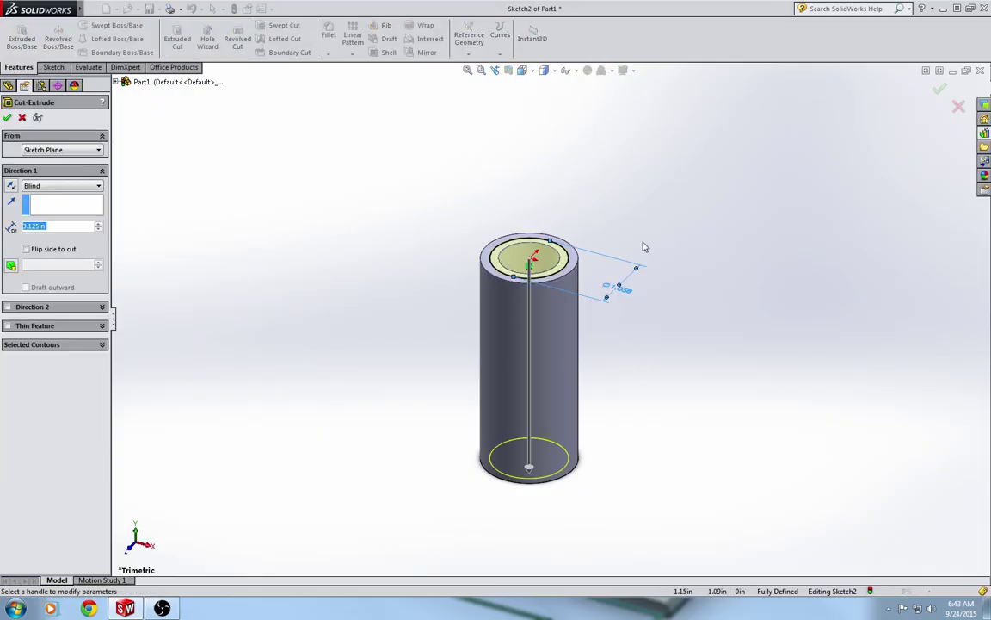
Step: Keep the cut end condition Blind with a depth of 0.72 in
left_click(47, 190)
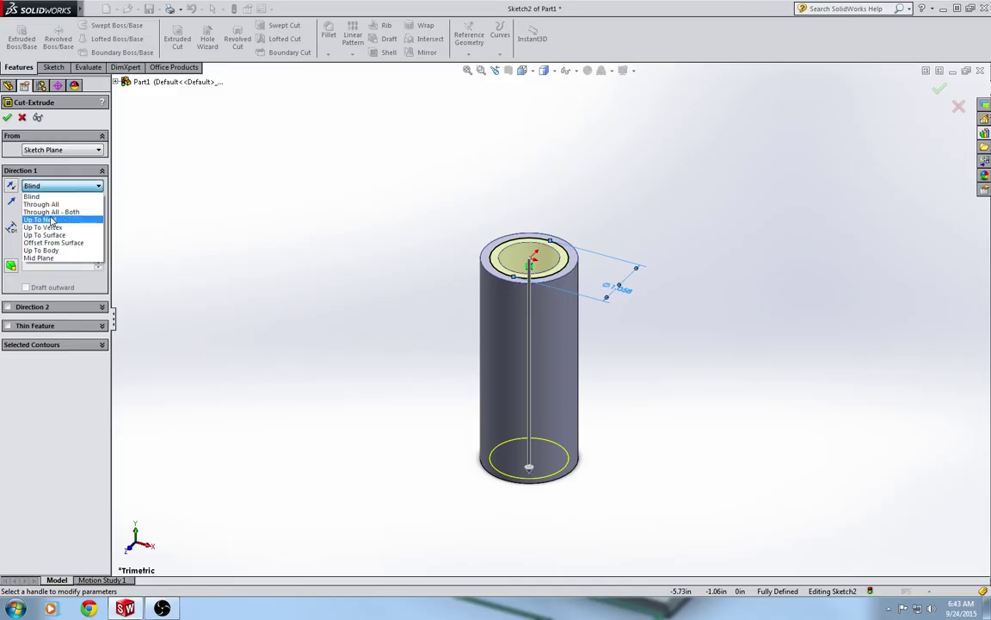
left_click(52, 197)
left_click_drag(62, 225, 2, 226)
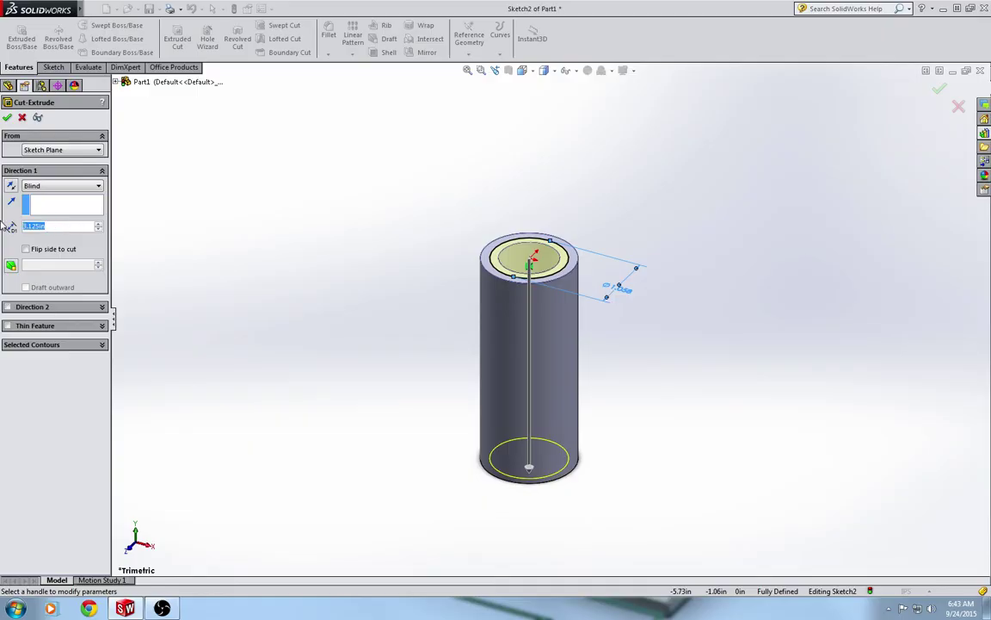
type(".72")
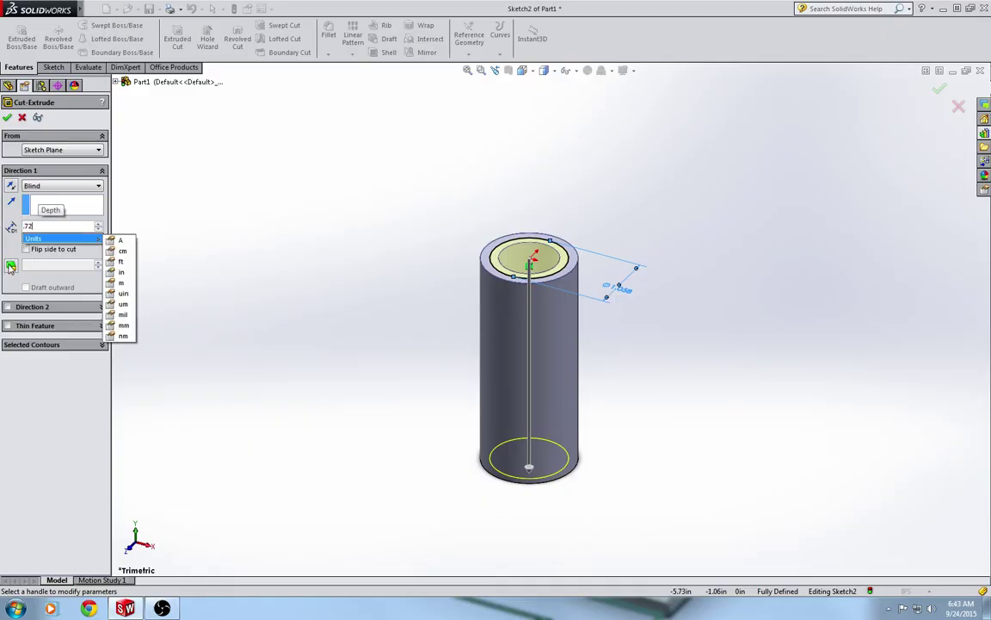
key("Return")
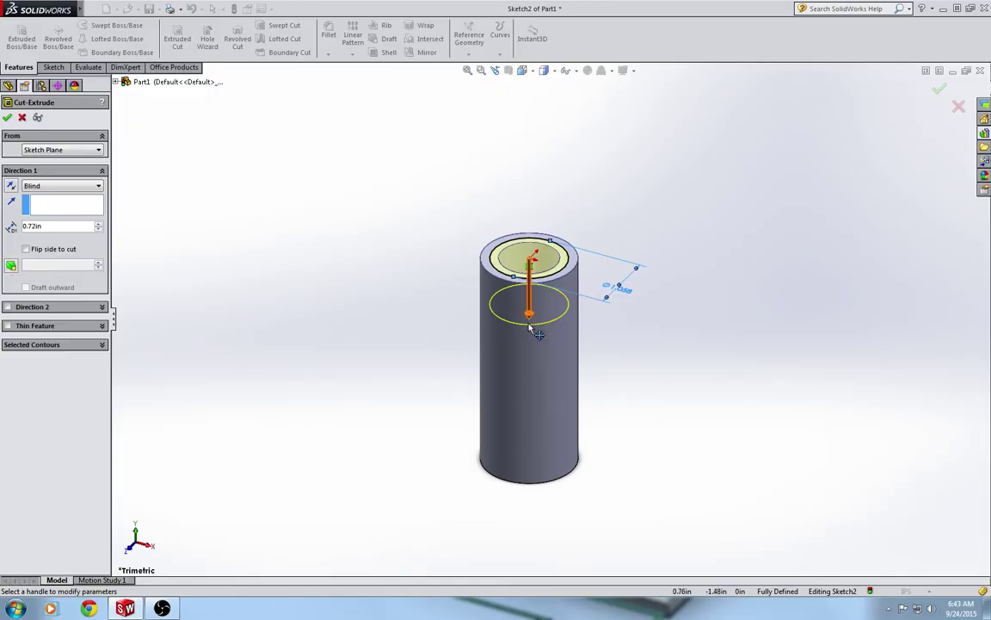
Step: Enable draft on the cut and set the draft angle to 0.5°
left_click(10, 265)
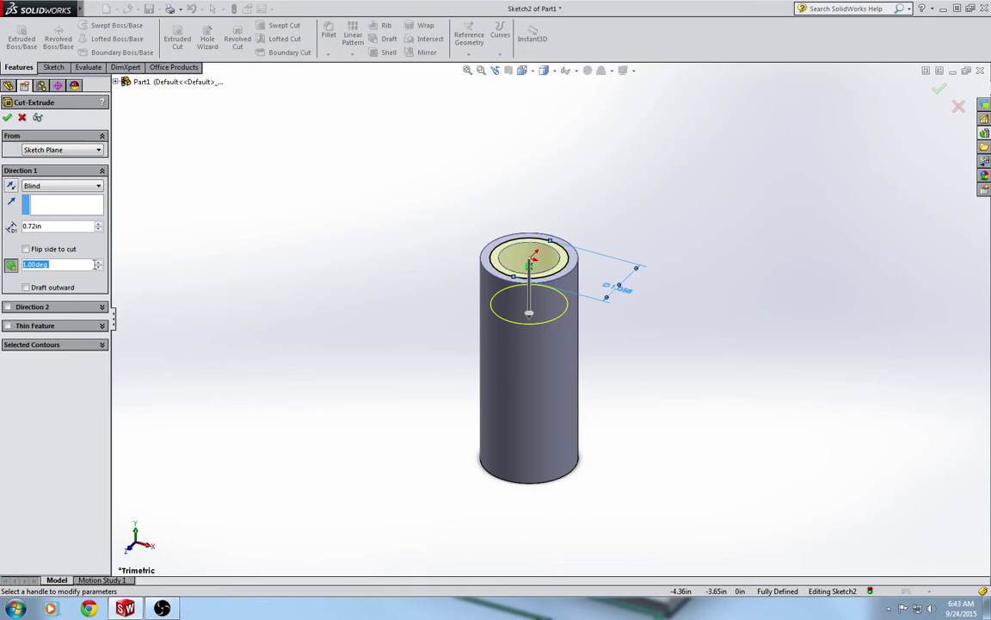
left_click(99, 263)
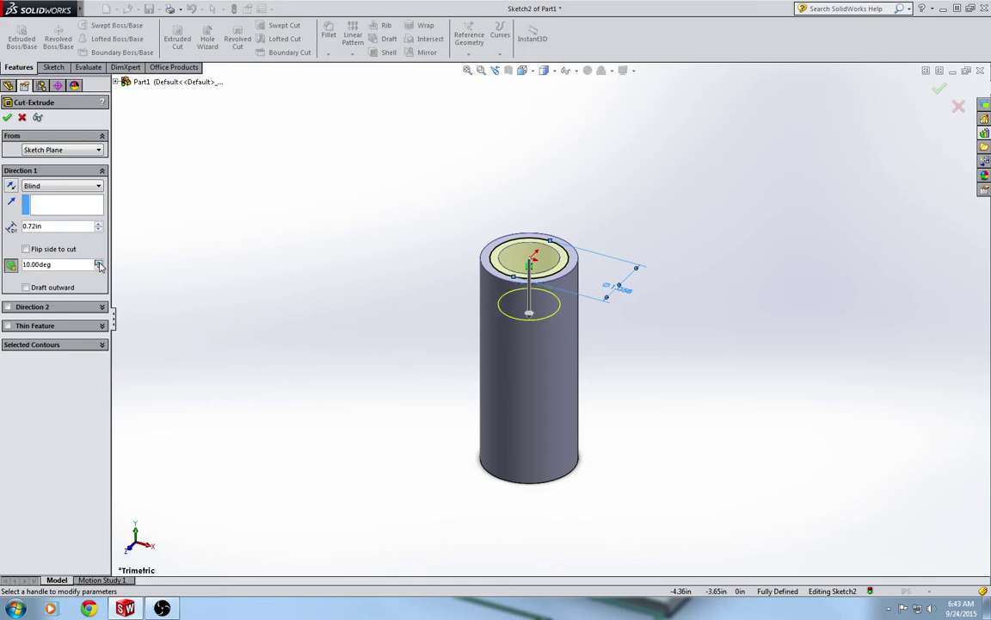
left_click(99, 264)
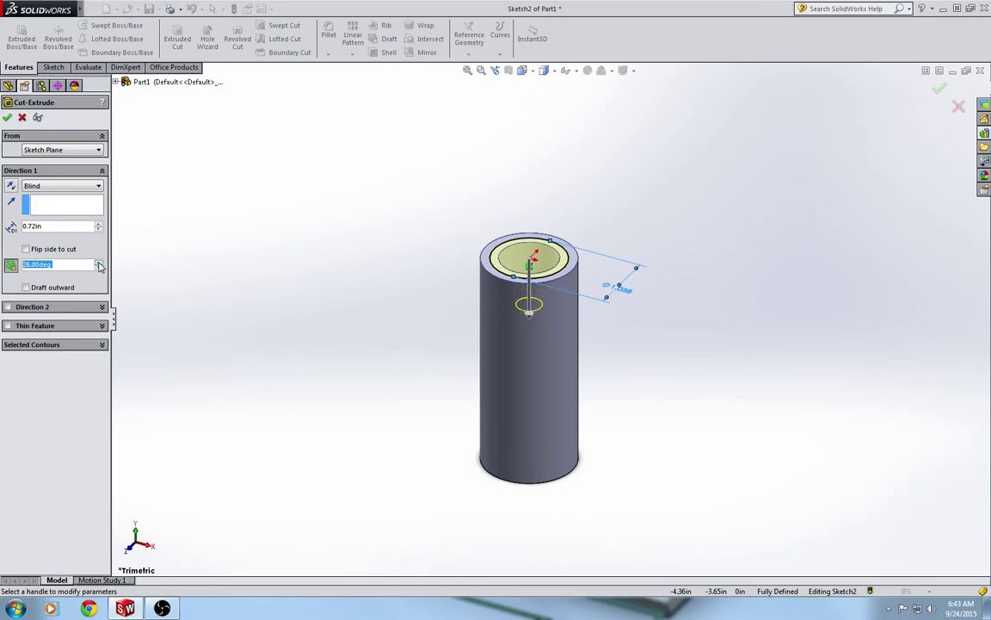
left_click(99, 269)
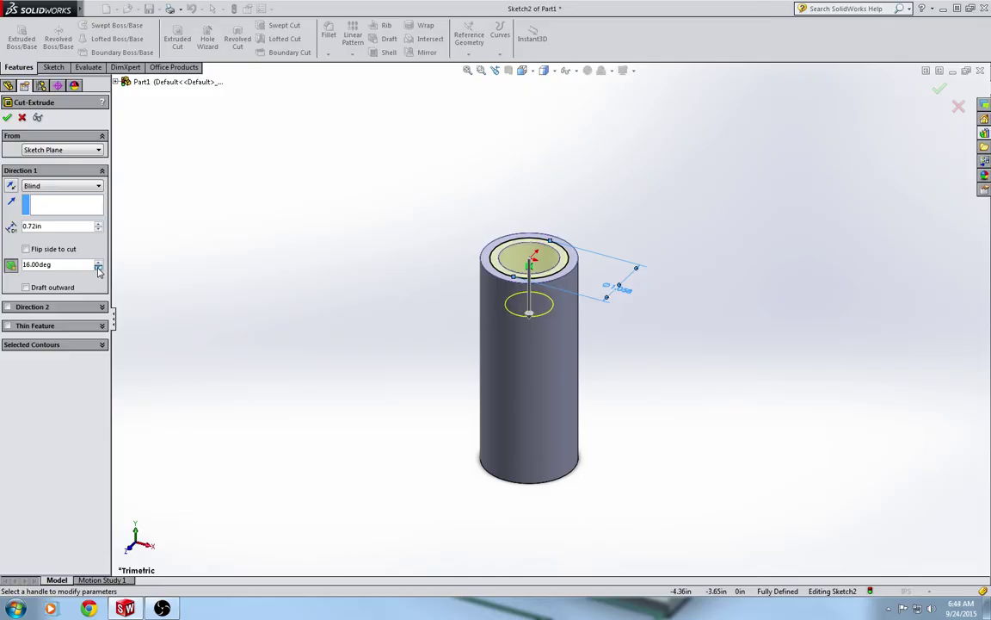
left_click(99, 269)
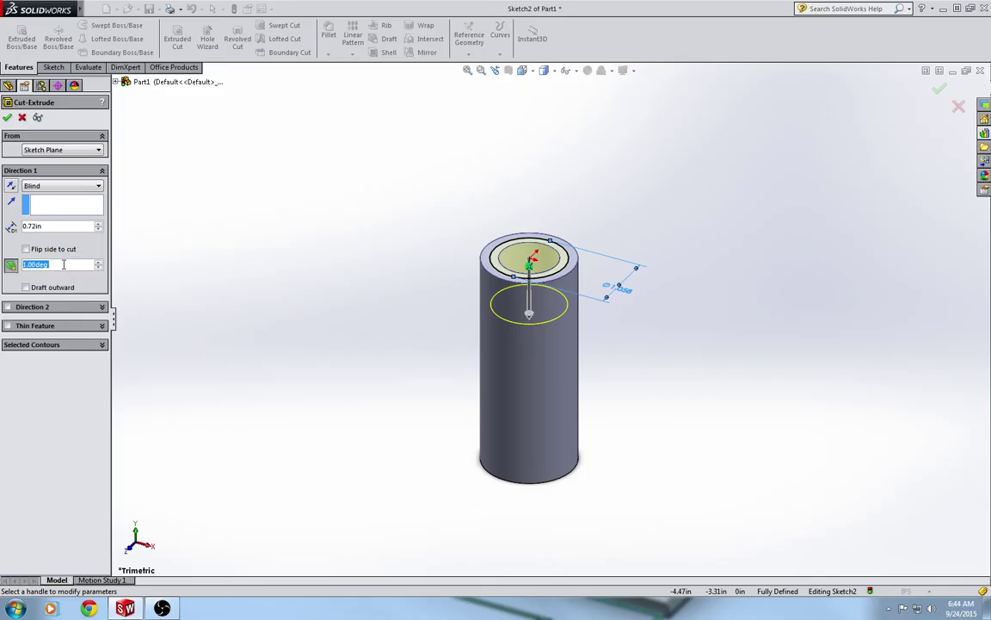
type(".5")
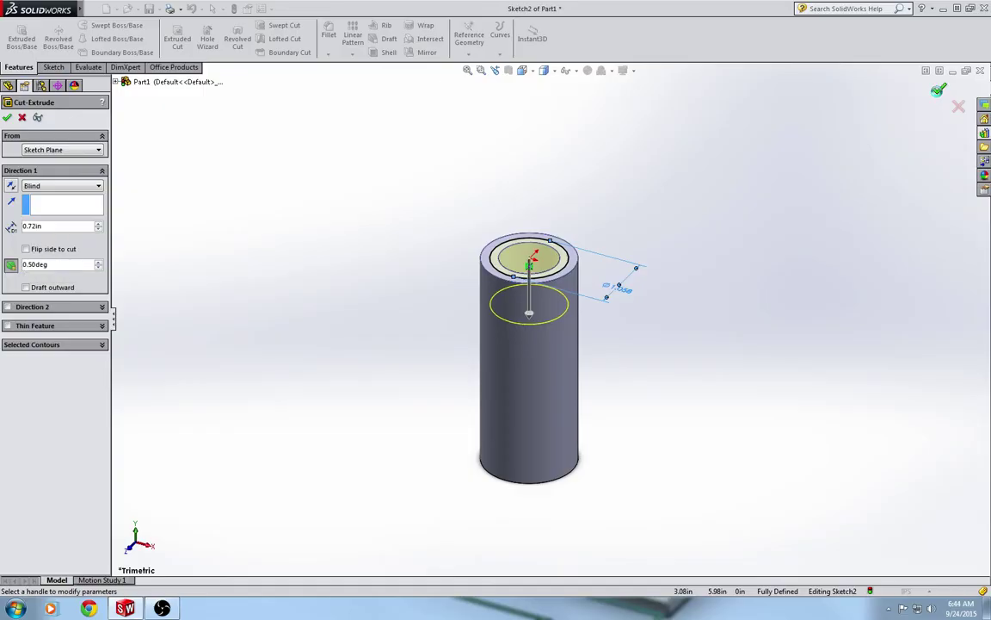
left_click(939, 92)
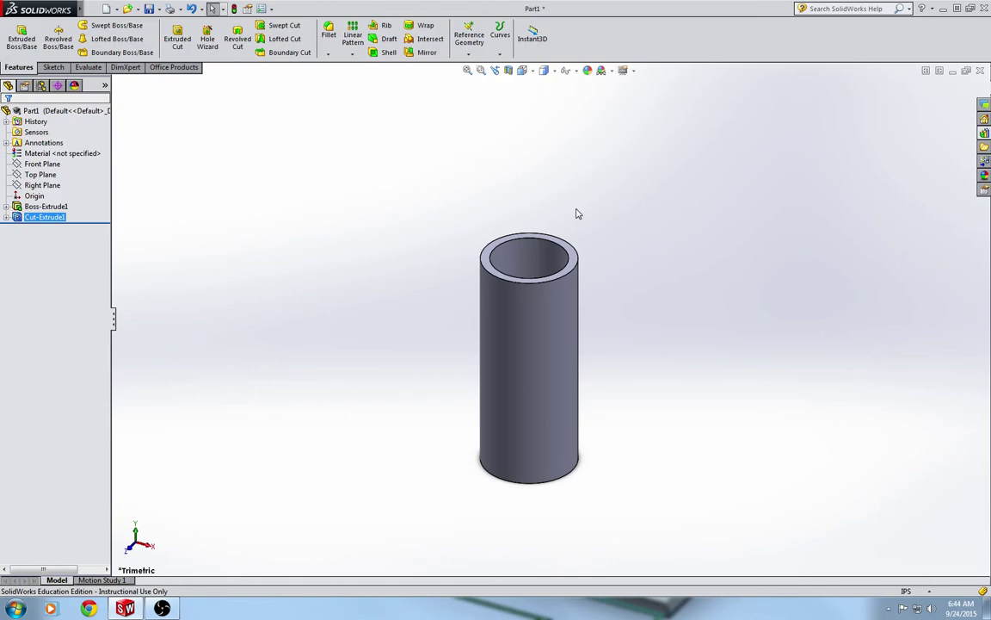
middle_click_drag(597, 225, 555, 211)
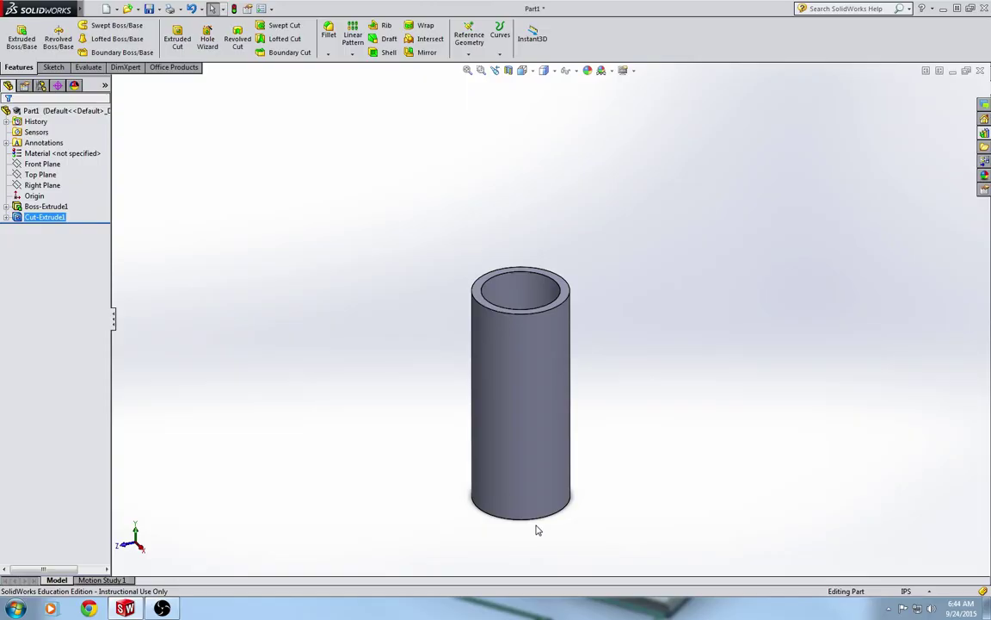
middle_click_drag(535, 529, 376, 190)
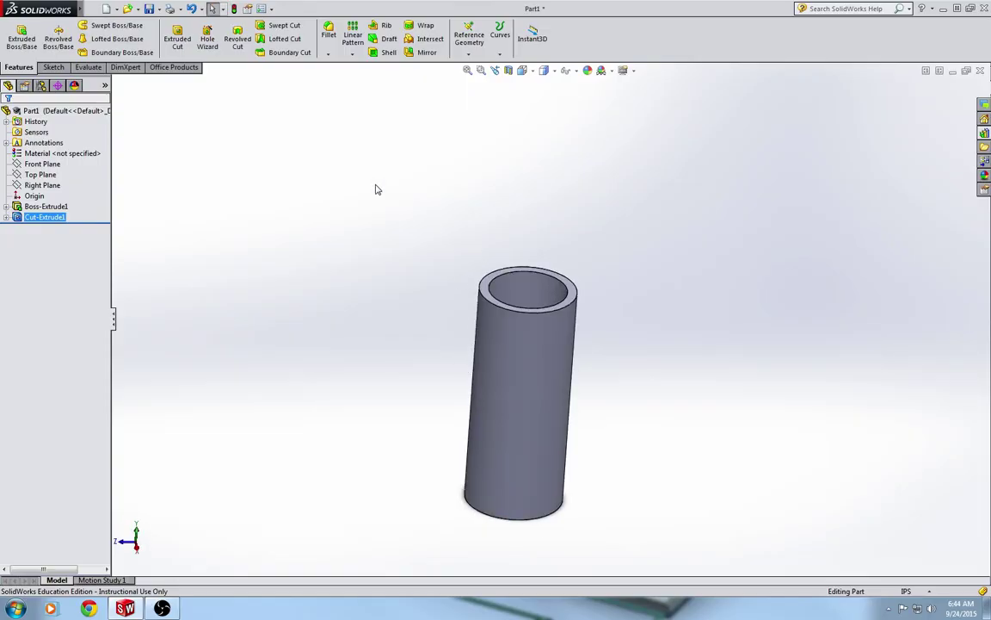
Step: Mirror Cut-Extrude1 about the Top Plane, then orbit to view the bottom opening
left_click(432, 54)
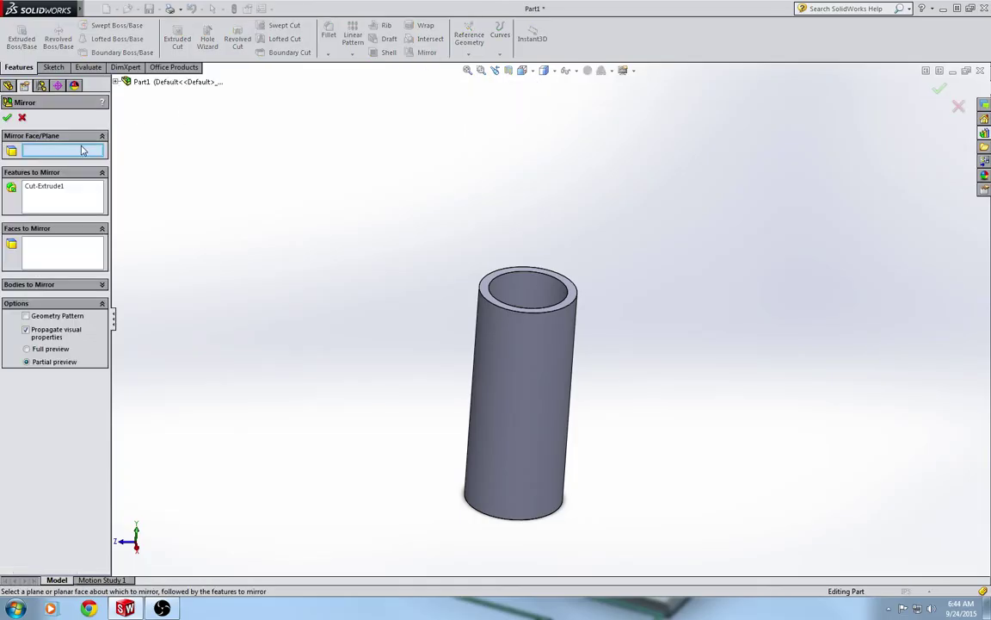
left_click(115, 81)
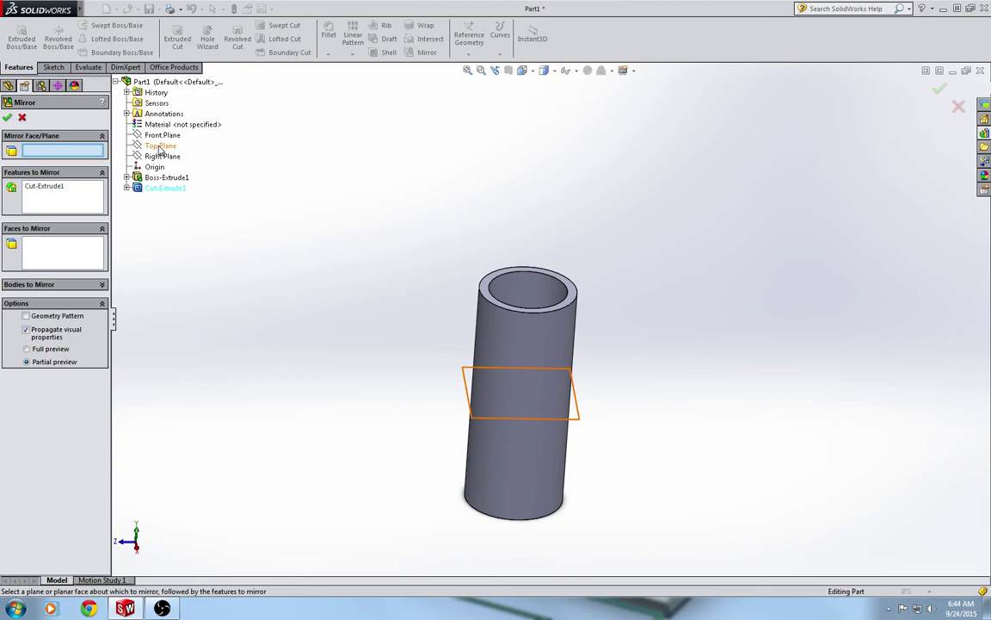
left_click(159, 148)
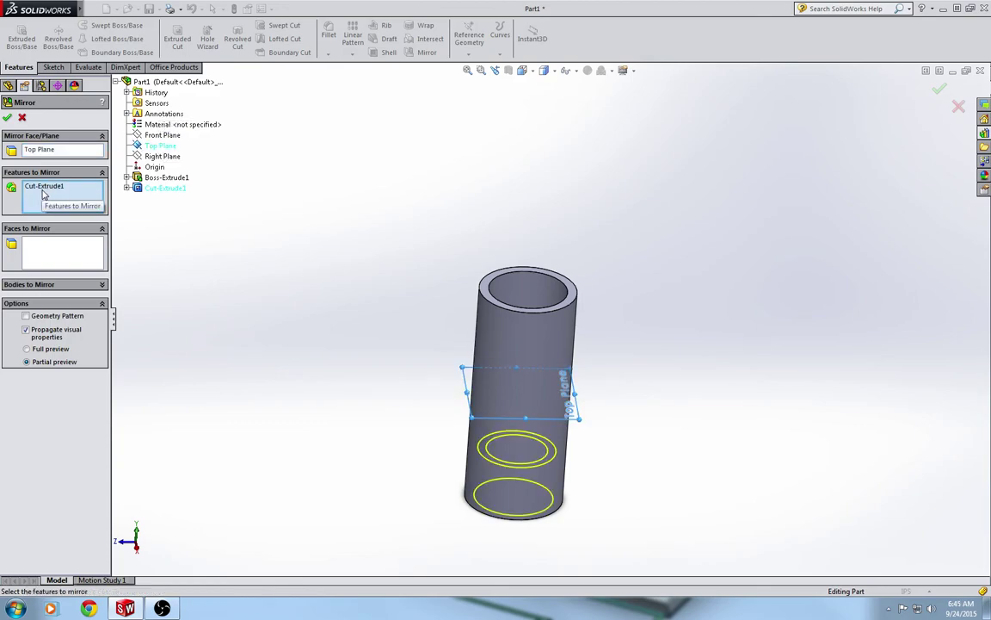
left_click(7, 117)
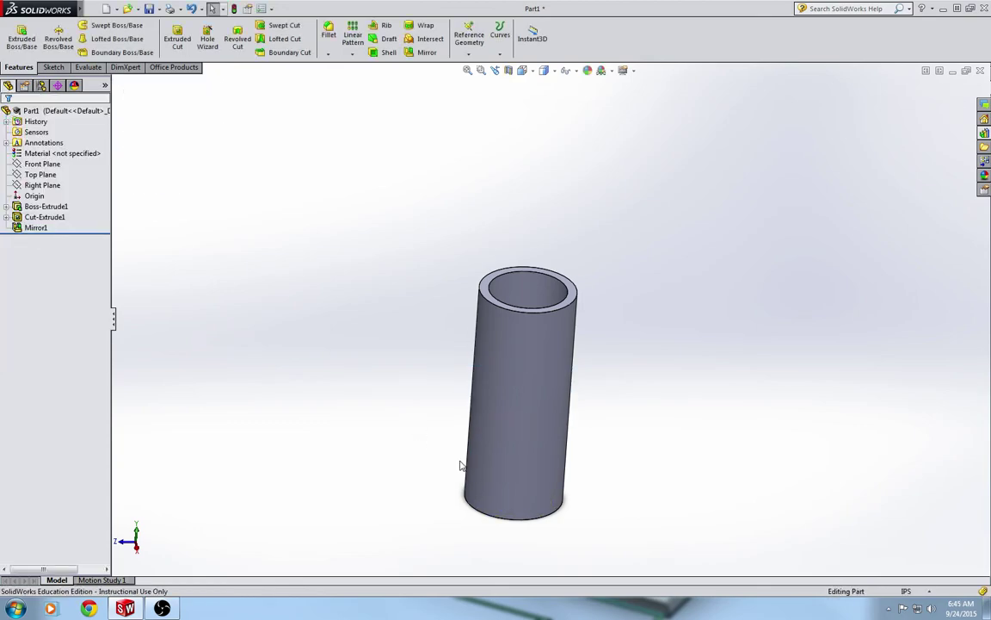
middle_click_drag(409, 367, 368, 479)
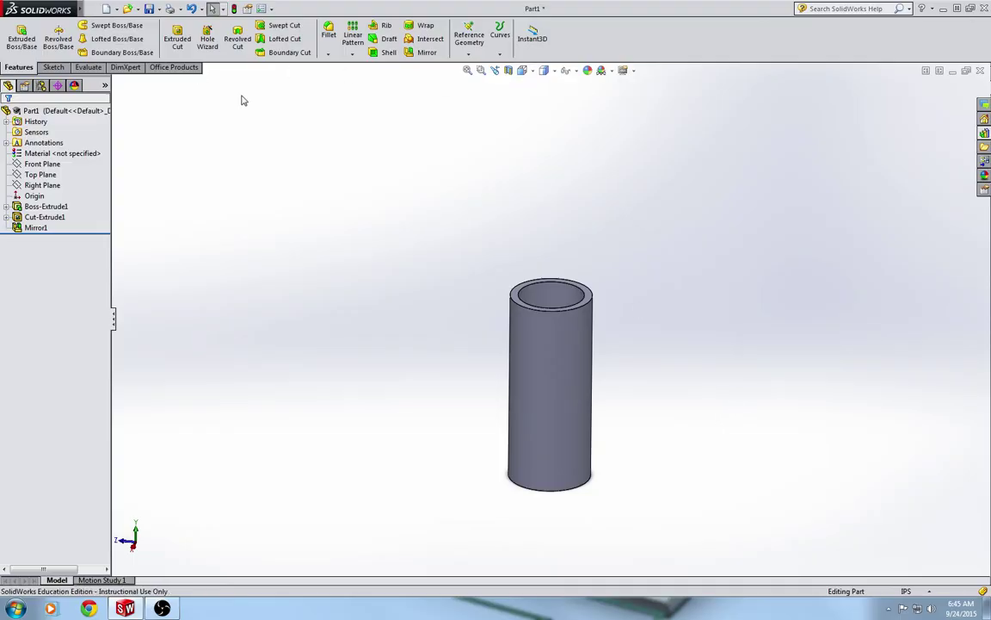
Step: Create Plane1 as an offset of the Right Plane, 1.25 in beside the tube
left_click(468, 54)
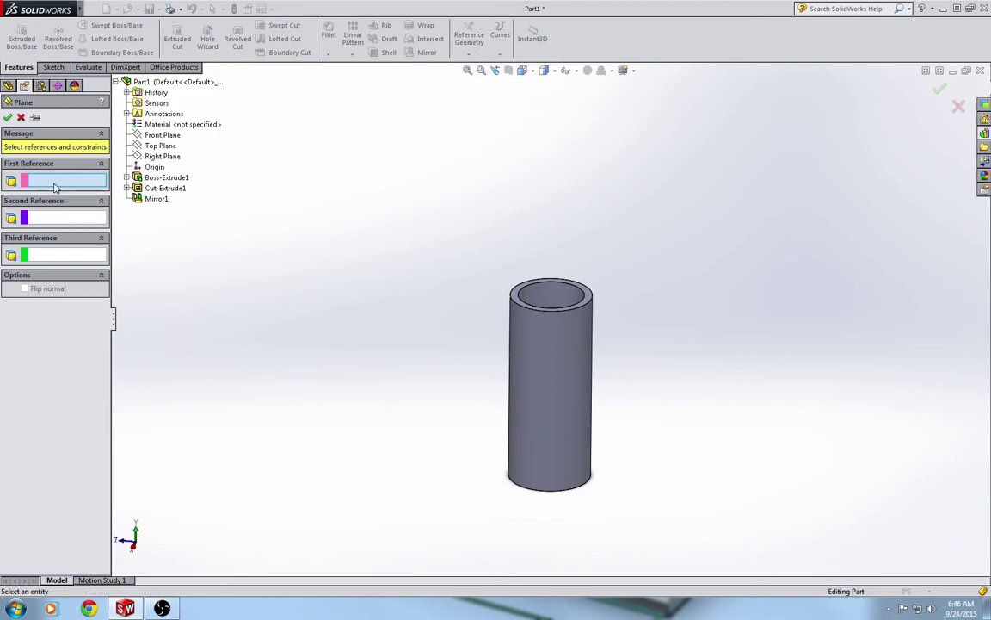
left_click(171, 160)
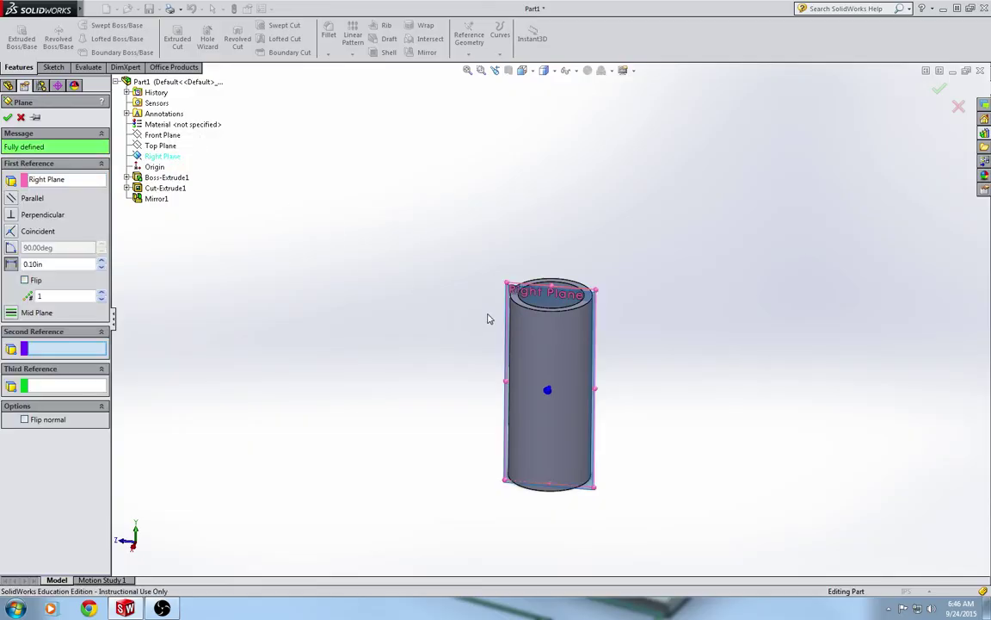
left_click(523, 71)
left_click(583, 101)
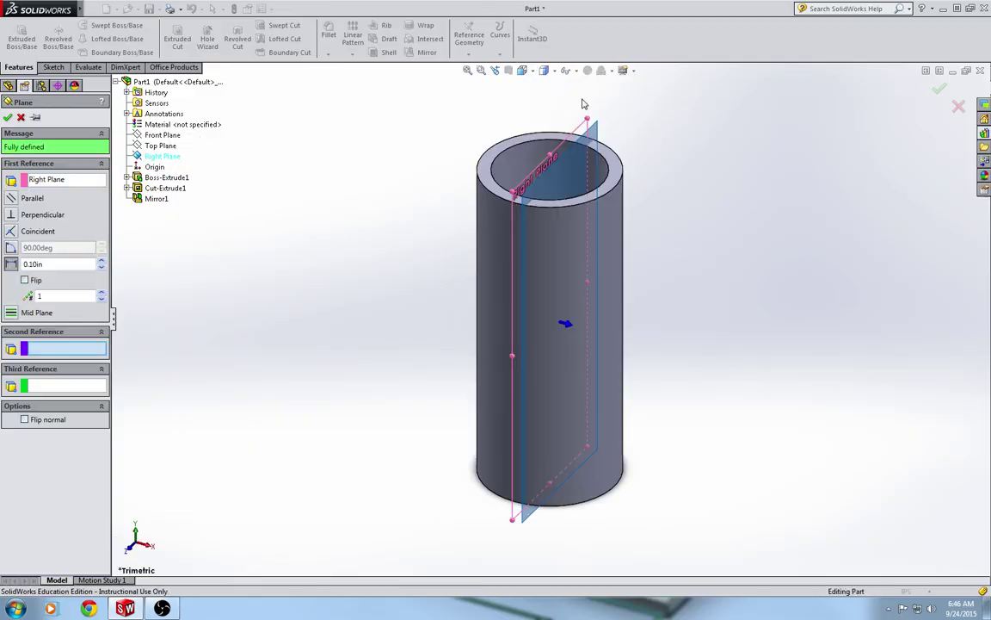
double_click(32, 264)
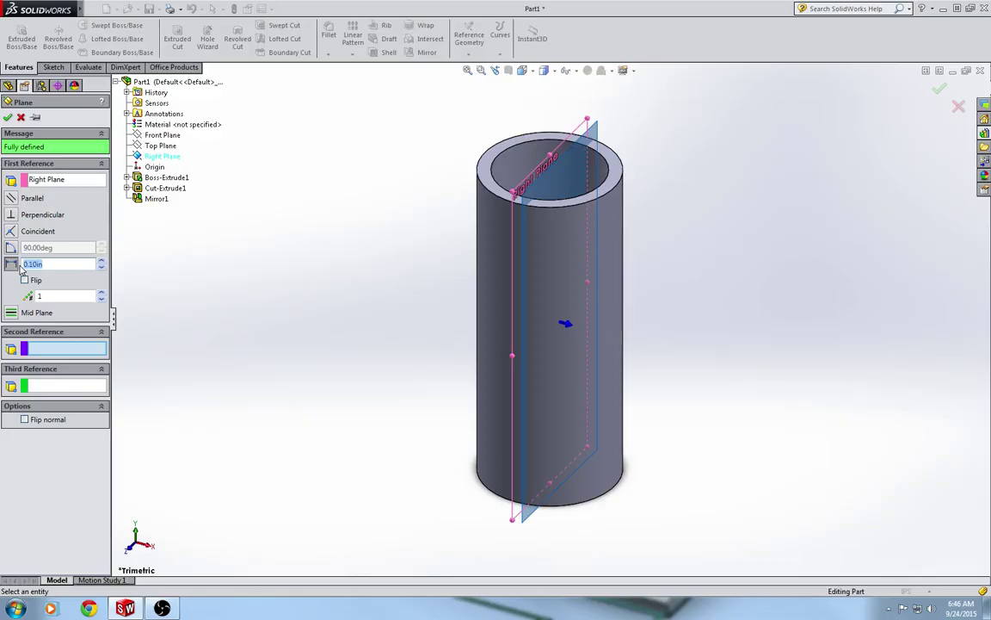
type("1.25")
key("Return")
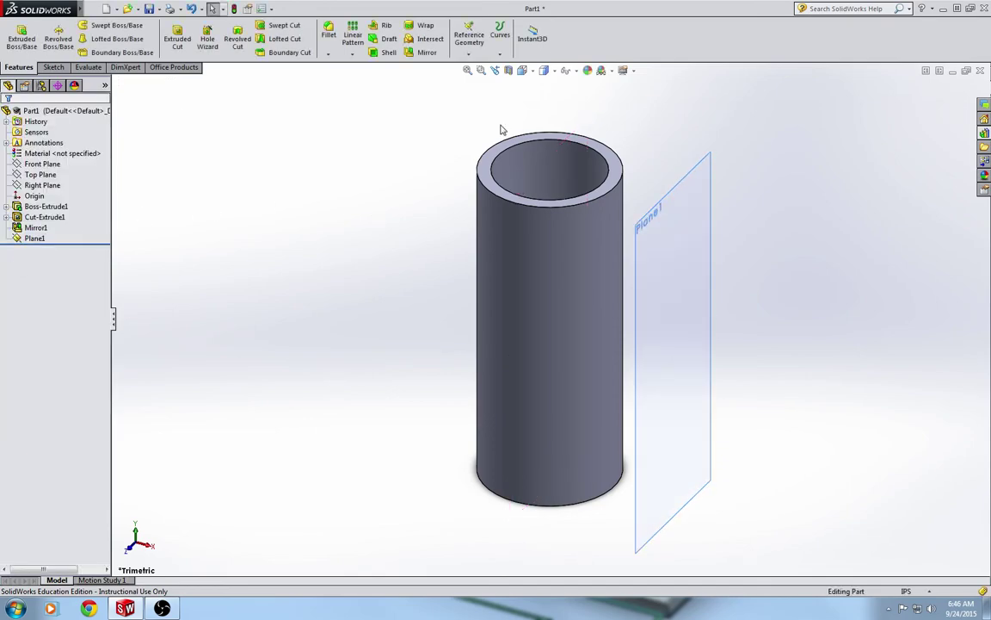
Step: Switch to the Right view and start an extruded boss sketch on Plane1
left_click(528, 75)
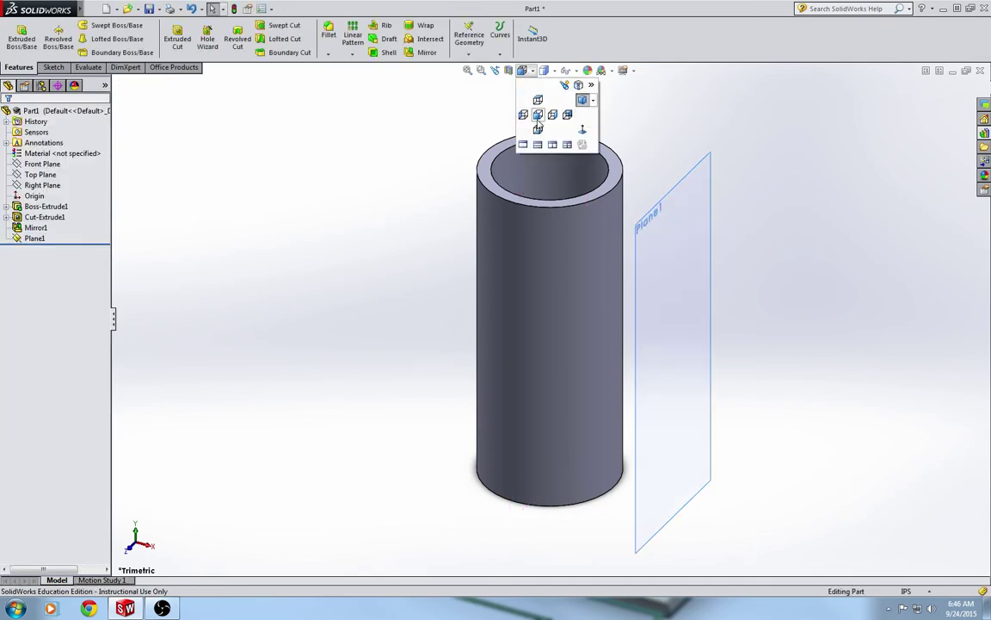
left_click(484, 107)
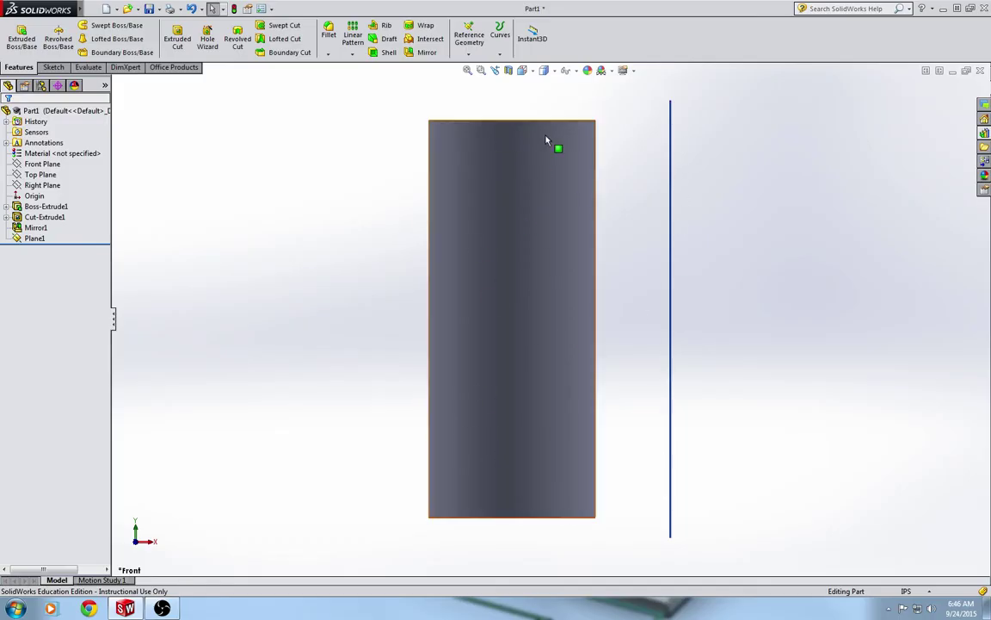
left_click(522, 70)
left_click(553, 114)
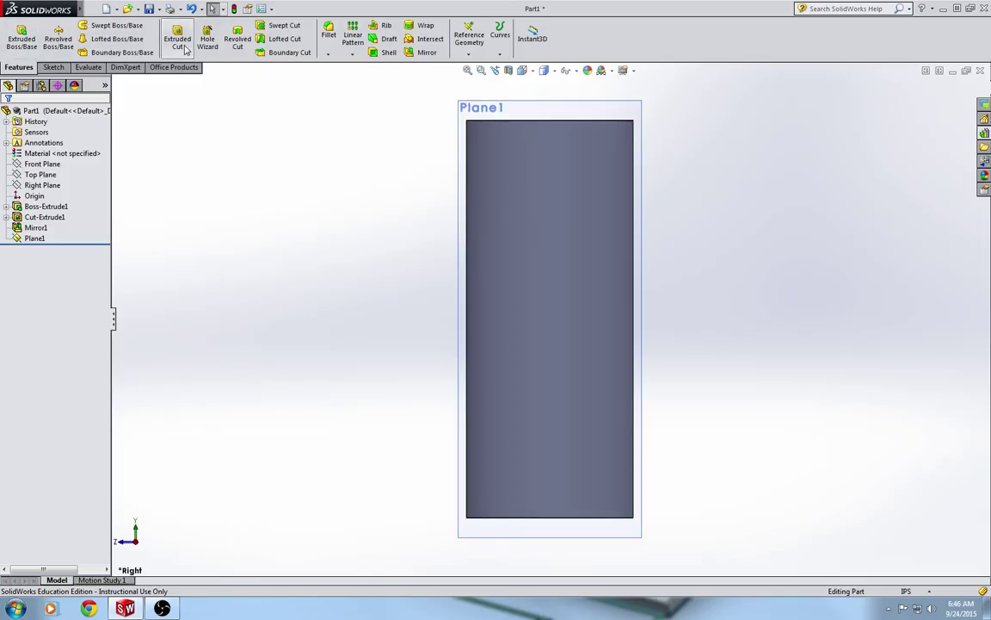
left_click(22, 39)
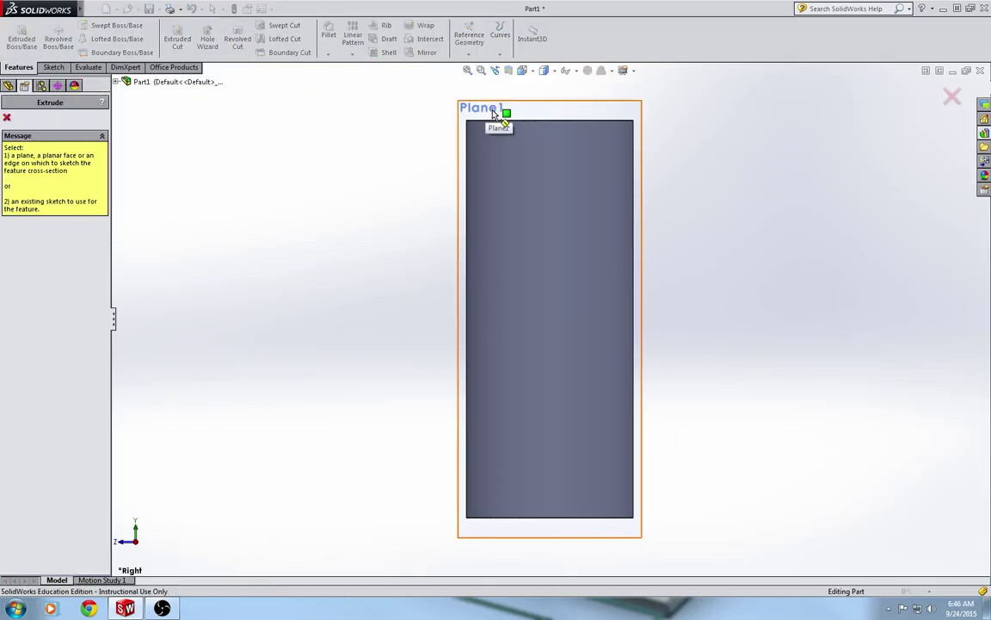
left_click(495, 113)
left_click(117, 82)
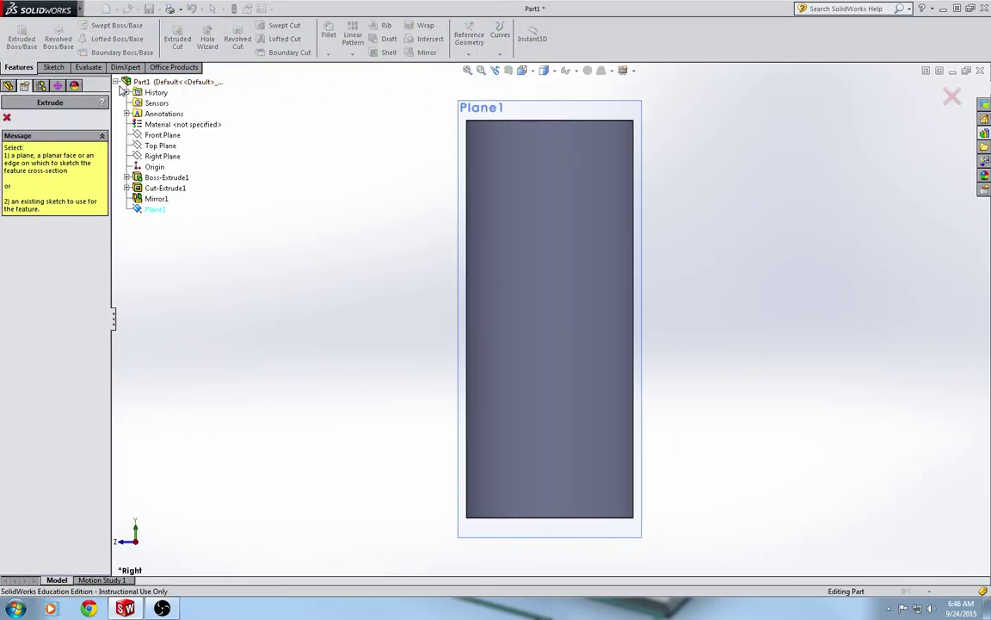
left_click(155, 211)
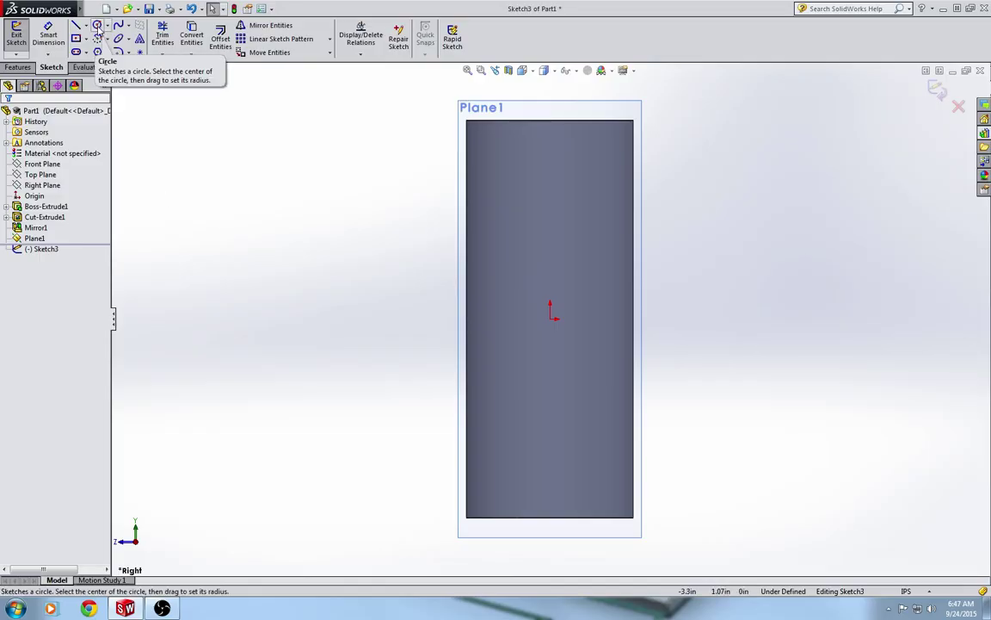
Step: Draw a circle centred on the sketch origin, about 0.529 in radius
left_click(99, 26)
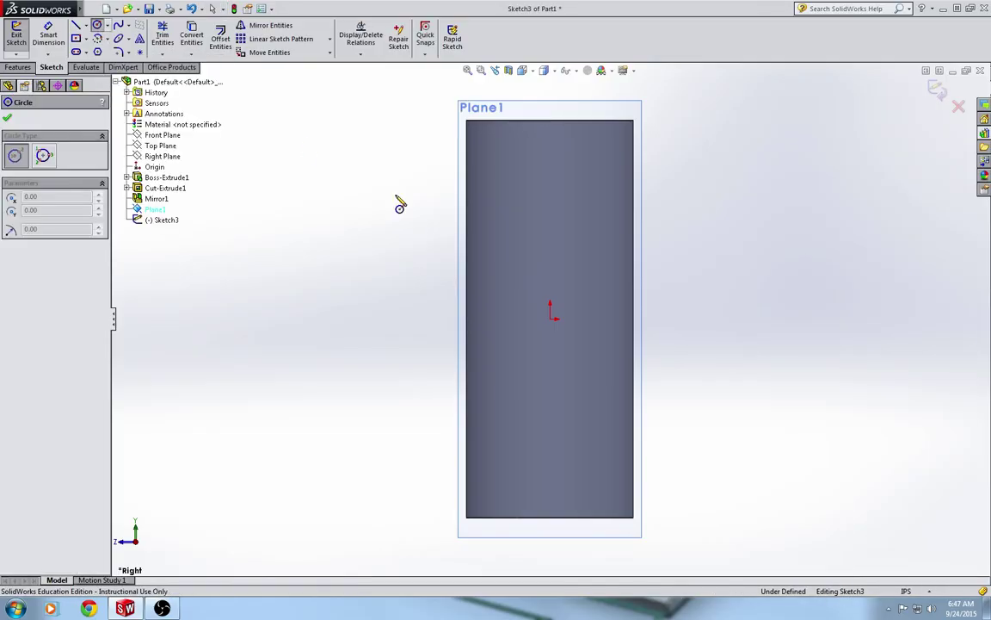
left_click(551, 317)
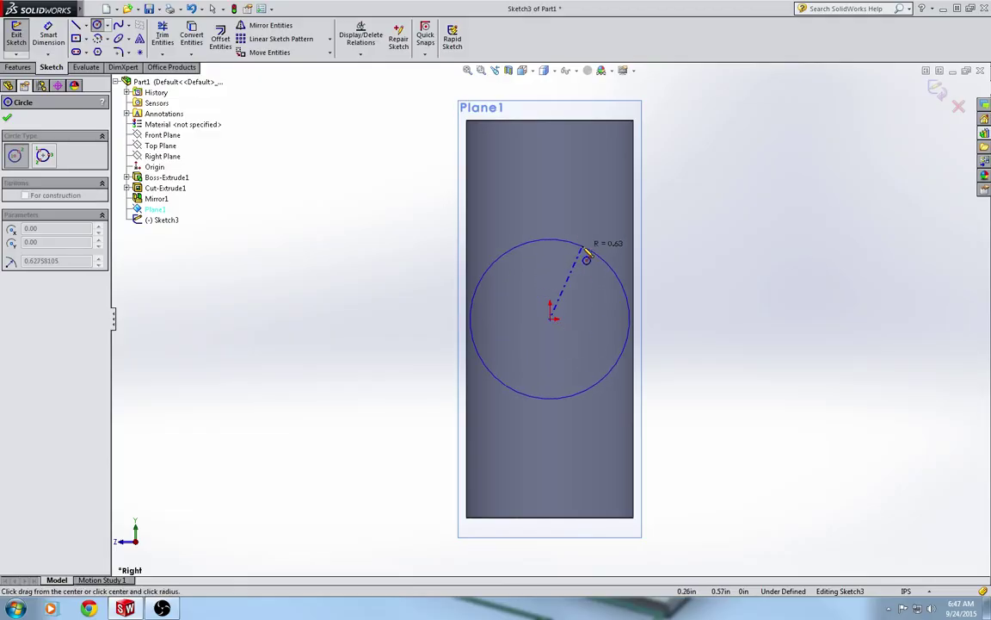
left_click(583, 272)
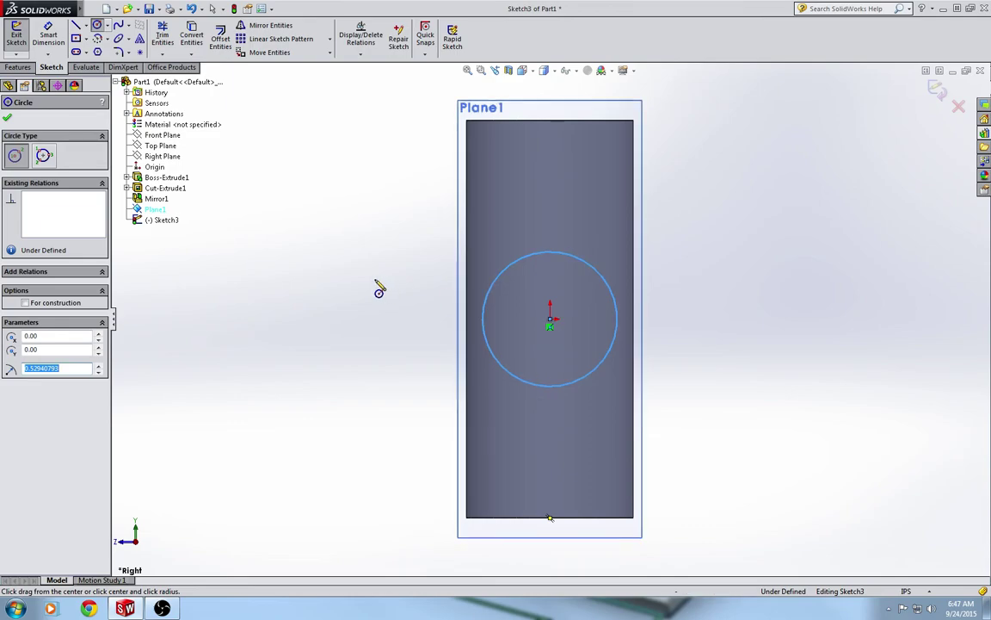
Step: Dimension the circle to Ø1.063 in and show it to three decimal places
left_click(48, 36)
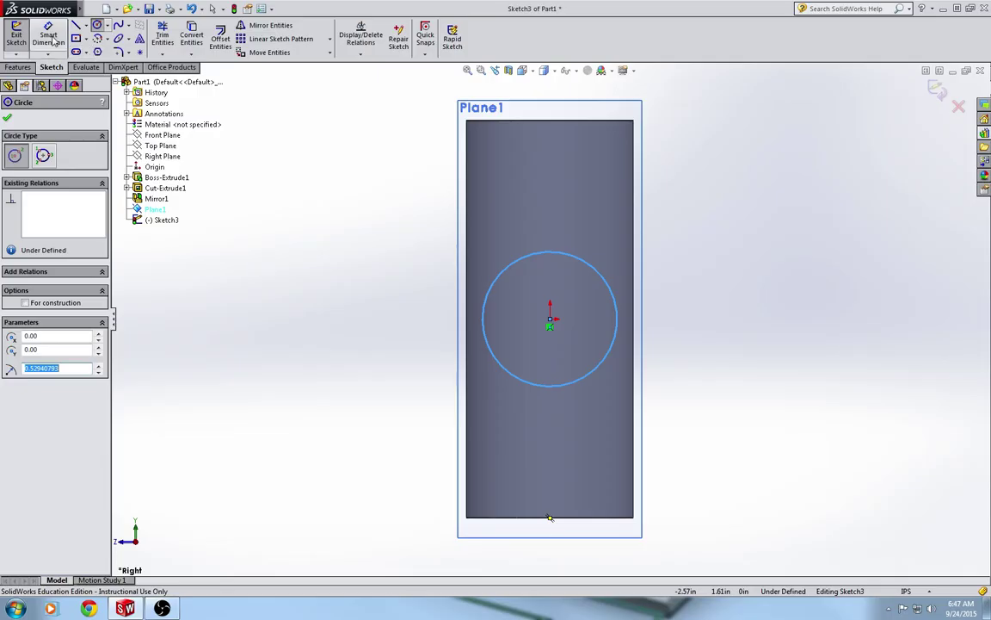
left_click(617, 320)
left_click(728, 318)
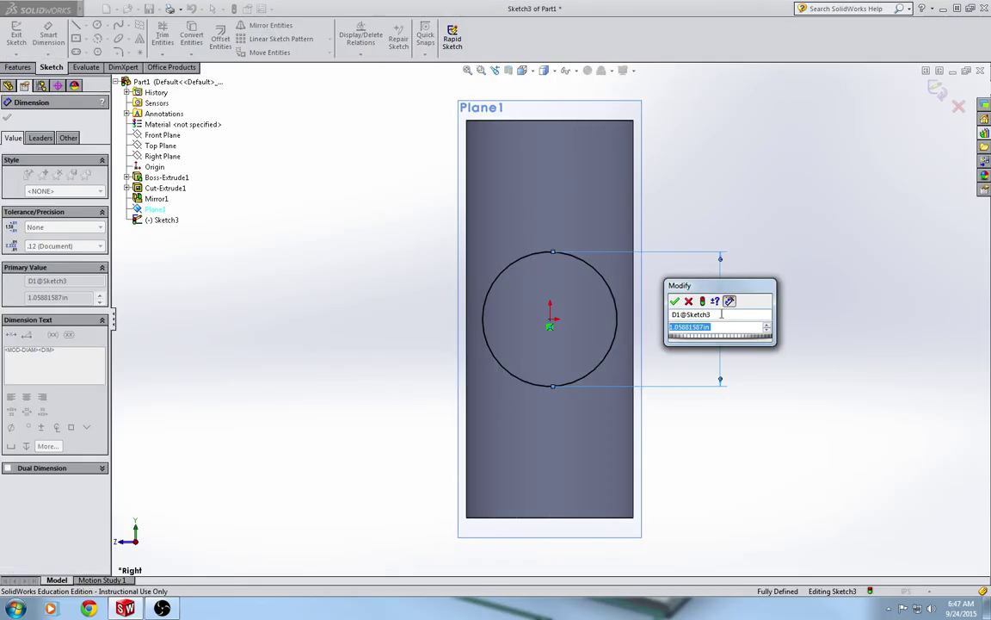
type("1.063")
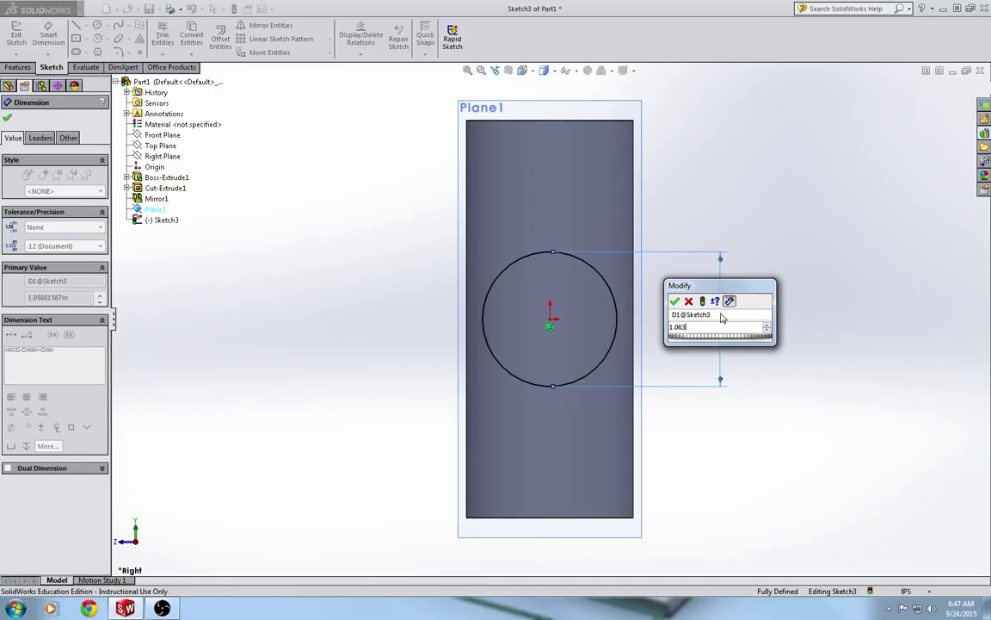
key("Return")
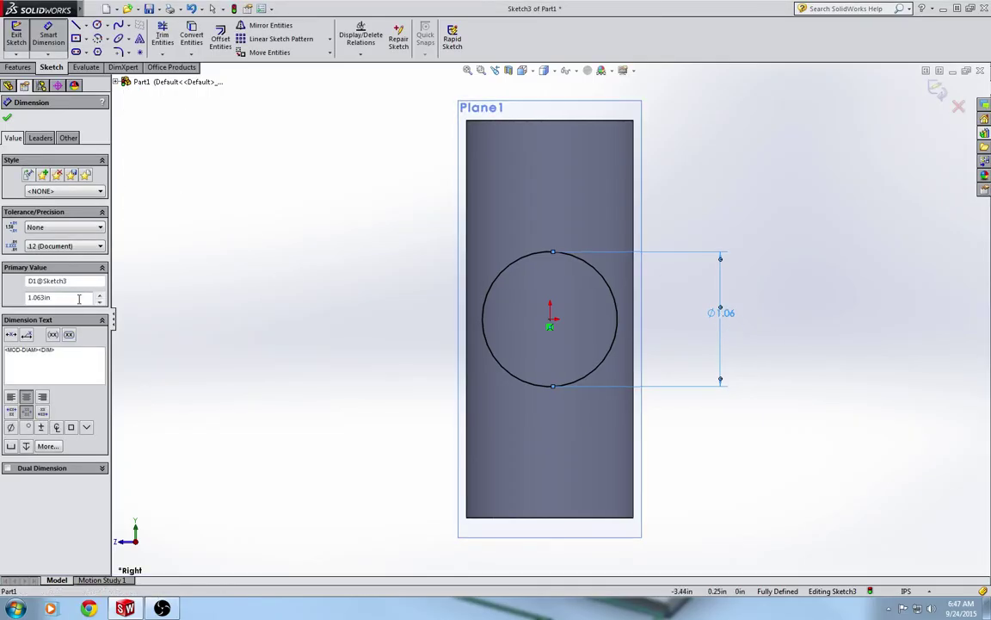
left_click(93, 248)
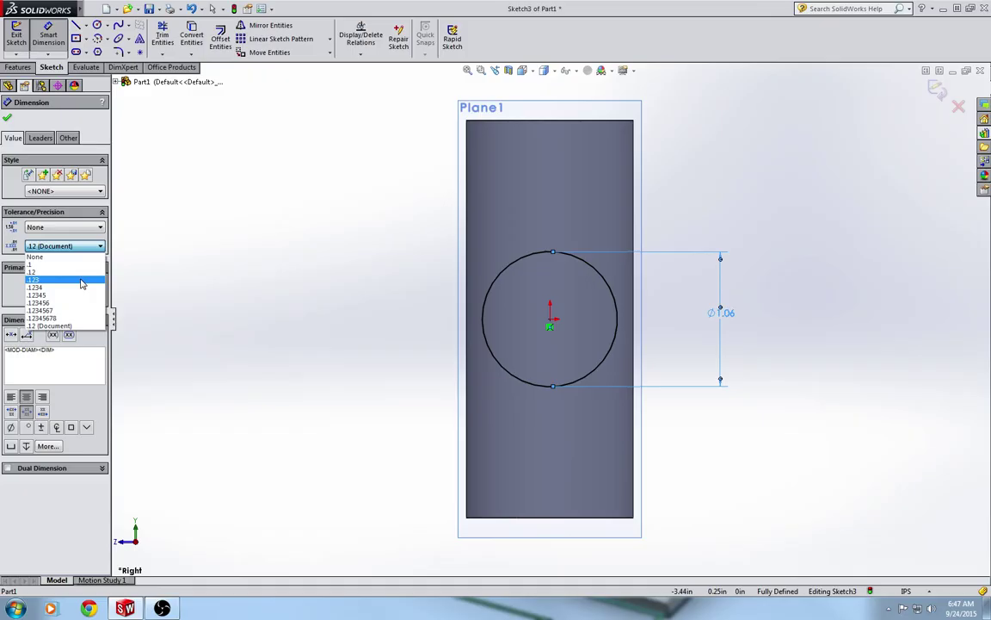
left_click(51, 286)
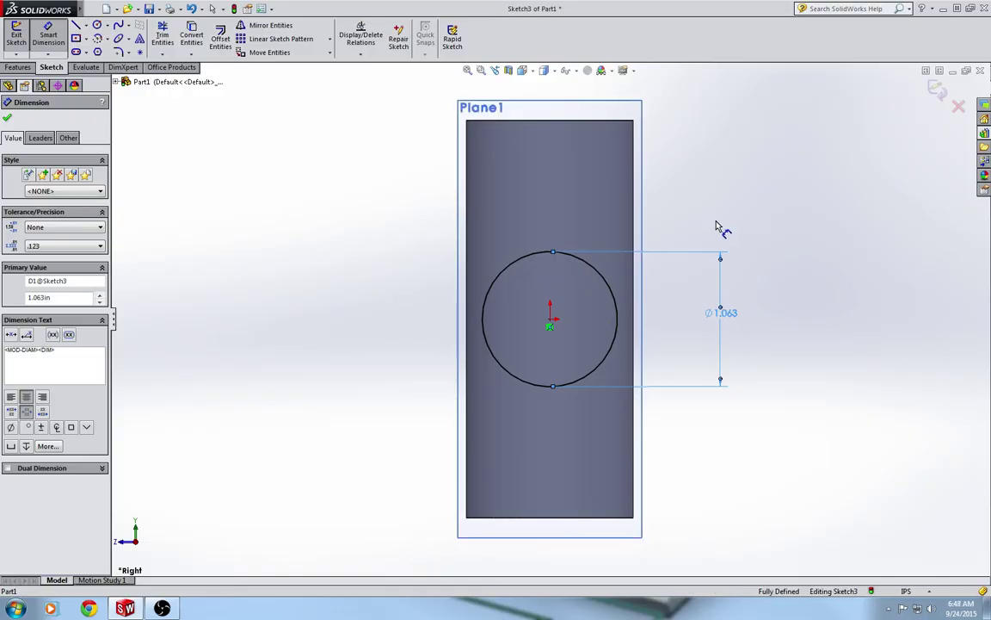
mouse_move(721, 225)
middle_mouse_down()
mouse_move(847, 227)
mouse_move(712, 221)
middle_mouse_up()
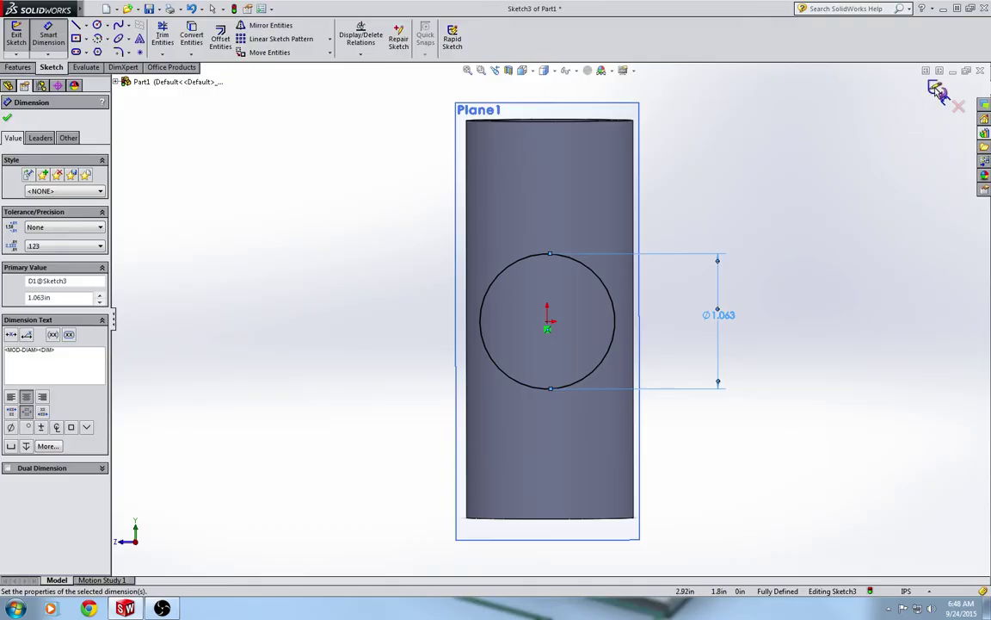
Step: Reverse the boss extrusion toward the pipe, ending Up To Surface at its outer face
left_click(7, 117)
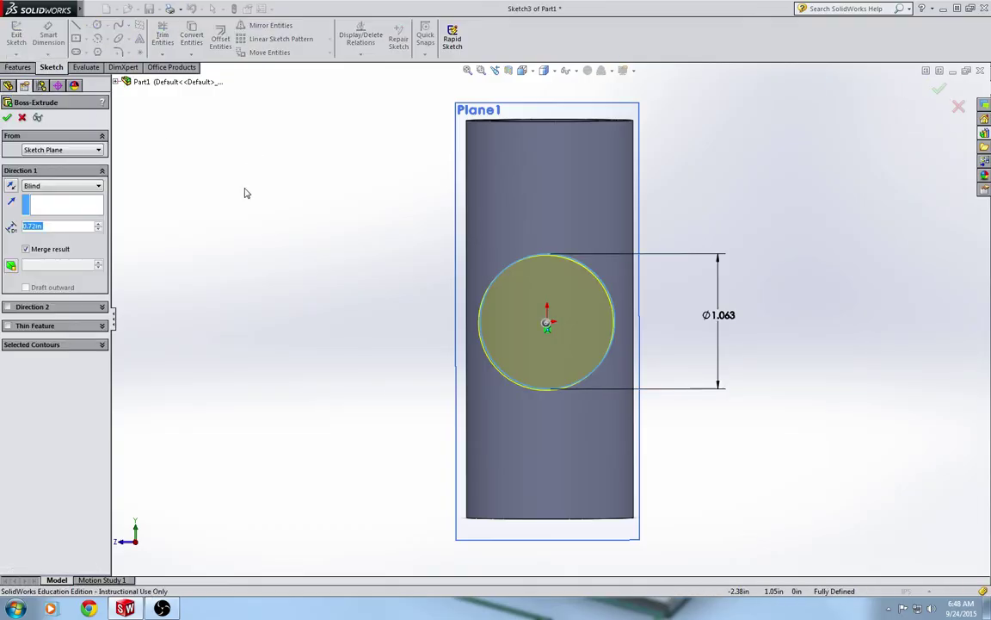
middle_click_drag(376, 261, 500, 248)
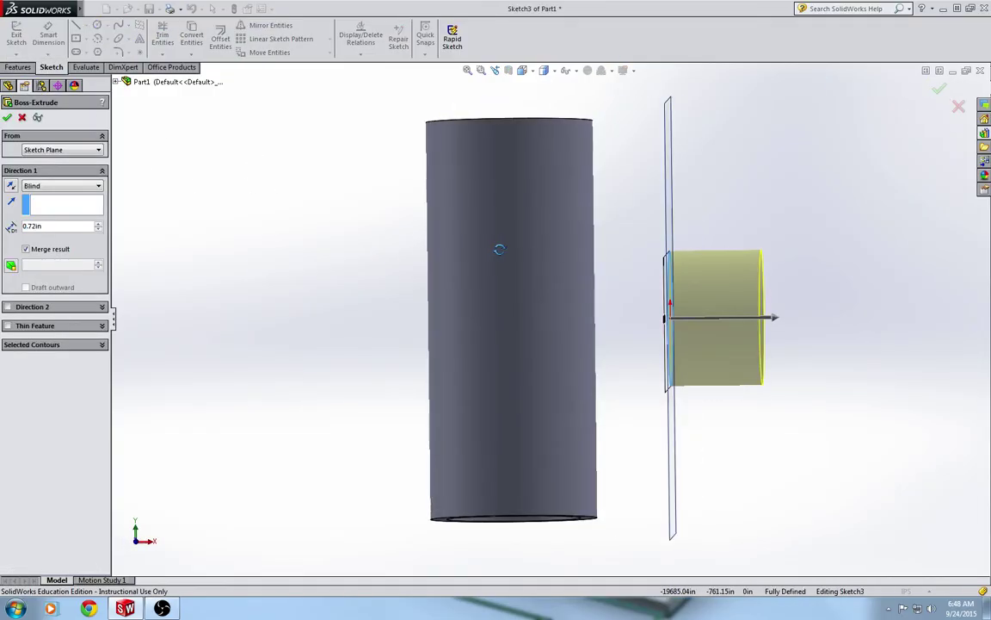
left_click(11, 187)
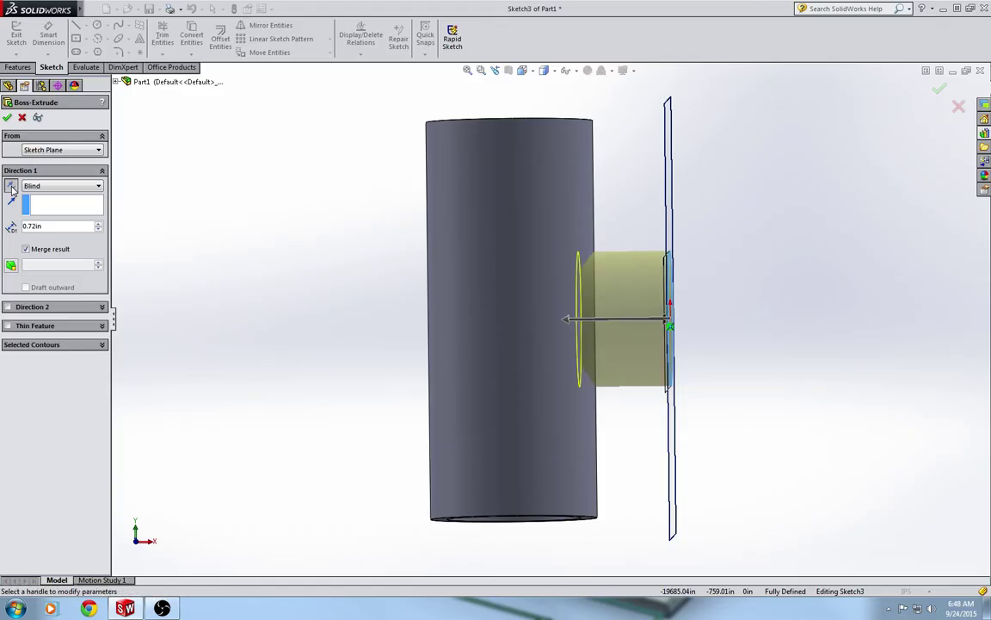
left_click(571, 321)
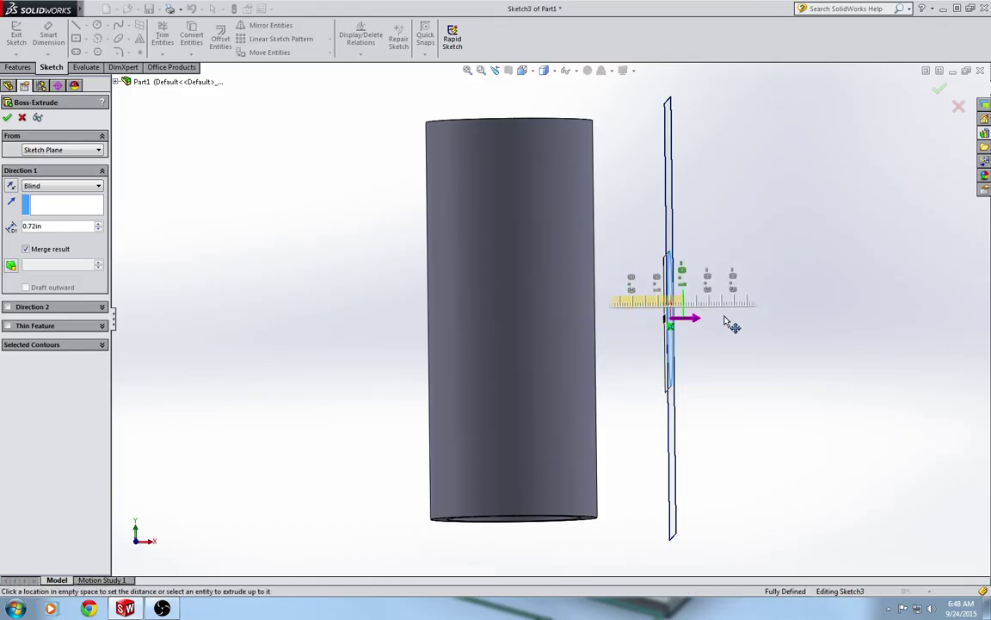
left_click(616, 342)
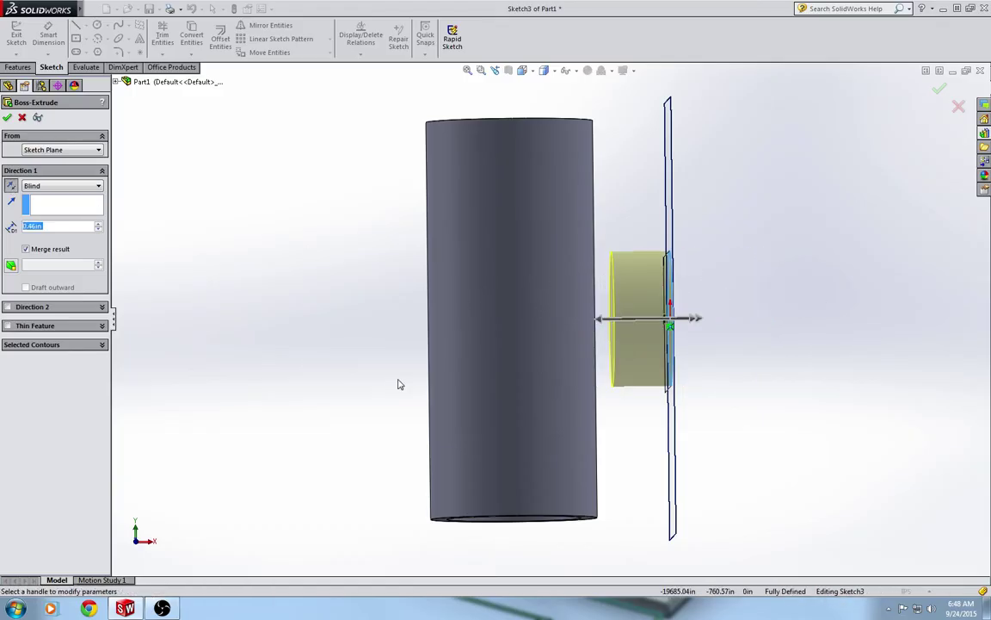
left_click(52, 187)
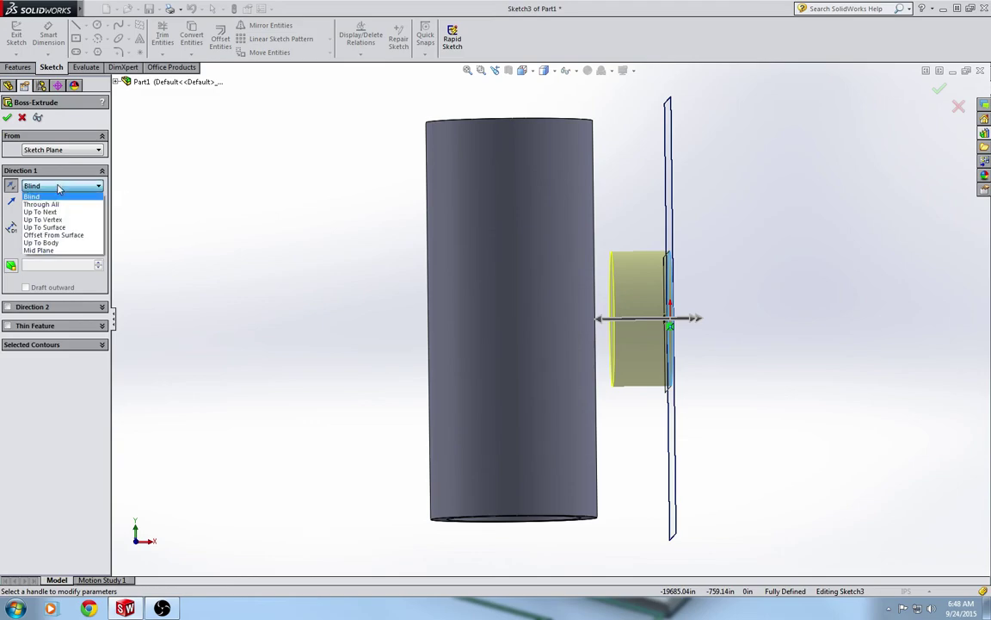
left_click(62, 228)
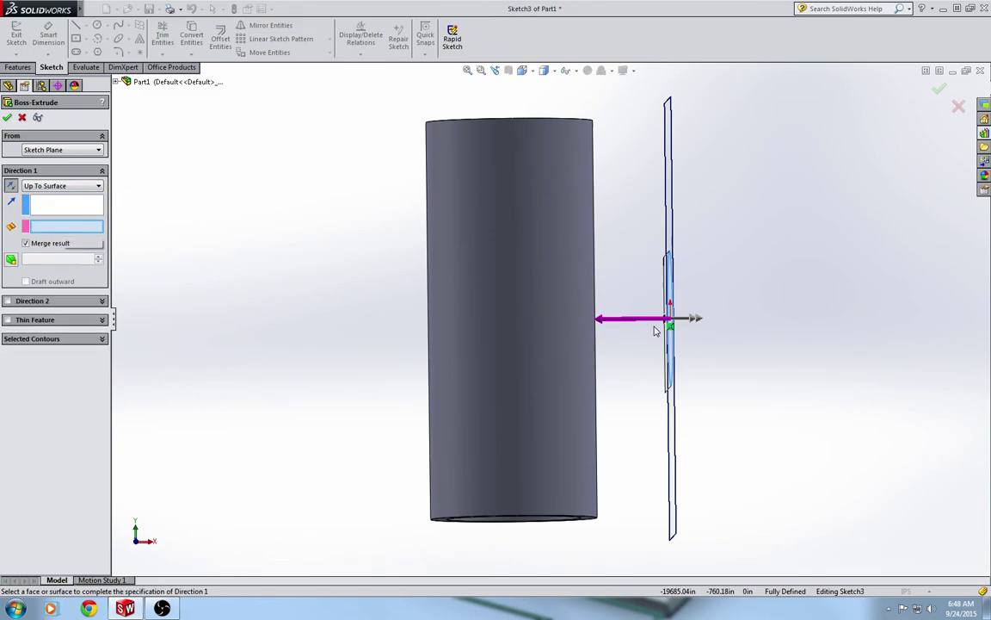
left_click(555, 269)
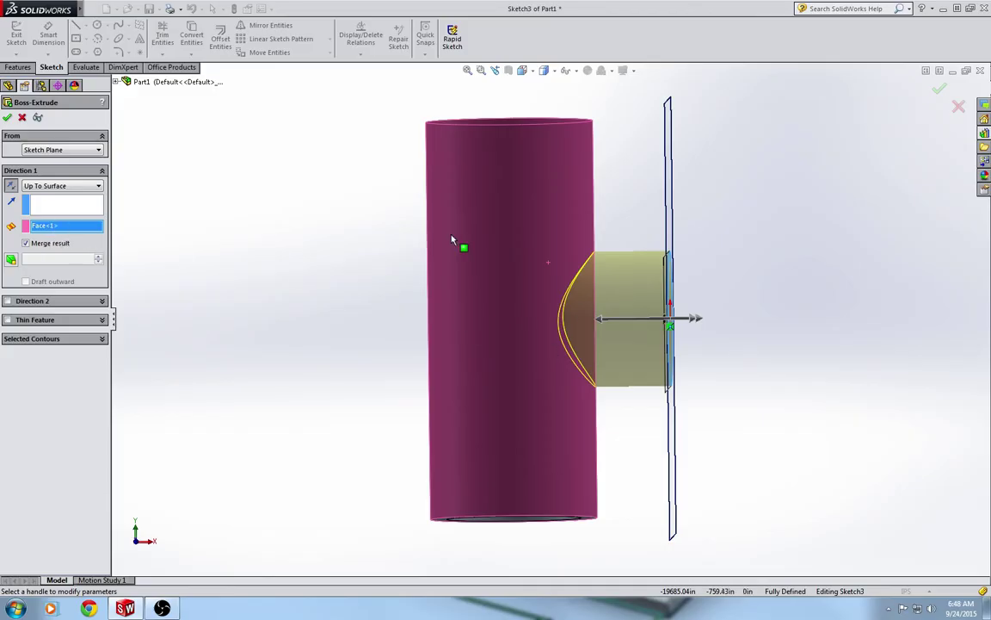
middle_click_drag(635, 283, 458, 411)
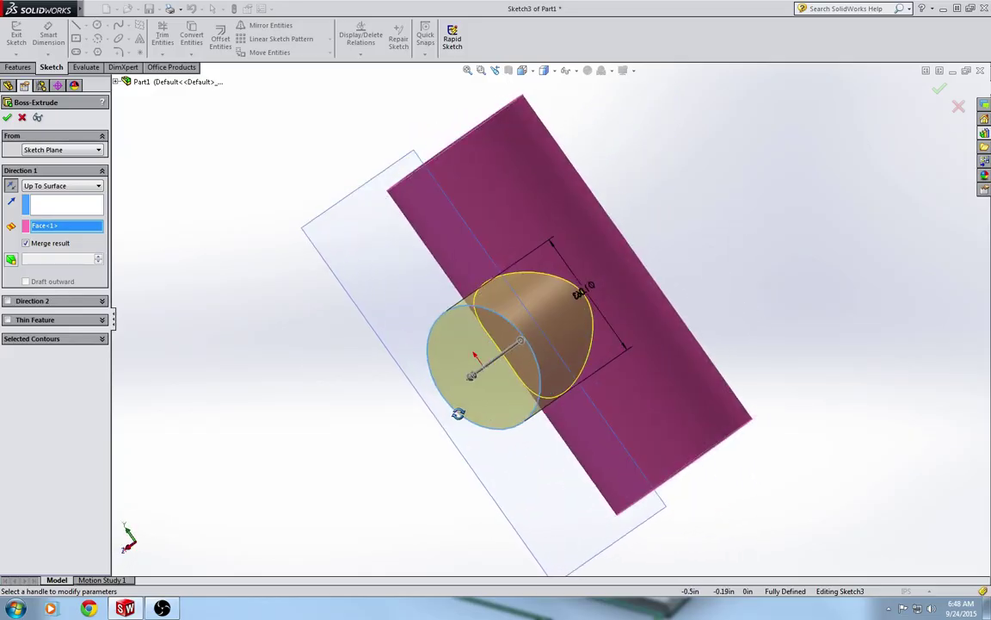
key("Return")
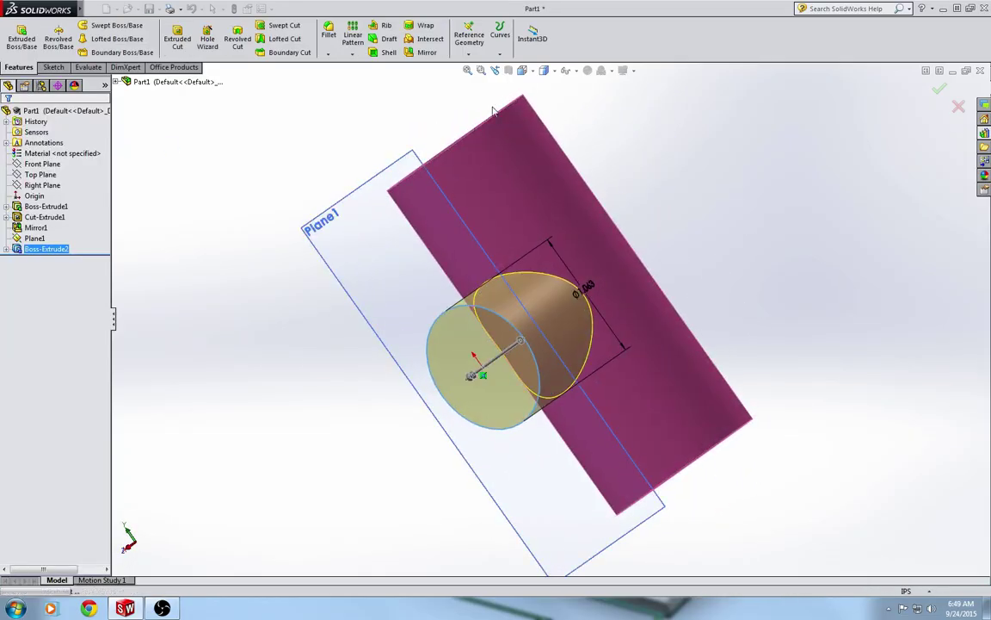
Step: Return to the Right view and start an extruded cut sketched on the branch's end face
left_click(522, 69)
left_click(542, 102)
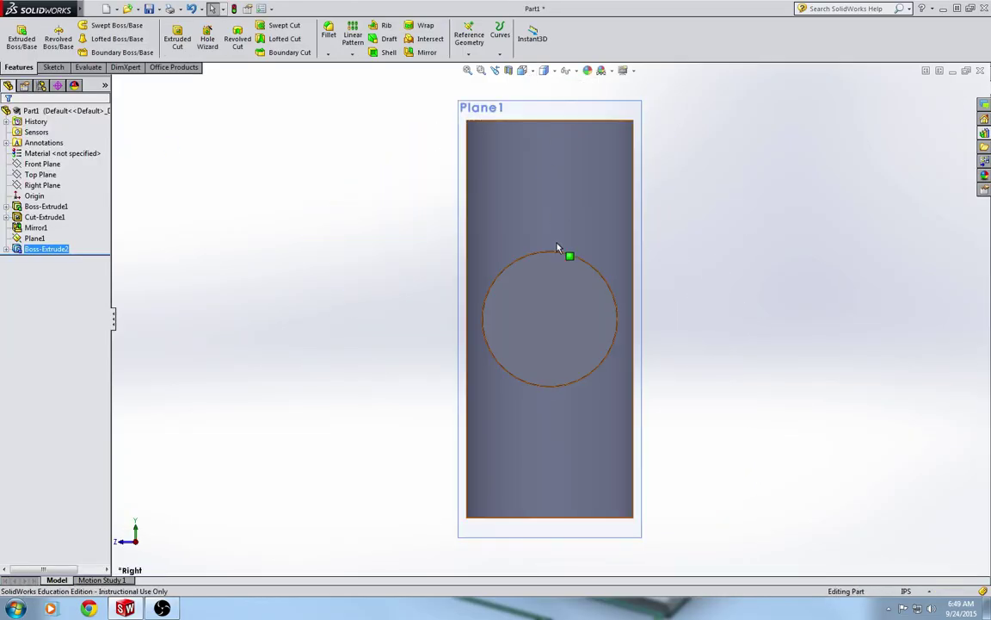
left_click(179, 41)
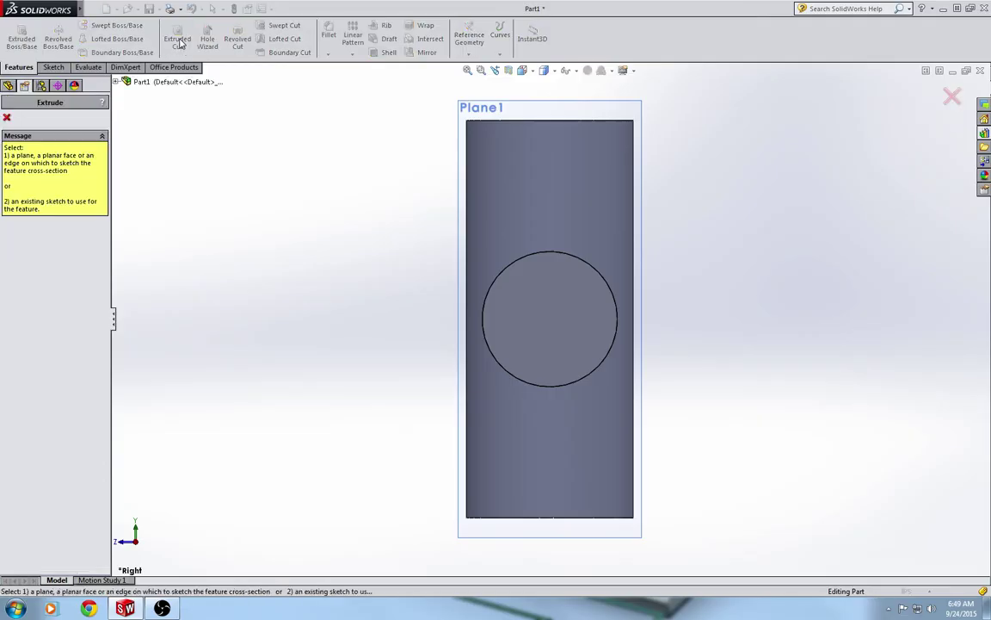
left_click(560, 307)
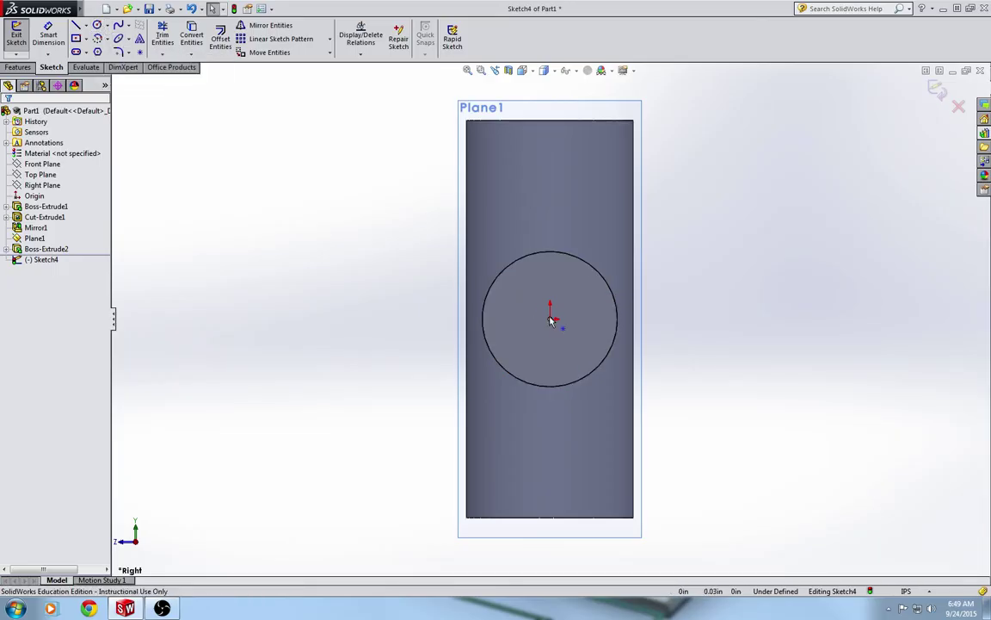
Step: Draw a circle at the origin and dimension it Ø0.848 in with .123 precision
left_click(97, 25)
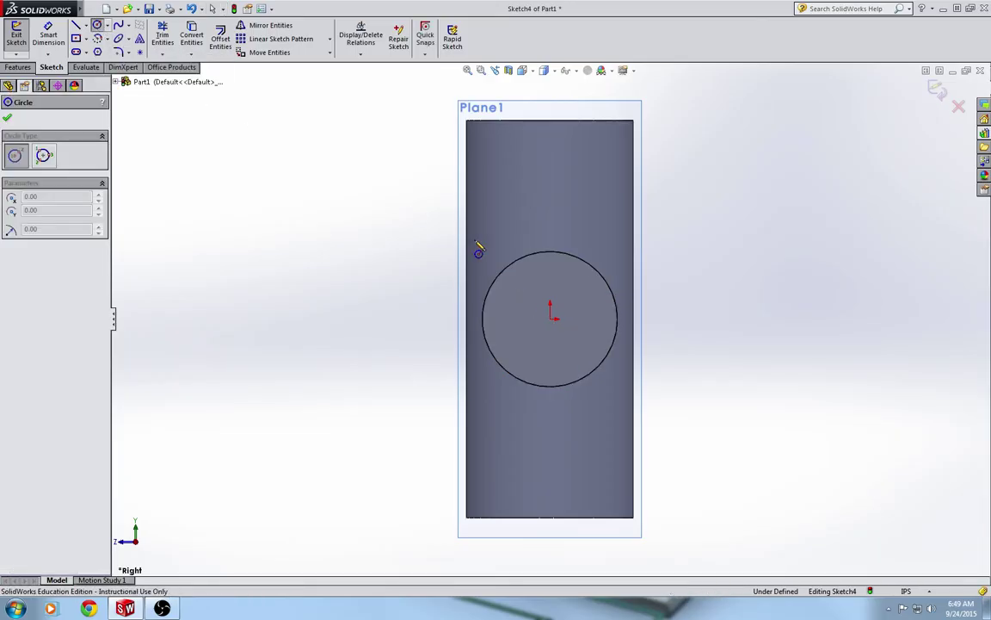
left_click(550, 319)
left_click(567, 277)
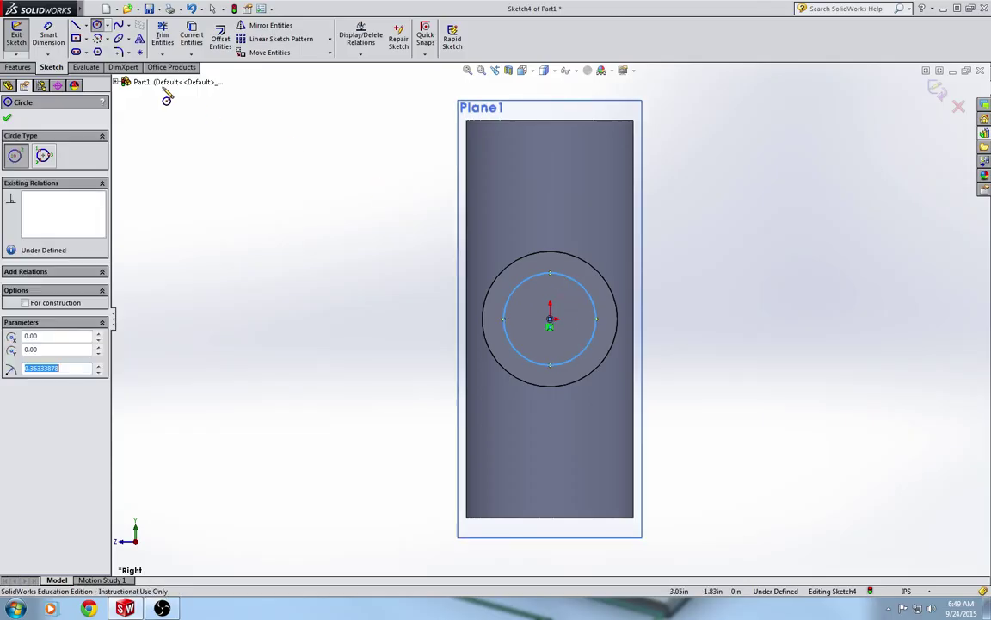
key("d")
left_click(596, 321)
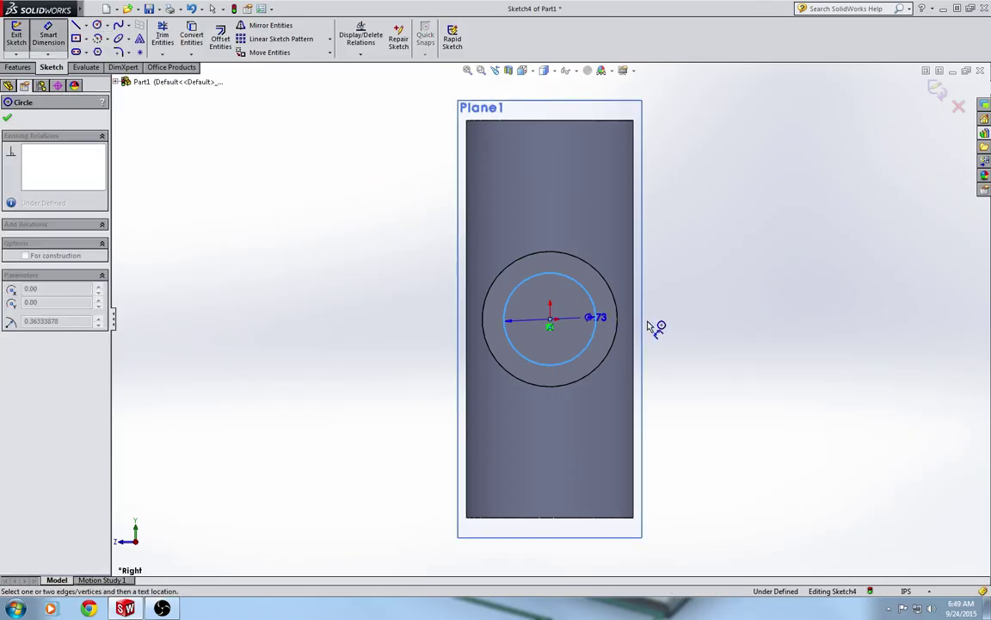
left_click(710, 326)
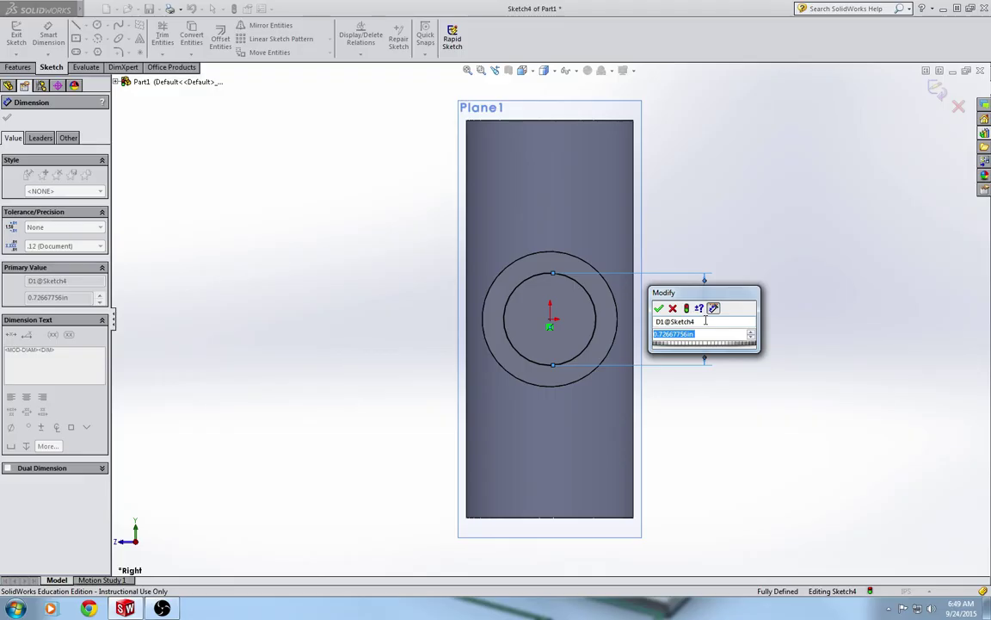
type(".848")
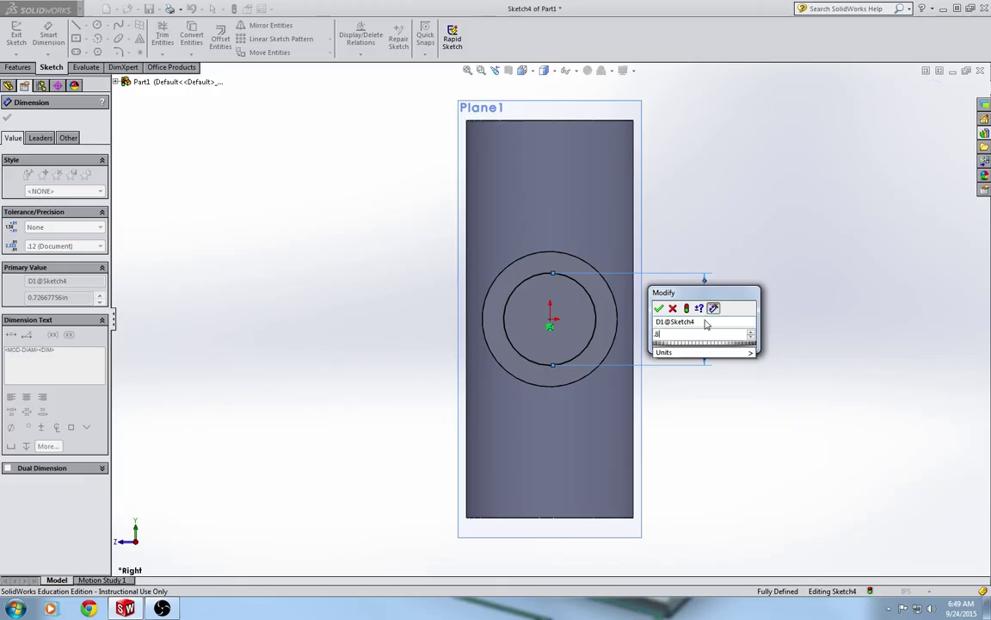
left_click(659, 309)
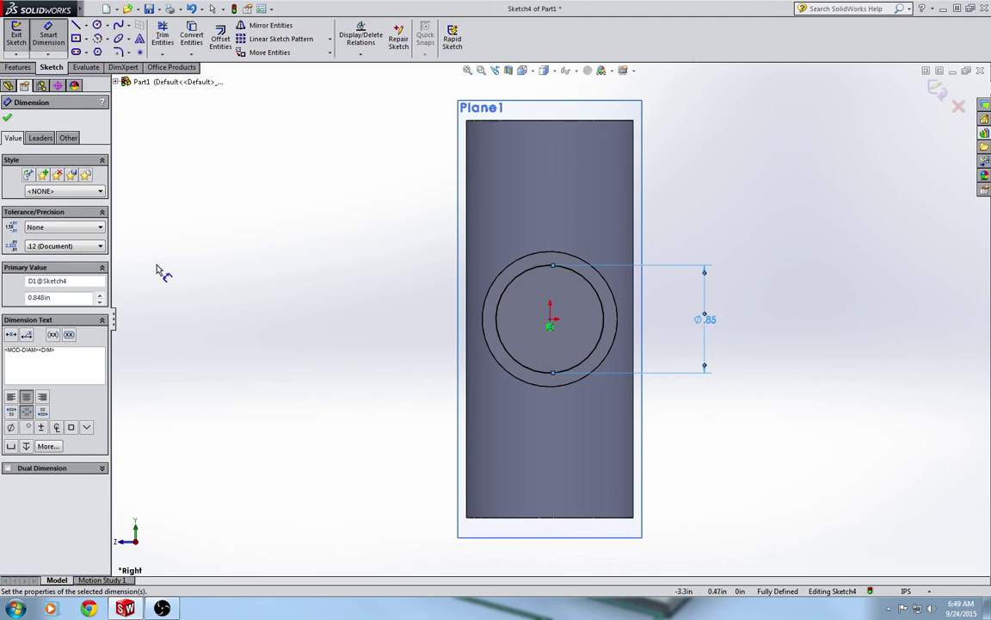
left_click(65, 245)
left_click(51, 274)
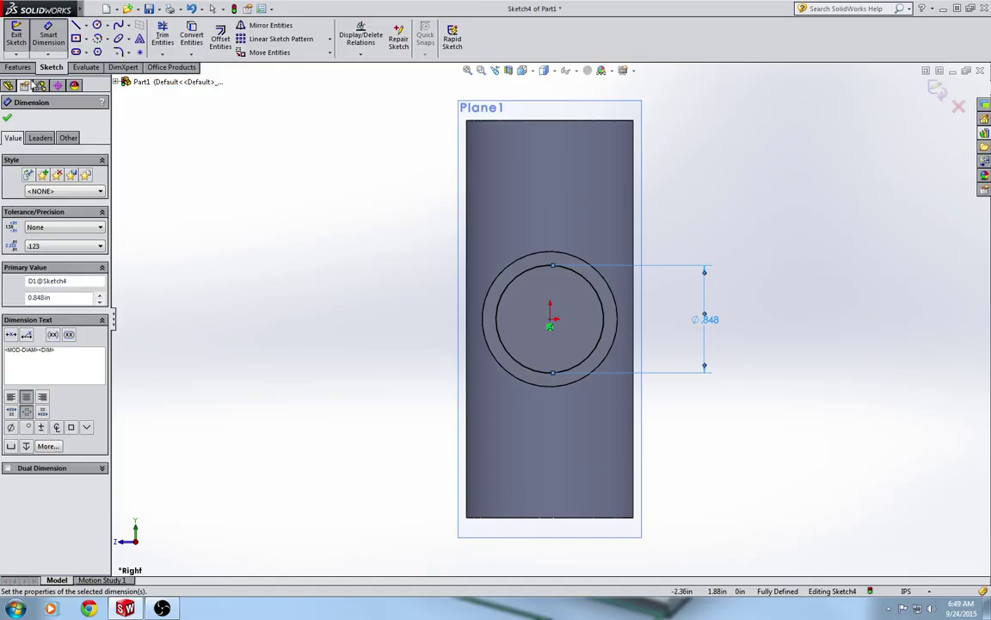
Step: Cut the circle Blind 0.69 in deep into the branch with a 0.5° draft
key("e")
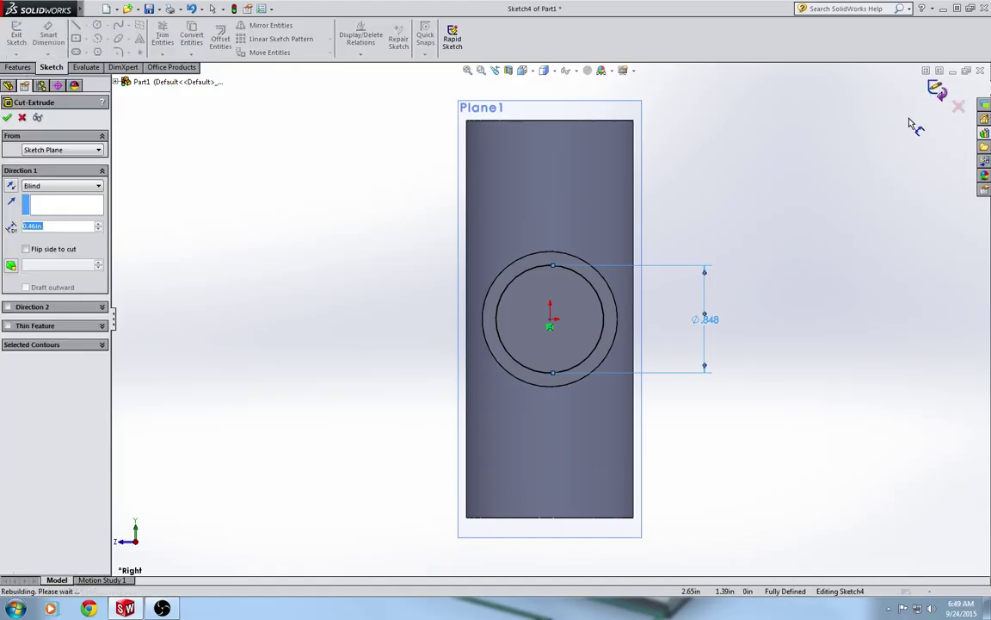
middle_click_drag(693, 245, 774, 247)
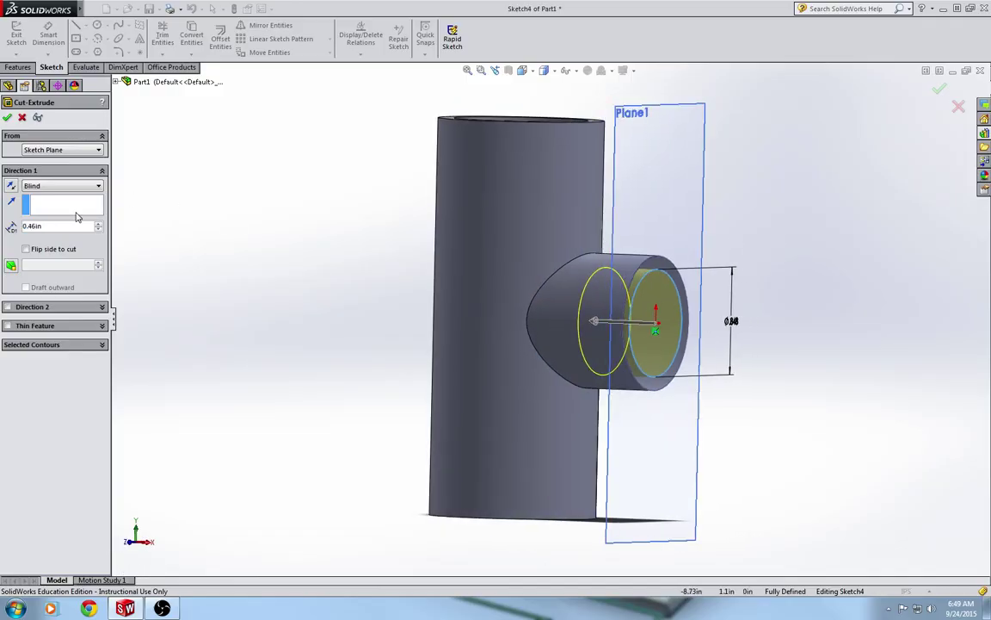
left_click(26, 227)
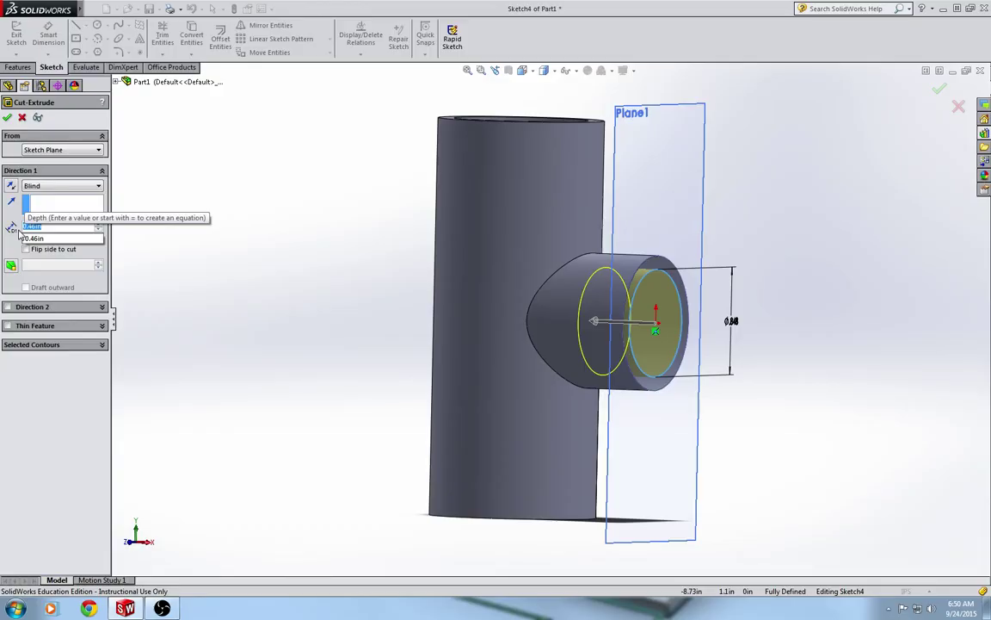
type(".69")
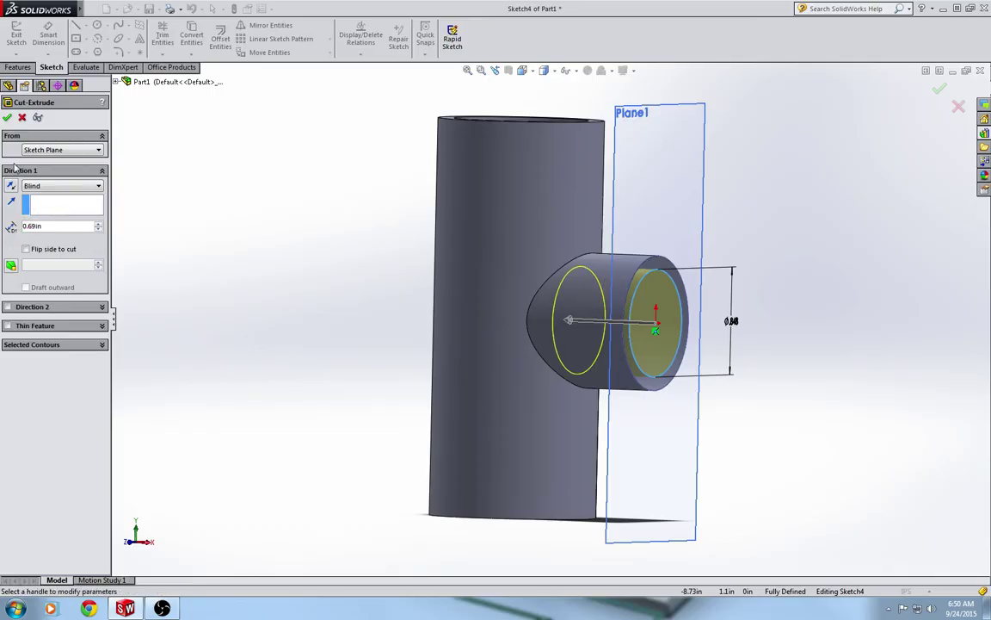
left_click(12, 265)
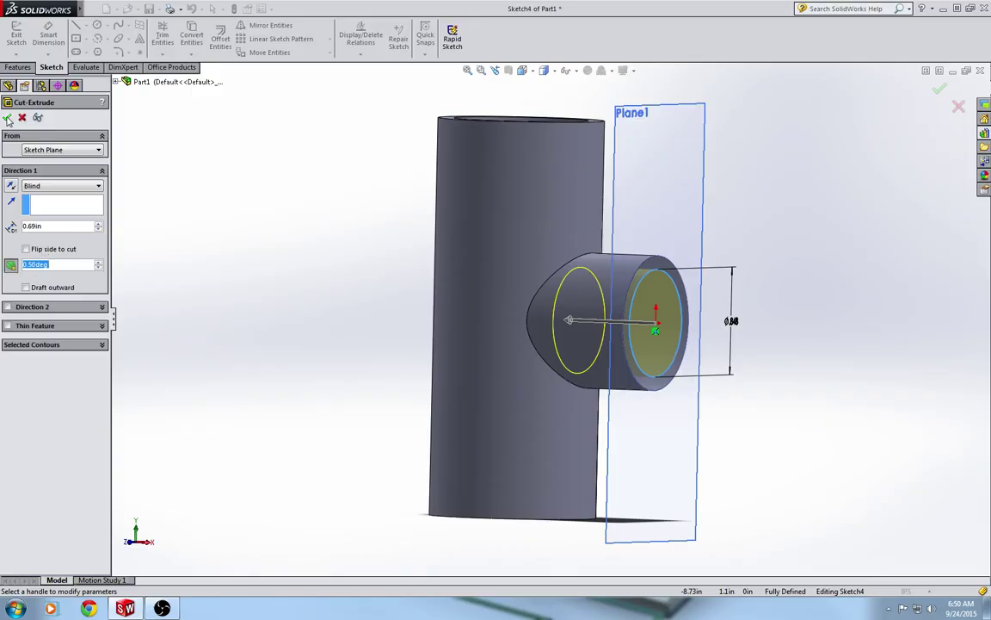
type("0.5")
key("Return")
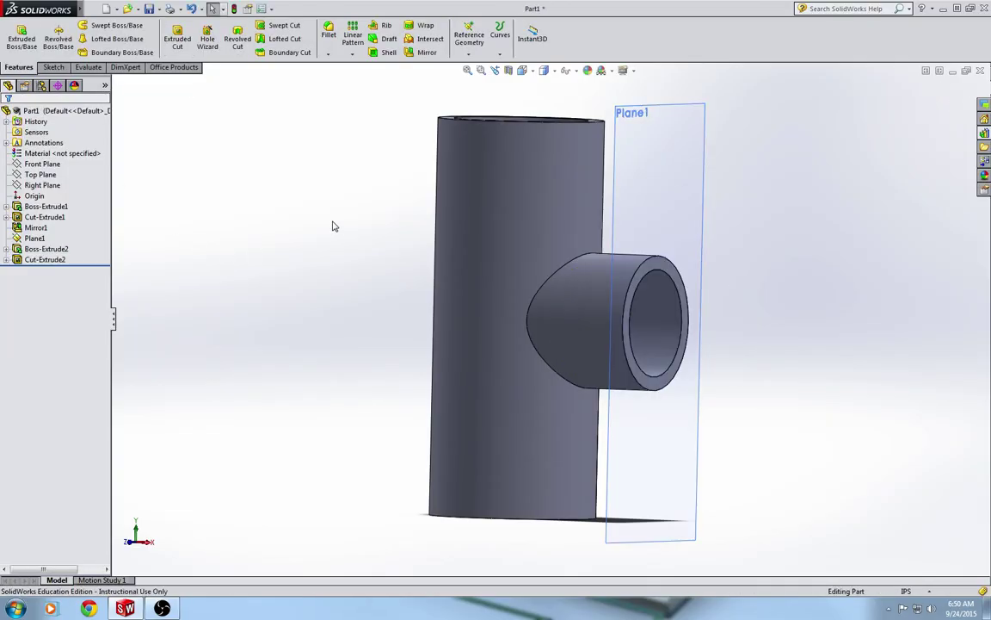
Step: Switch to the Right view and start an extruded cut sketched on the socket floor
middle_click_drag(340, 221, 264, 214)
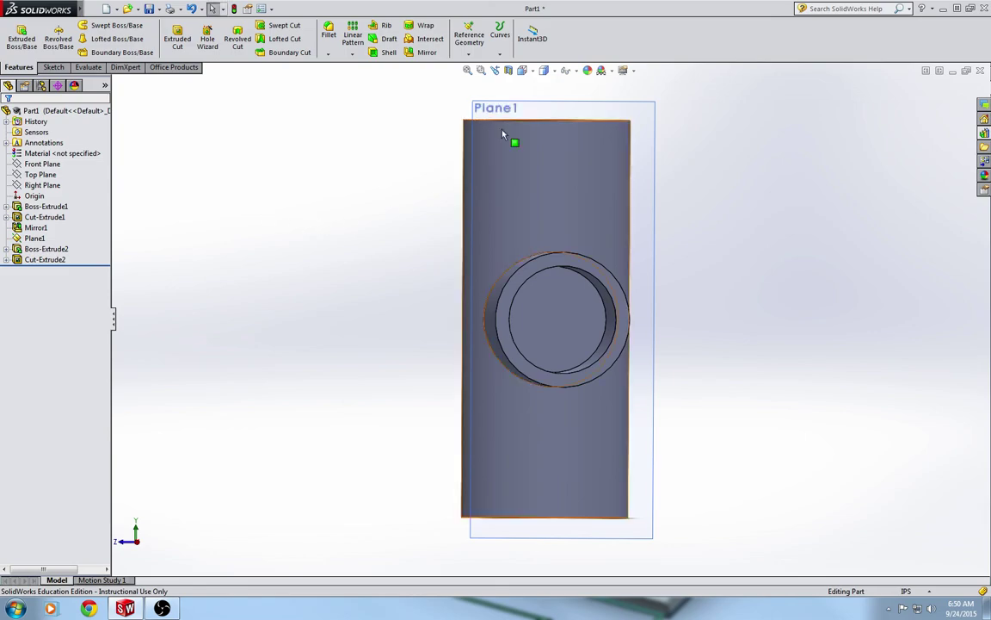
left_click(522, 69)
left_click(555, 115)
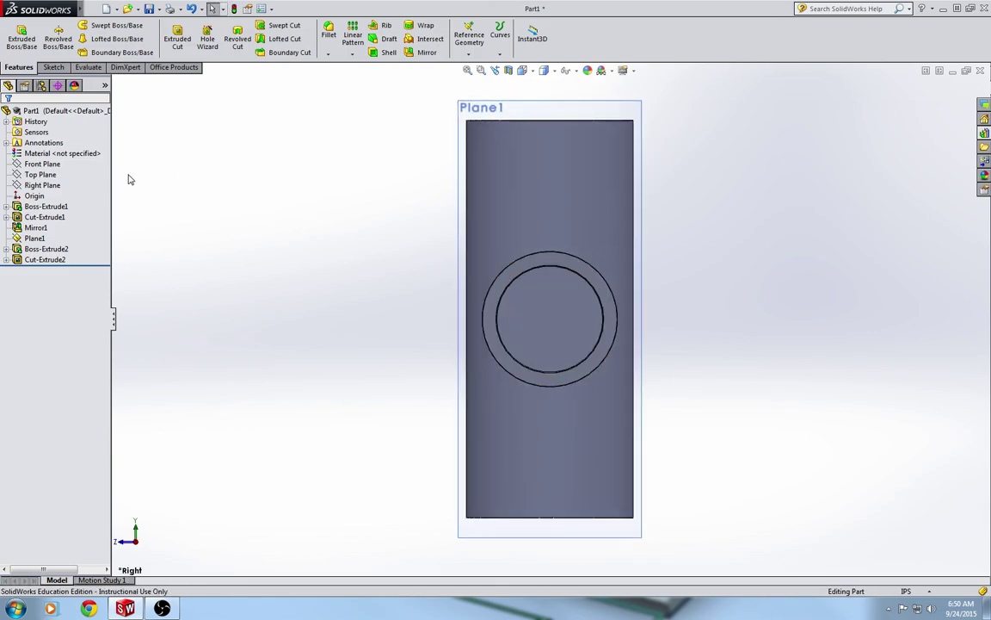
left_click(181, 39)
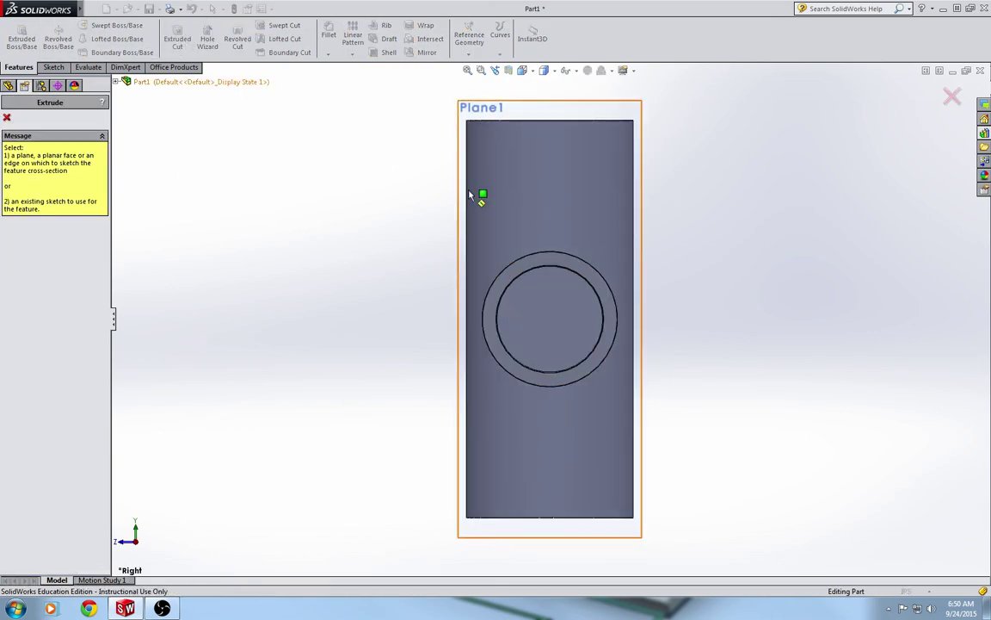
left_click(547, 325)
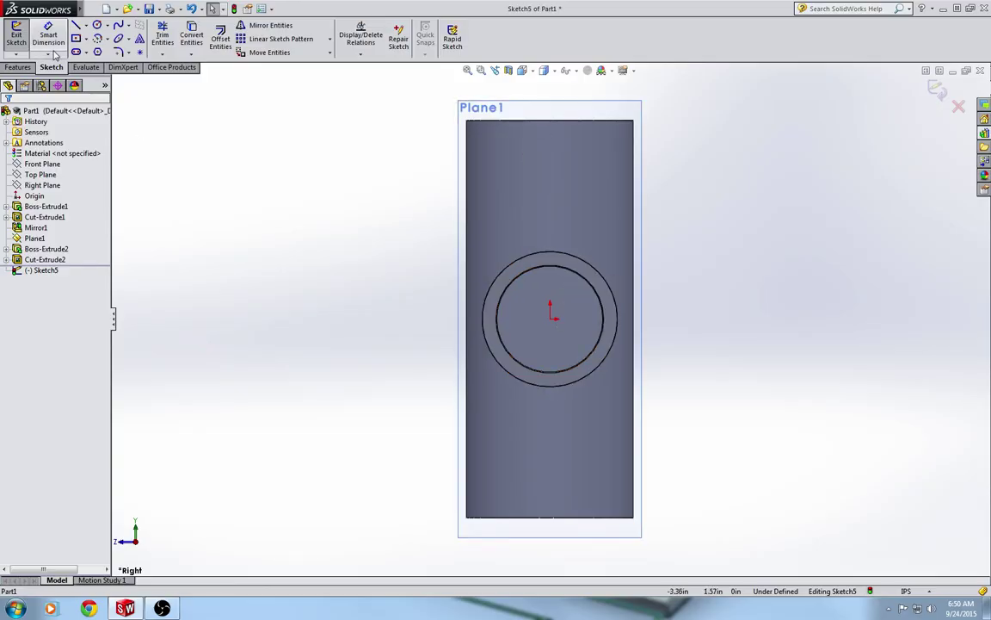
Step: Draw a Ø0.622 in circle at the origin and exit the sketch to preview the cut
left_click(97, 25)
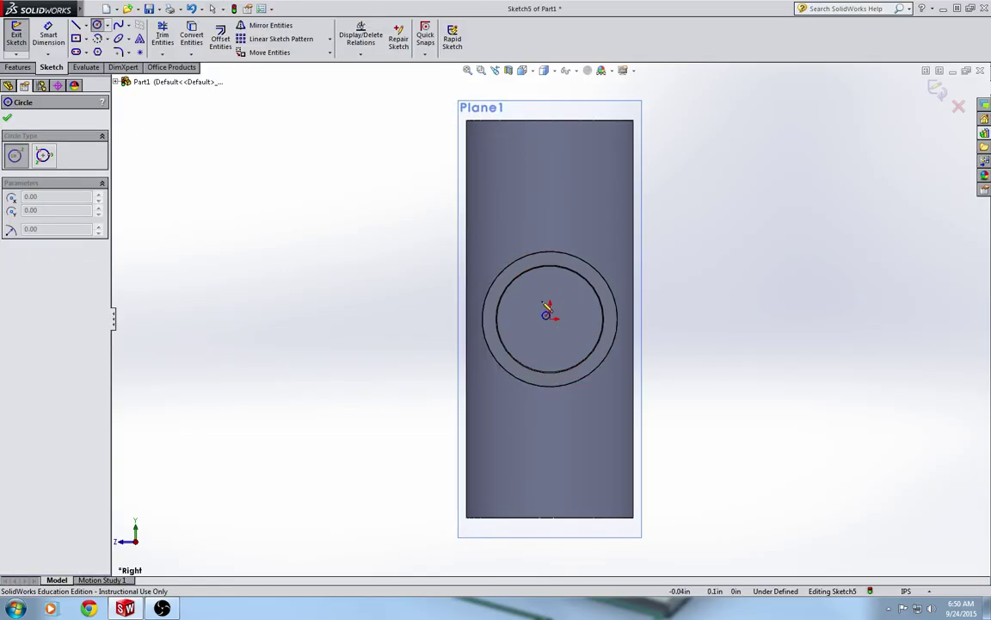
left_click(550, 317)
left_click(573, 289)
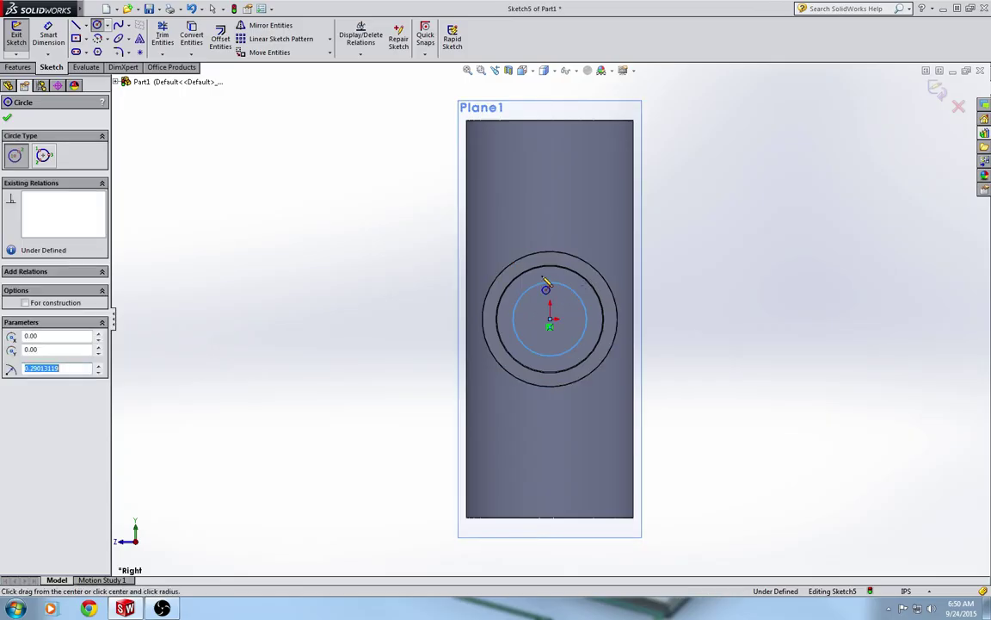
left_click(48, 39)
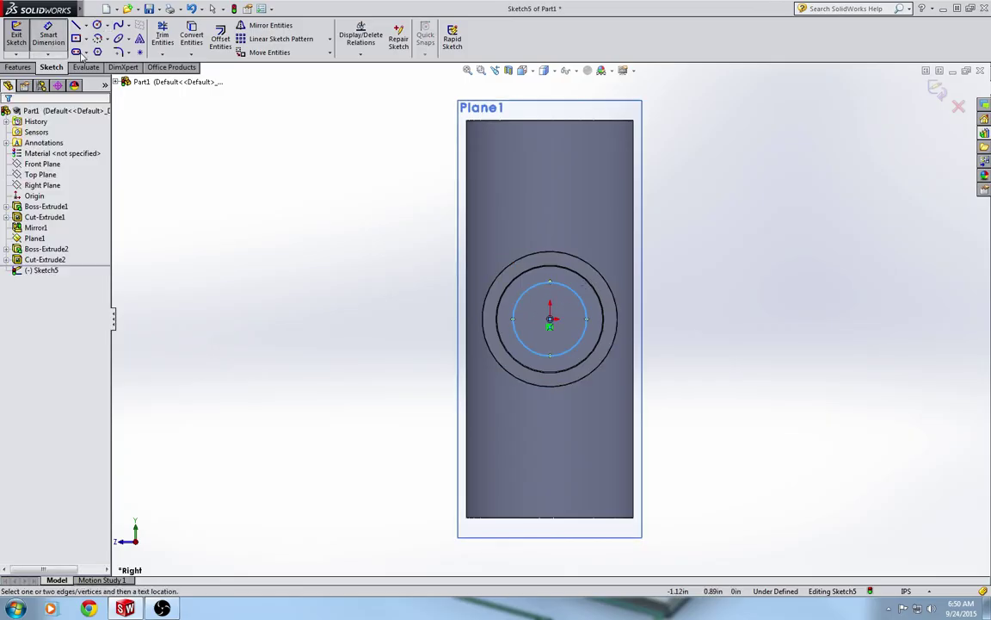
left_click(589, 322)
left_click(715, 320)
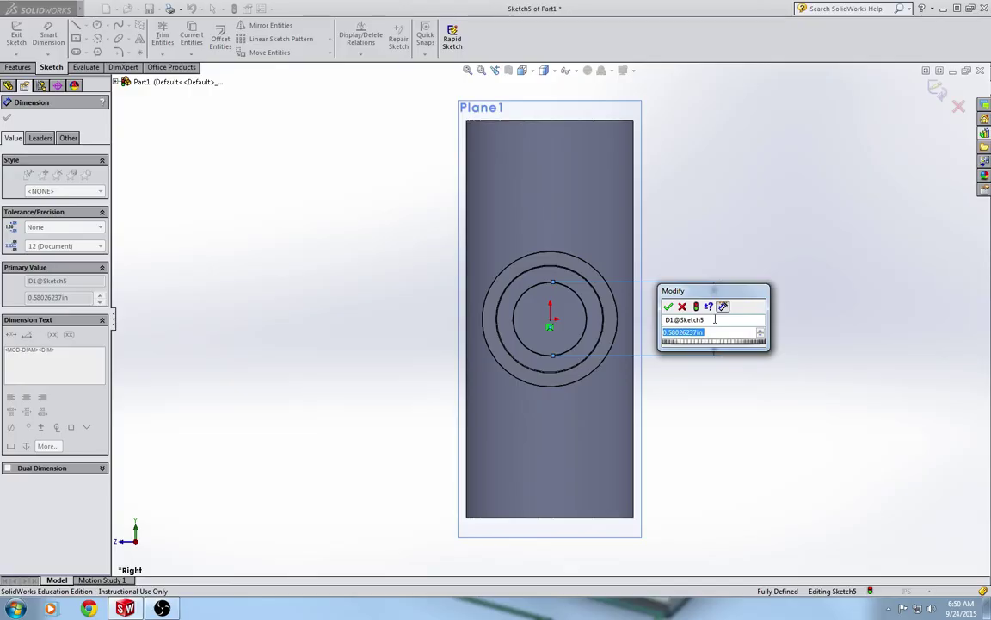
type(".622")
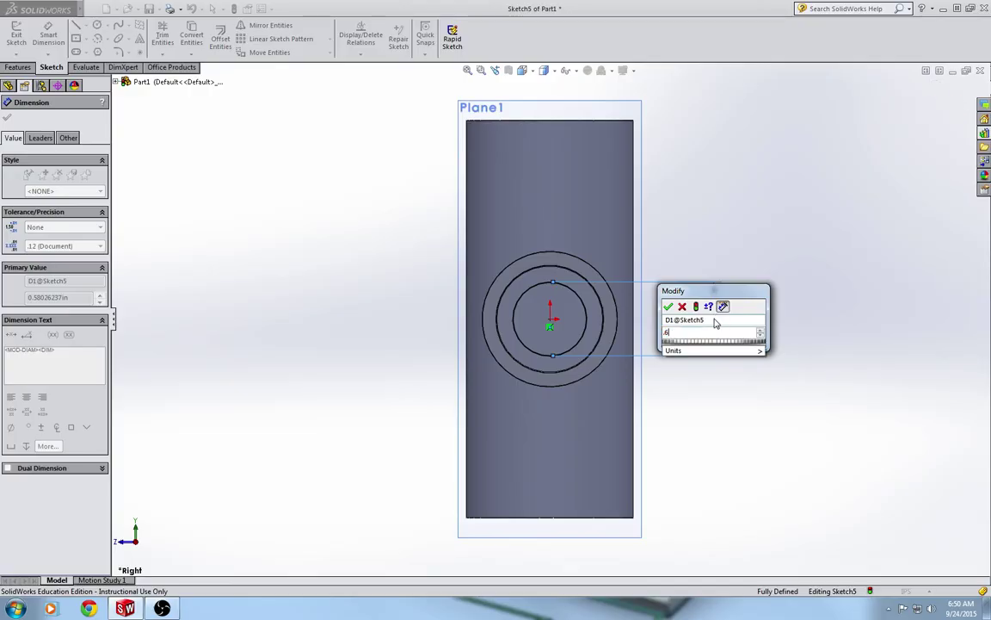
left_click(668, 306)
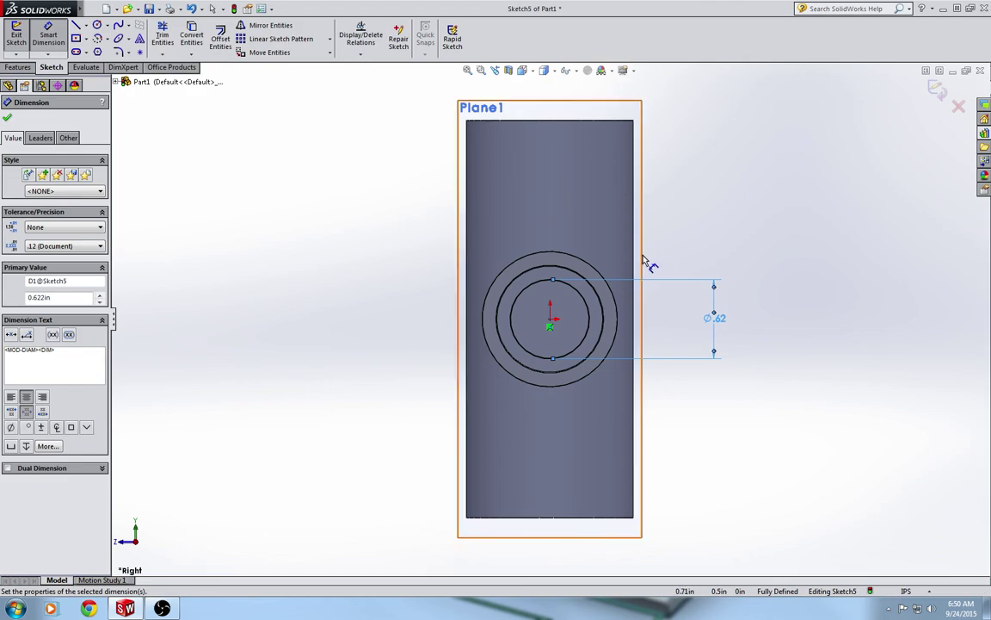
left_click(938, 90)
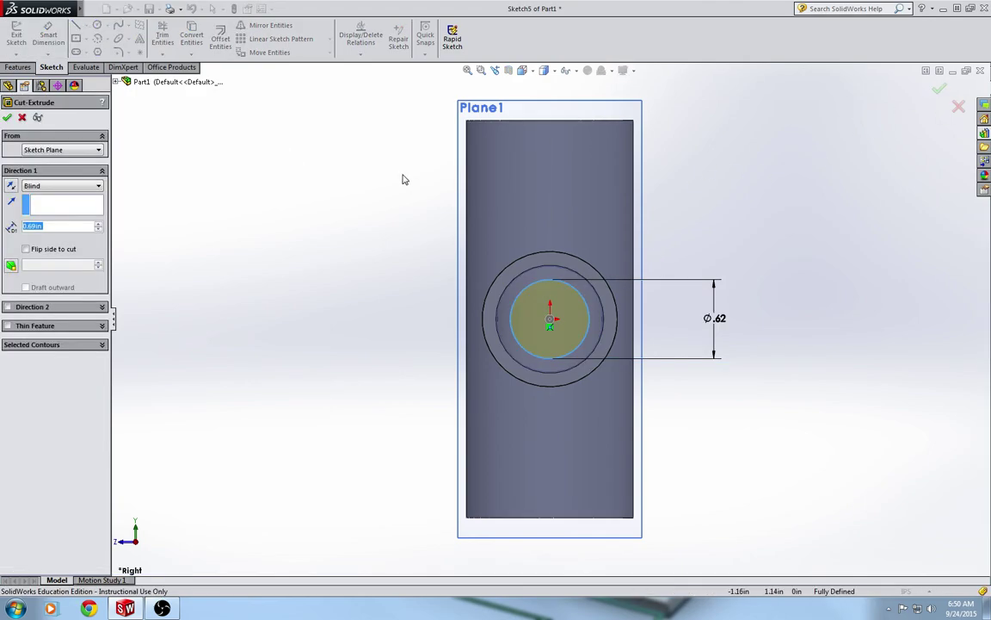
middle_click_drag(412, 151, 455, 365)
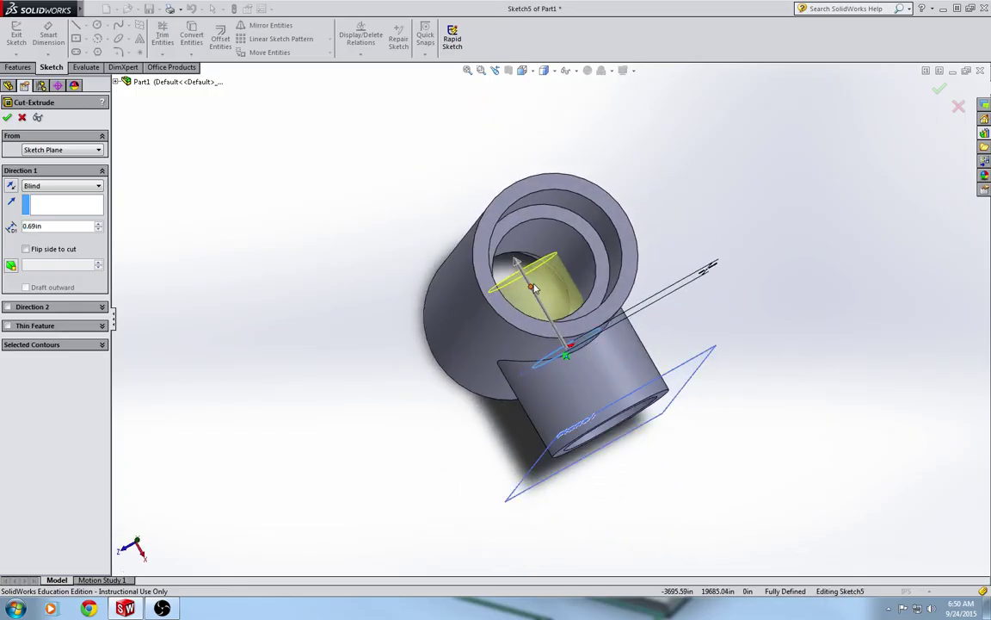
left_click(66, 188)
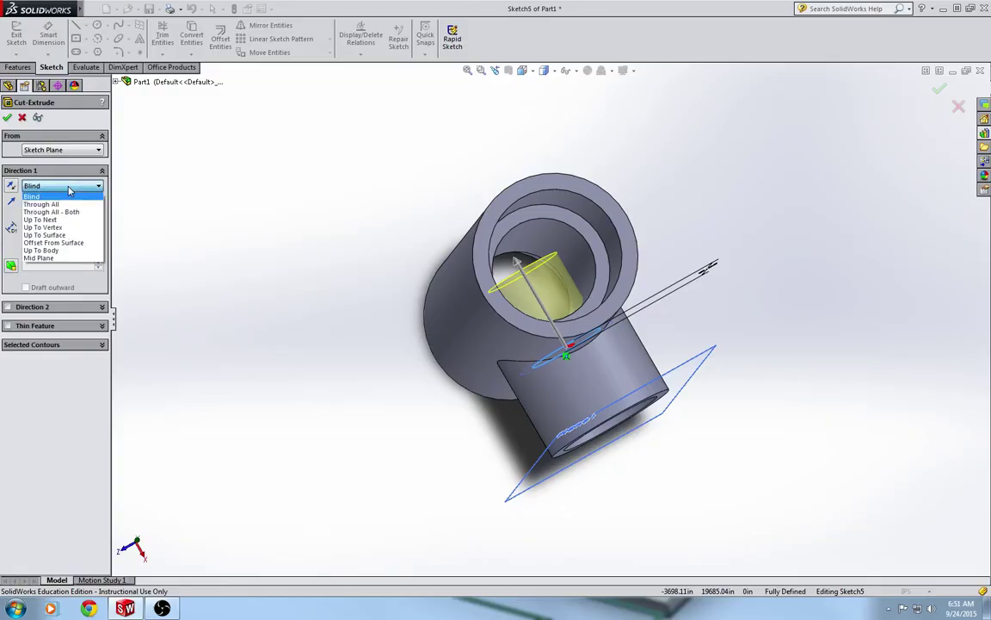
left_click(62, 236)
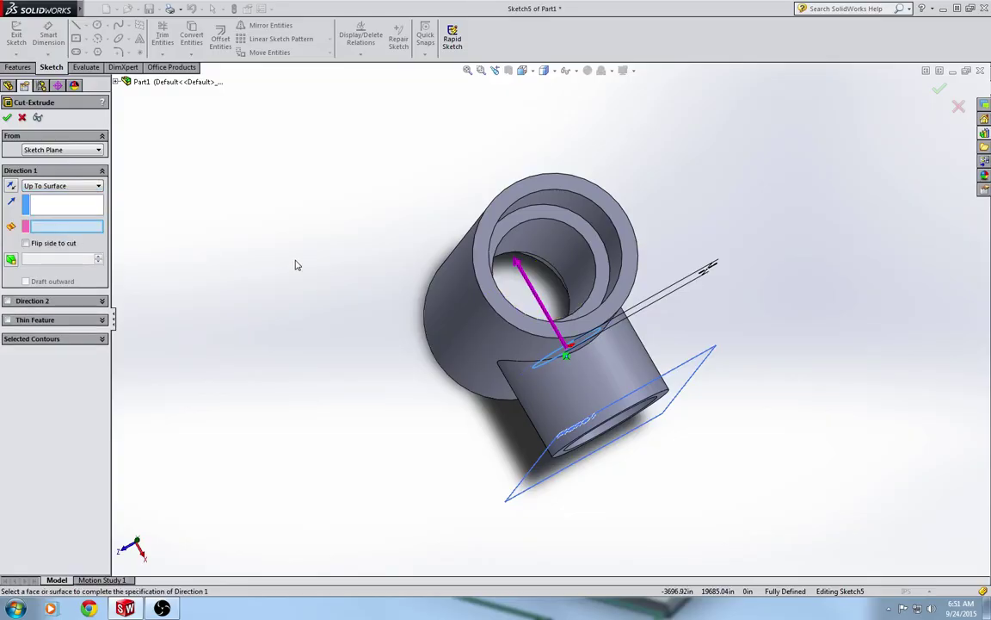
left_click(543, 242)
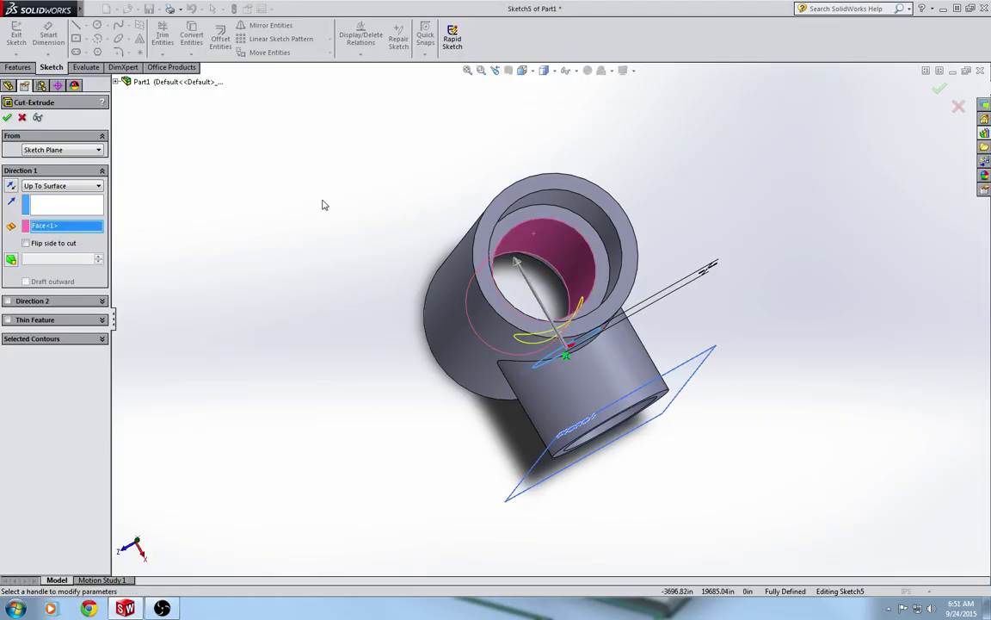
middle_click_drag(270, 172, 275, 229)
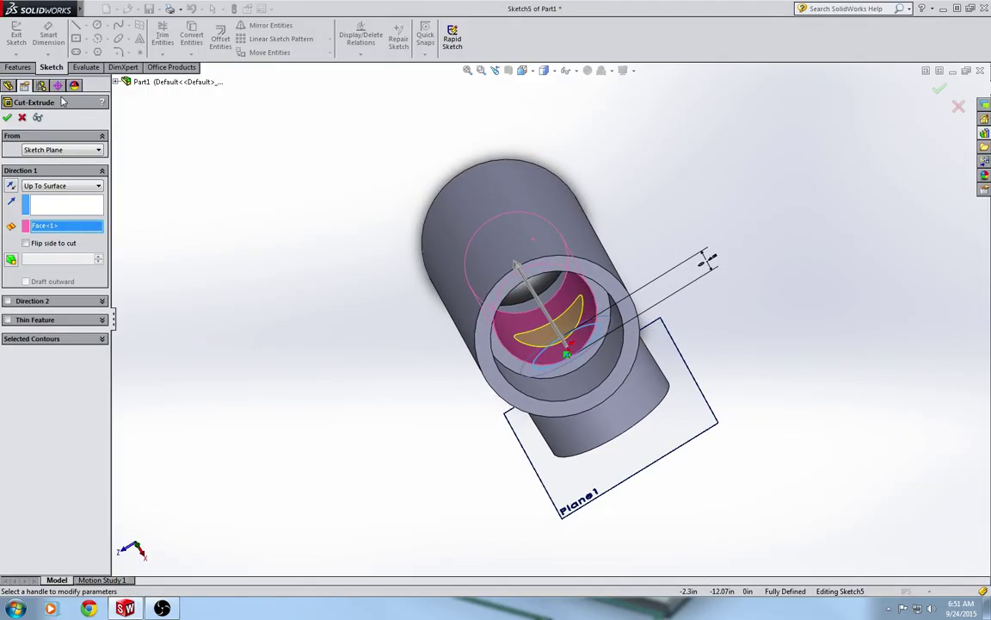
left_click(8, 117)
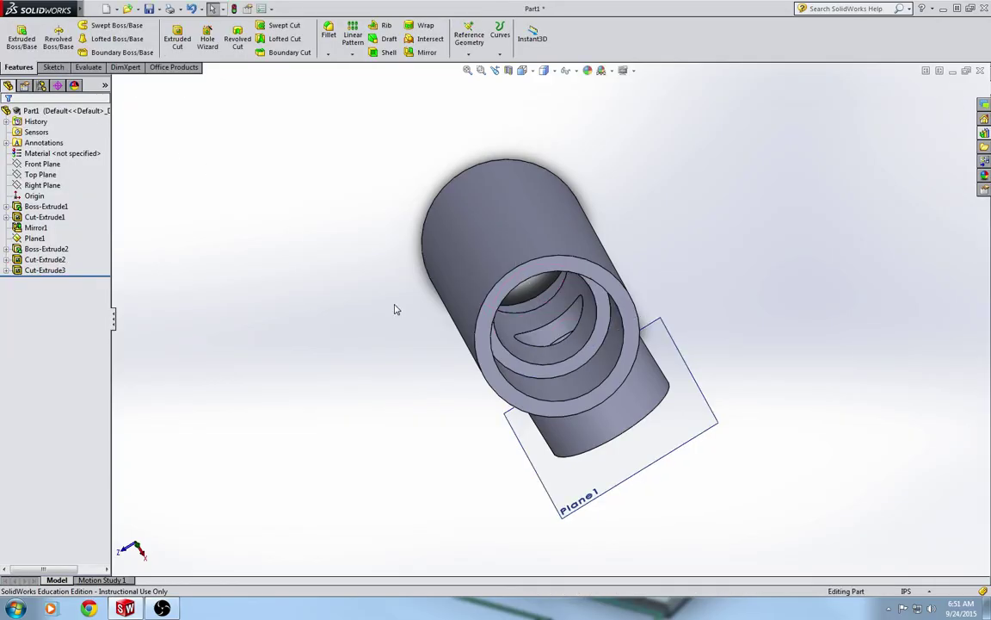
middle_click_drag(360, 280, 389, 130)
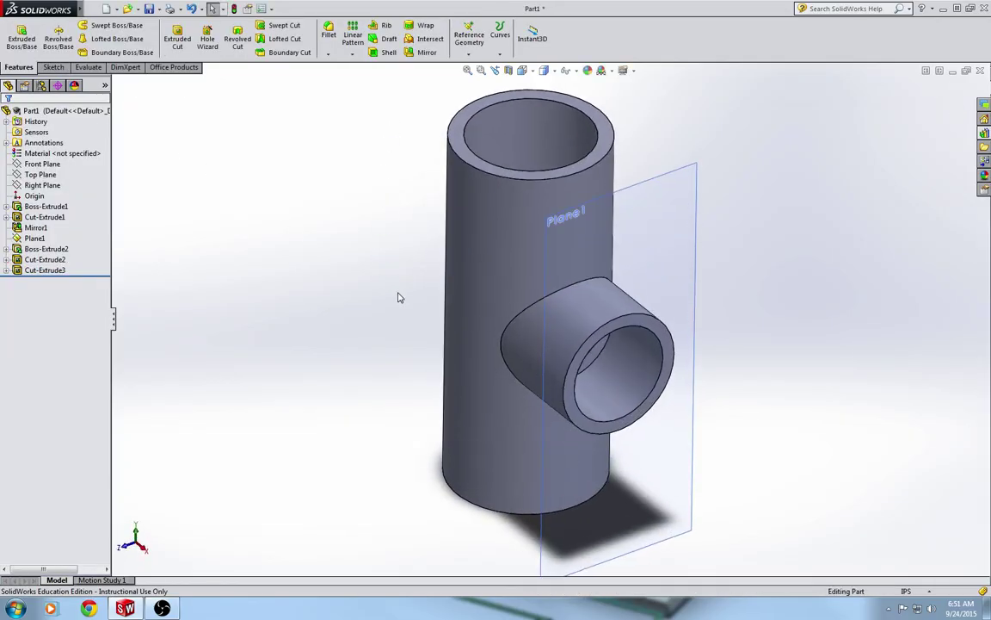
middle_click_drag(398, 295, 386, 222)
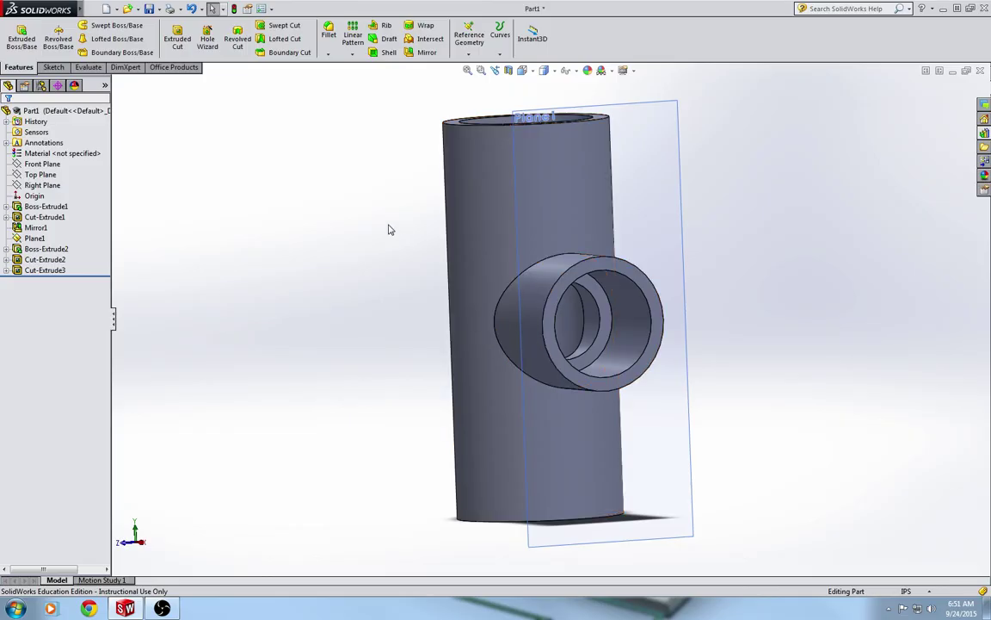
middle_click_drag(388, 229, 422, 254)
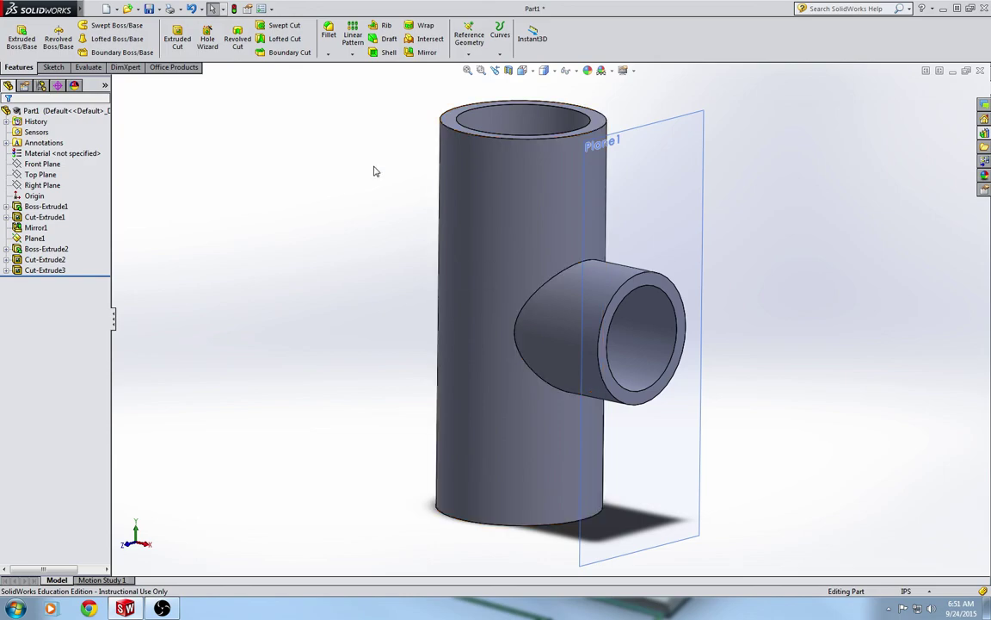
left_click(327, 54)
Step: Apply a 0.02 in constant-size fillet to the top, branch-end and bottom outer edges
left_click(355, 64)
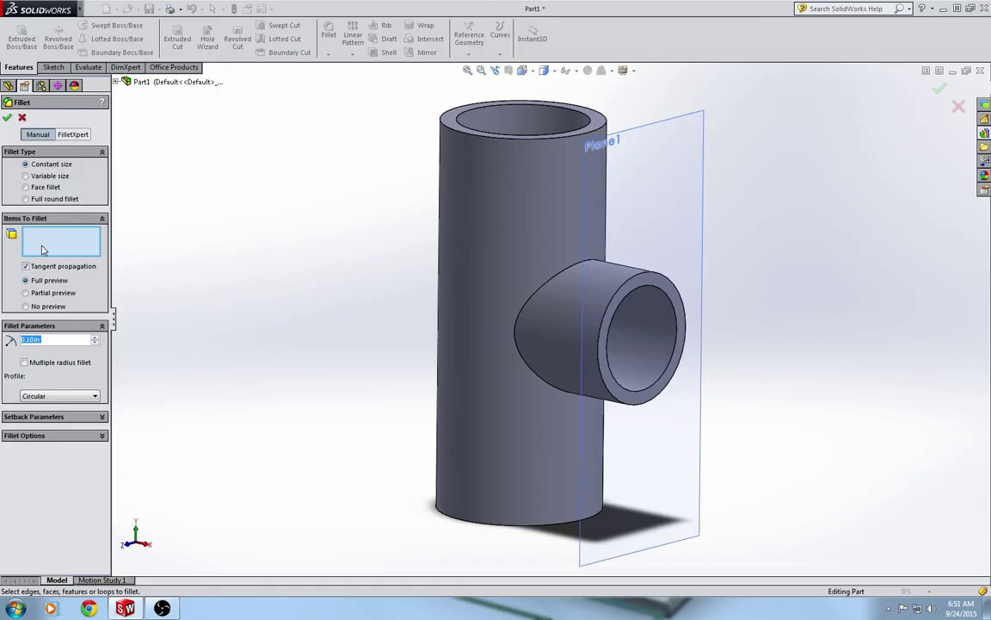
type(".02")
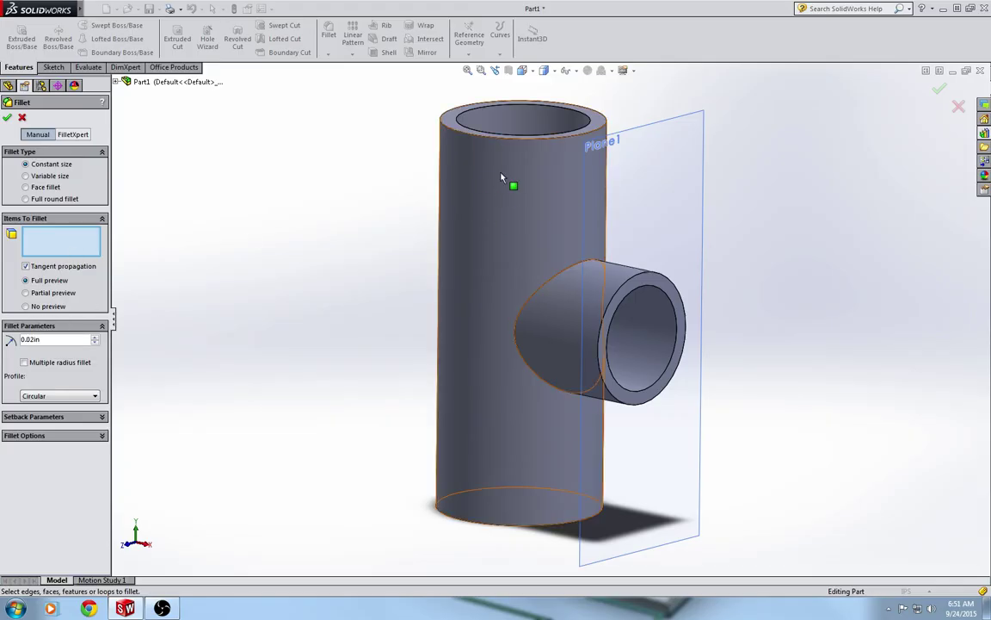
left_click(512, 145)
left_click(512, 147)
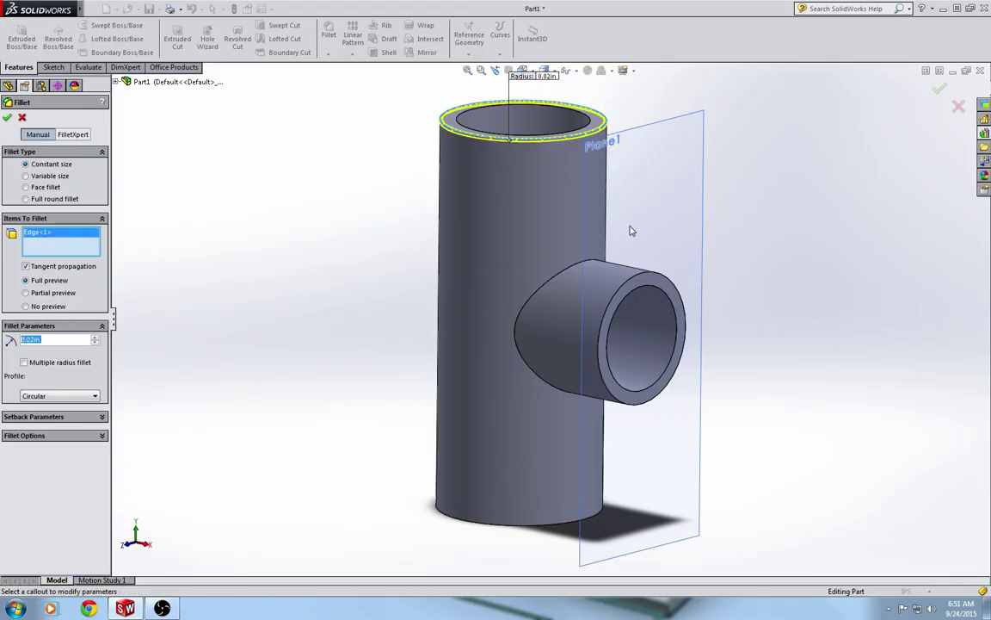
left_click(632, 281)
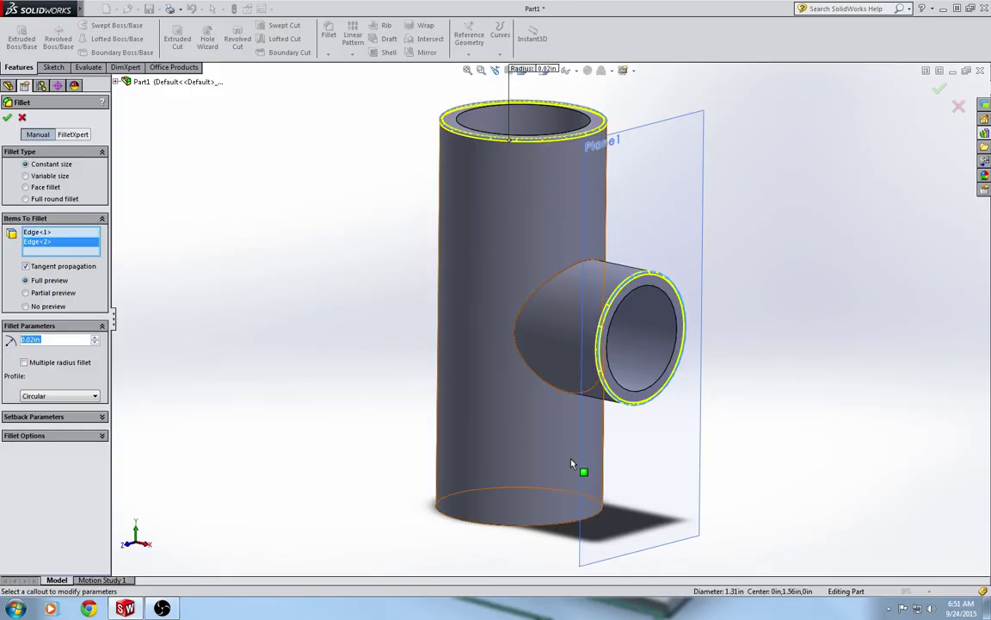
left_click(570, 517)
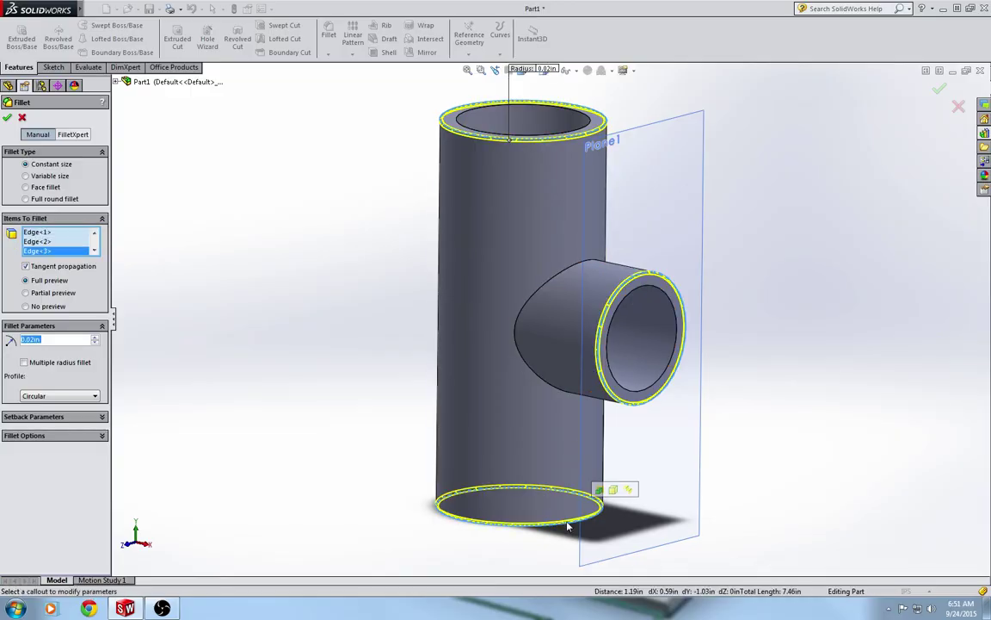
left_click(39, 294)
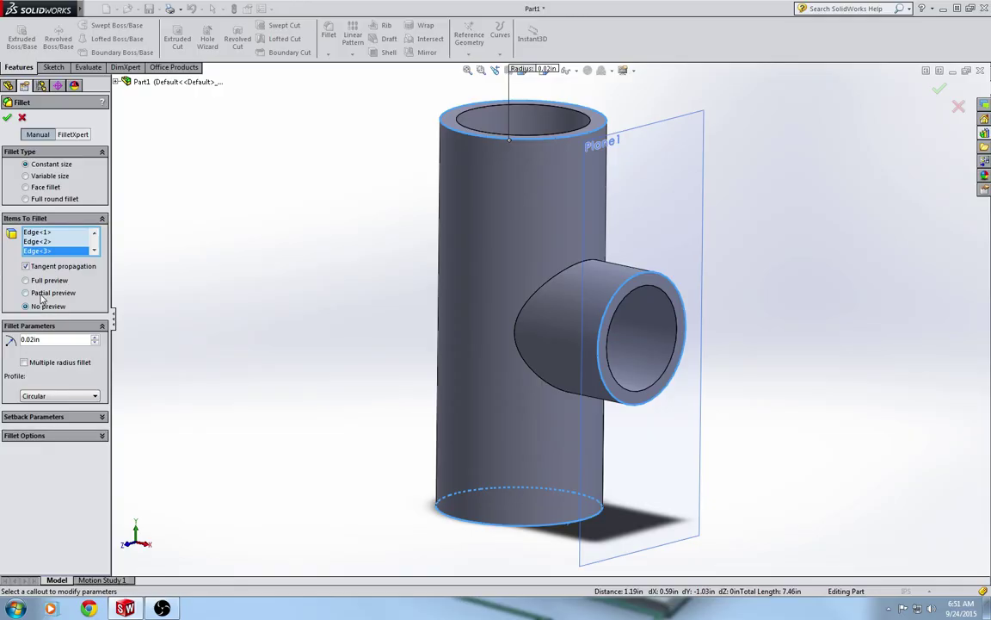
left_click(40, 282)
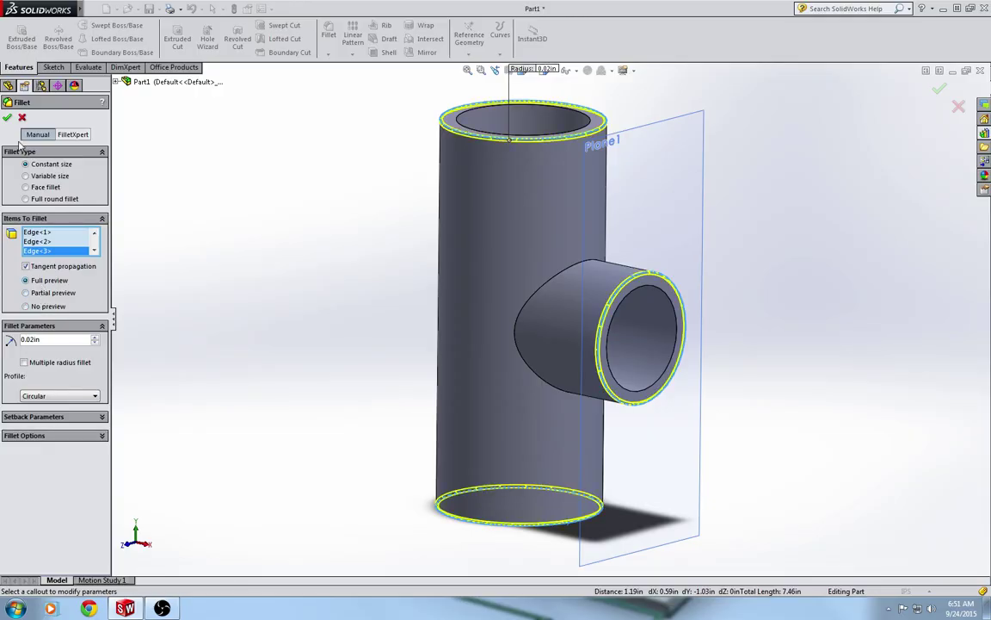
left_click(7, 117)
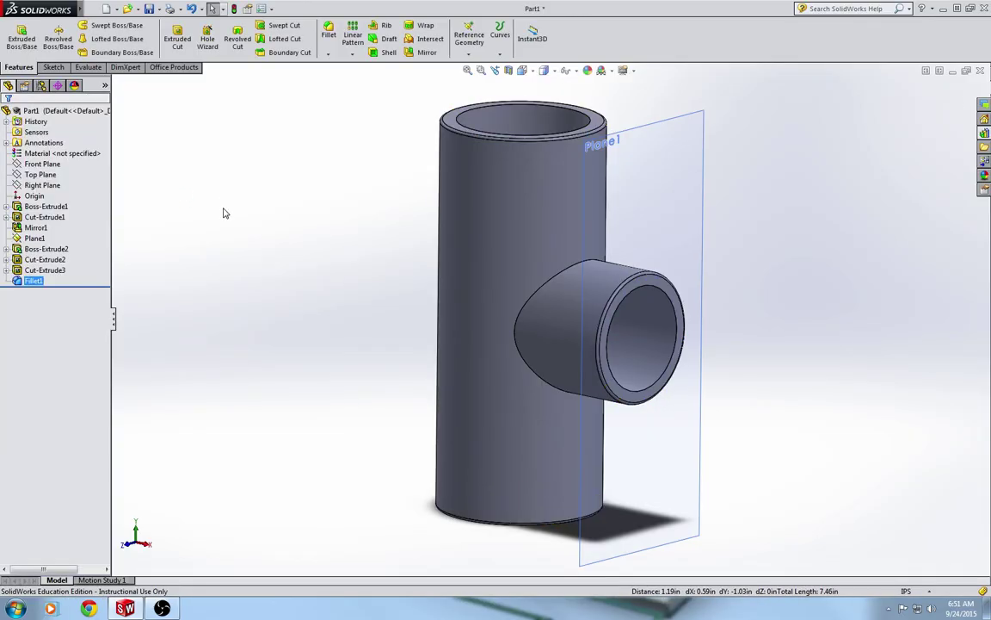
left_click(223, 215)
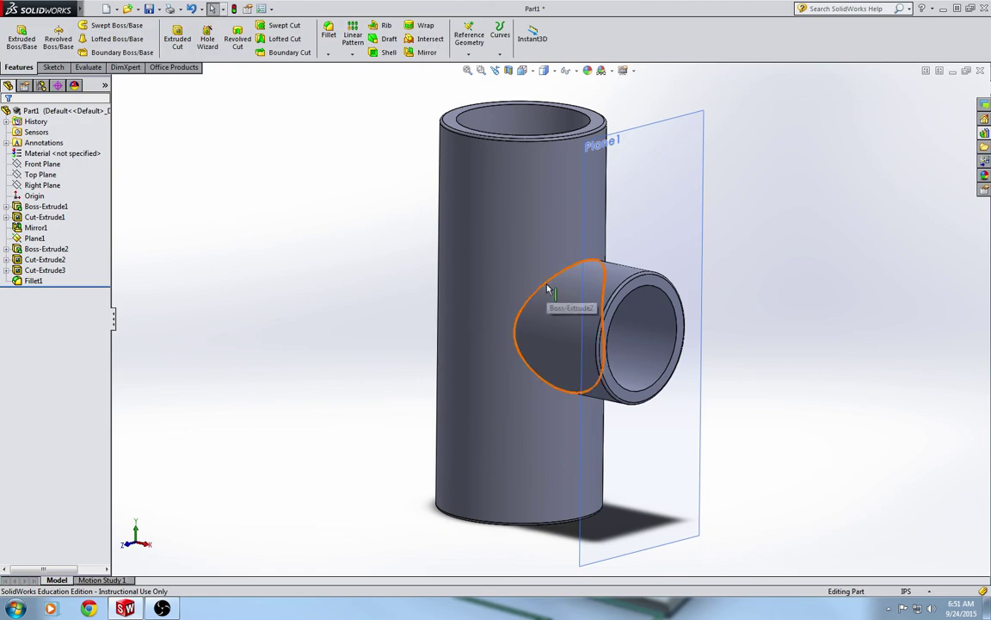
Step: Add a 0.1 in fillet on the edge where the branch meets the main pipe
left_click(328, 36)
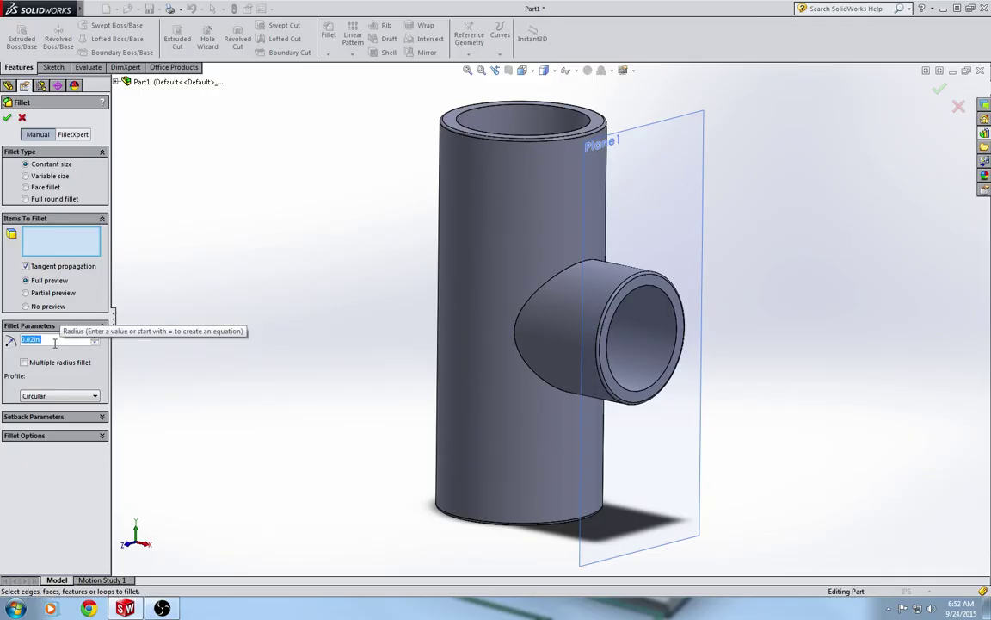
type(".1")
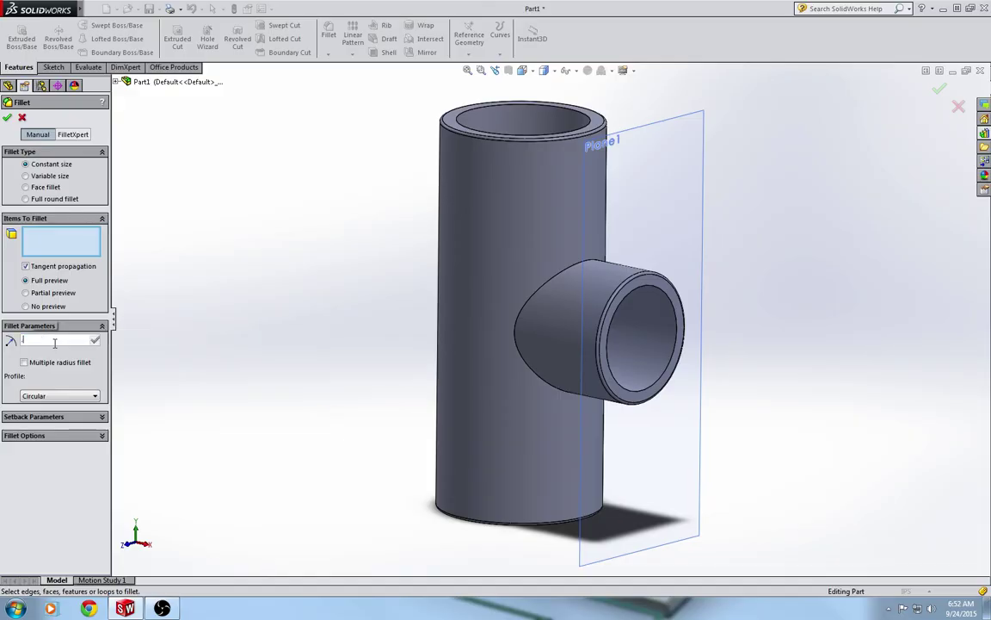
left_click(525, 308)
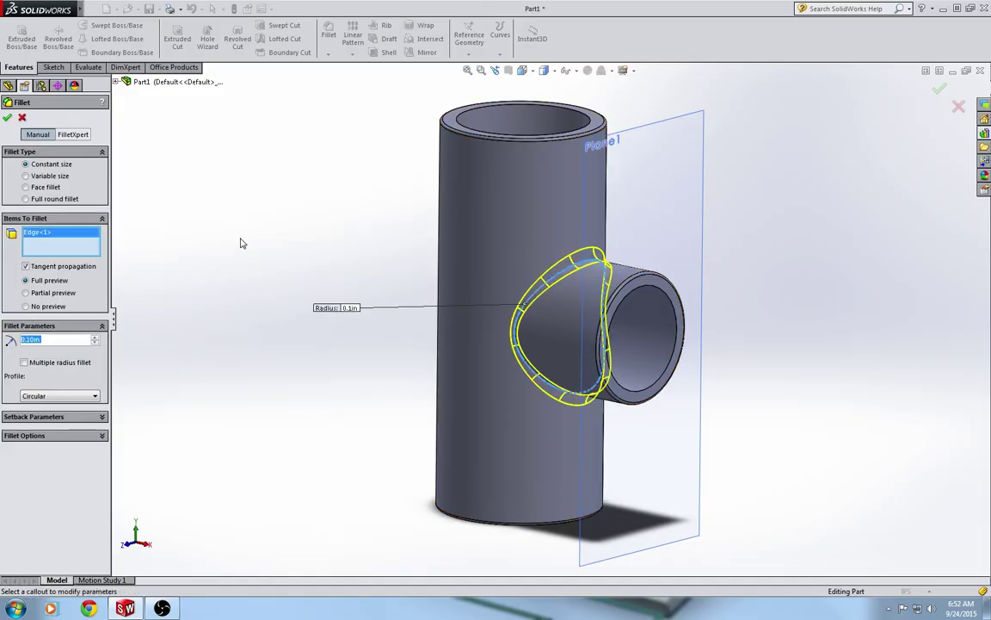
left_click(8, 119)
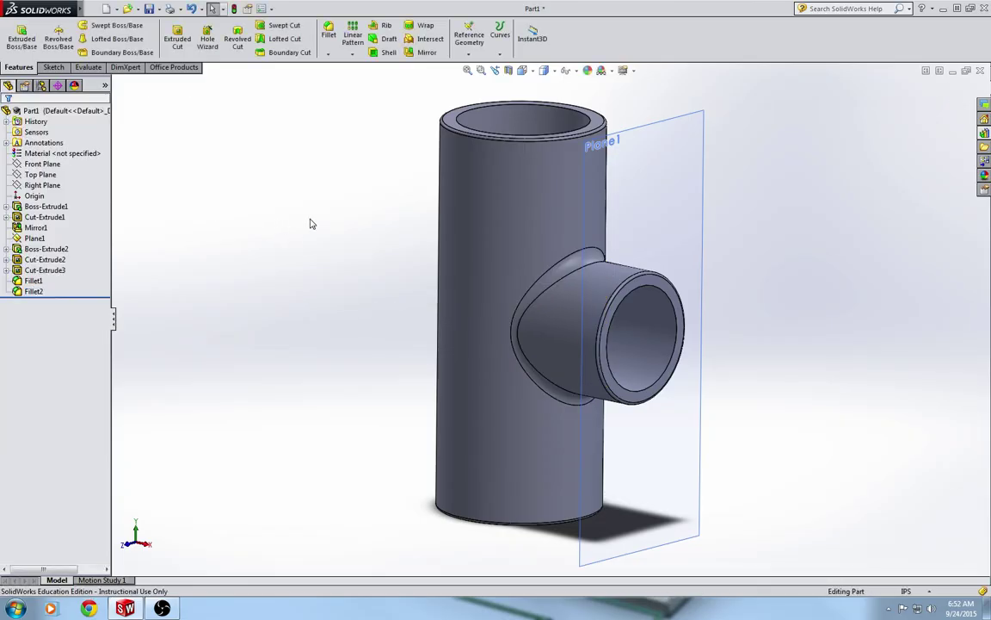
Step: Apply PVC Rigid from the Plastics library as the part's material
right_click(91, 153)
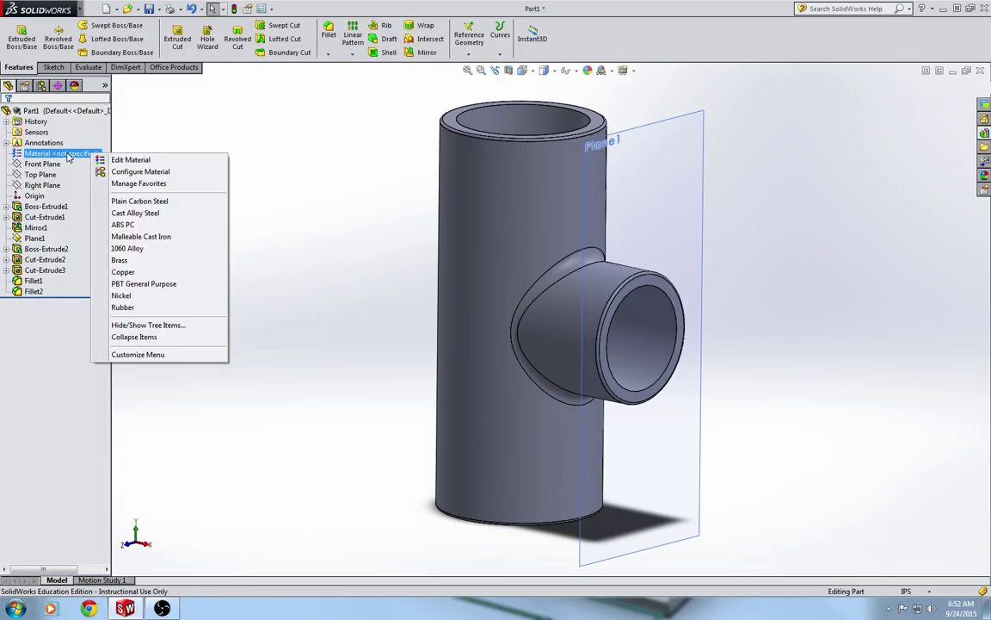
left_click(127, 160)
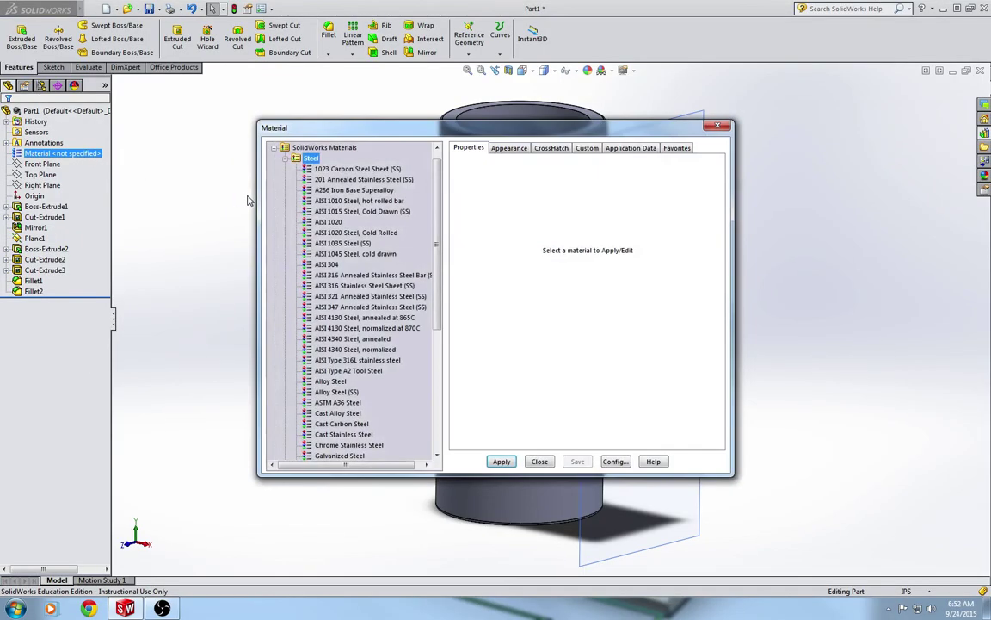
left_click(286, 169)
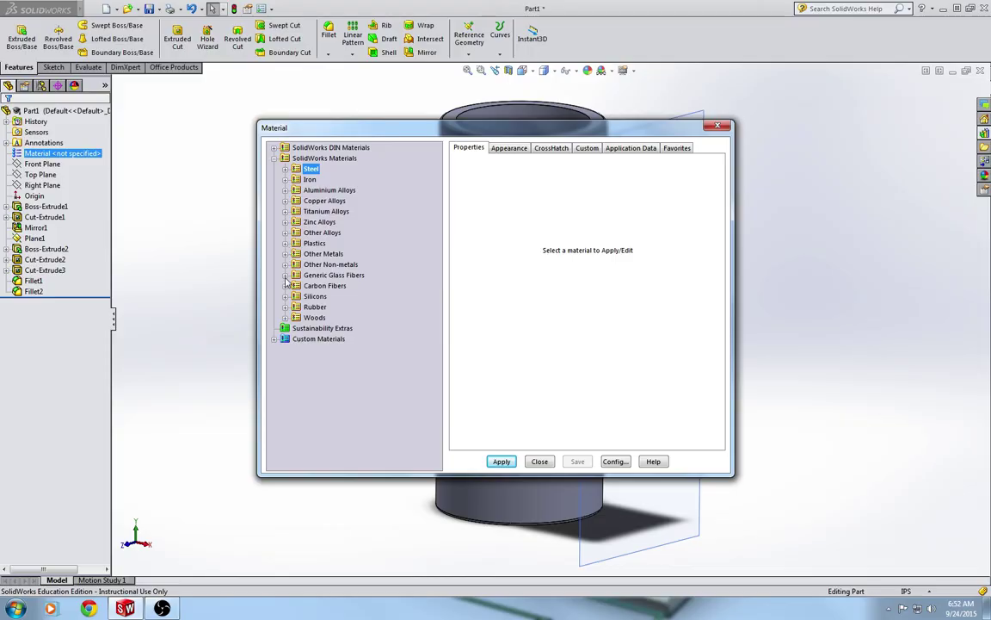
left_click(286, 243)
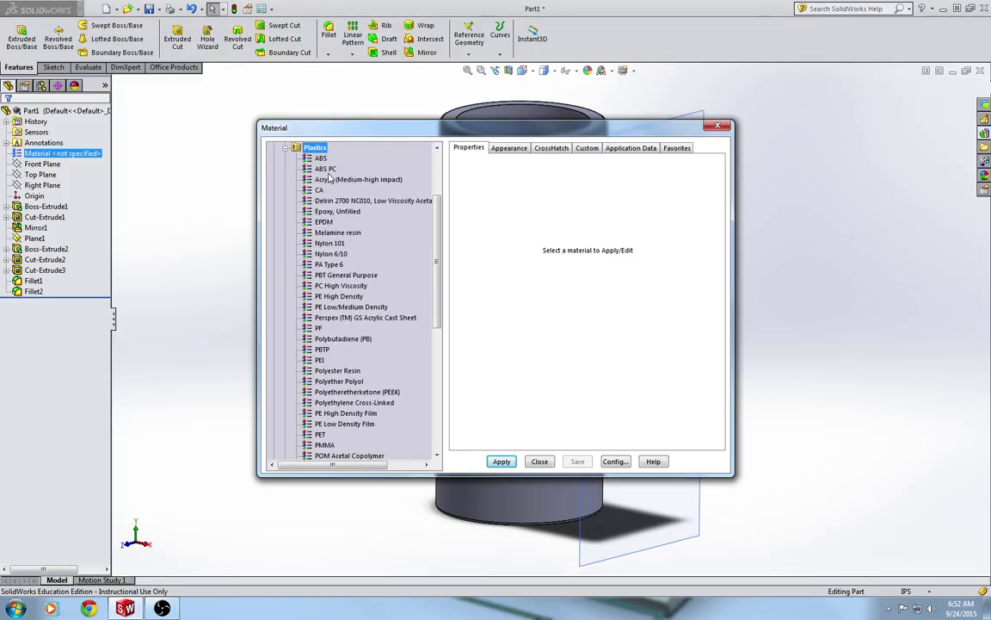
scroll(327, 374, "down", 5)
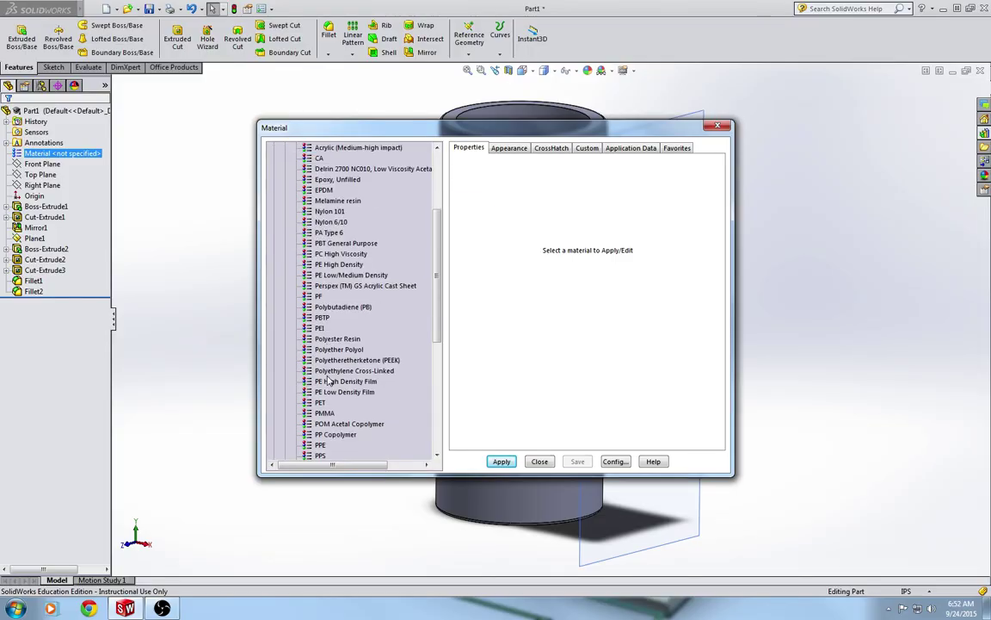
scroll(329, 383, "down", 1)
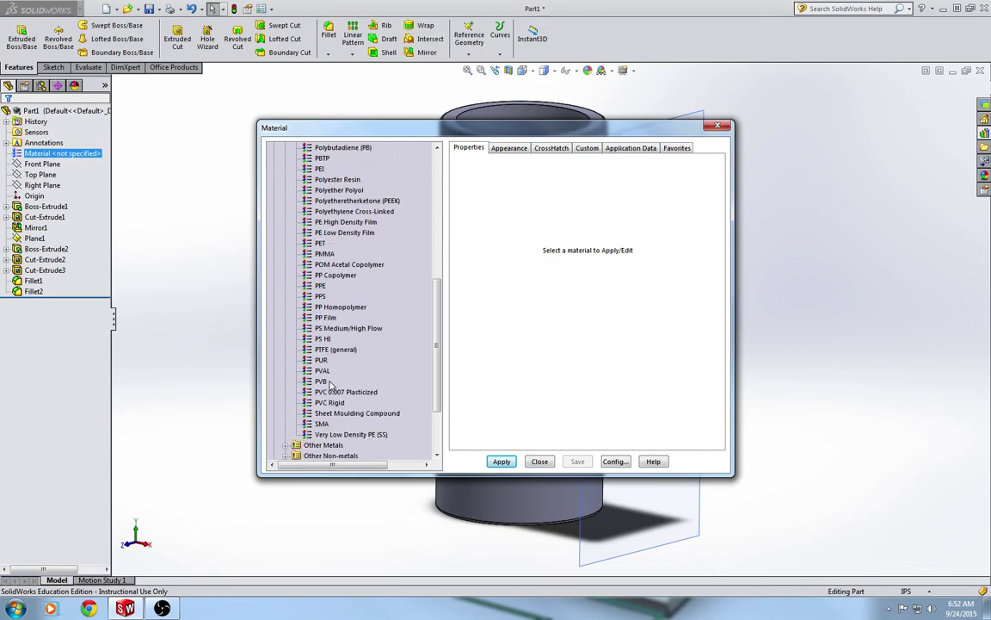
left_click(332, 403)
left_click(501, 461)
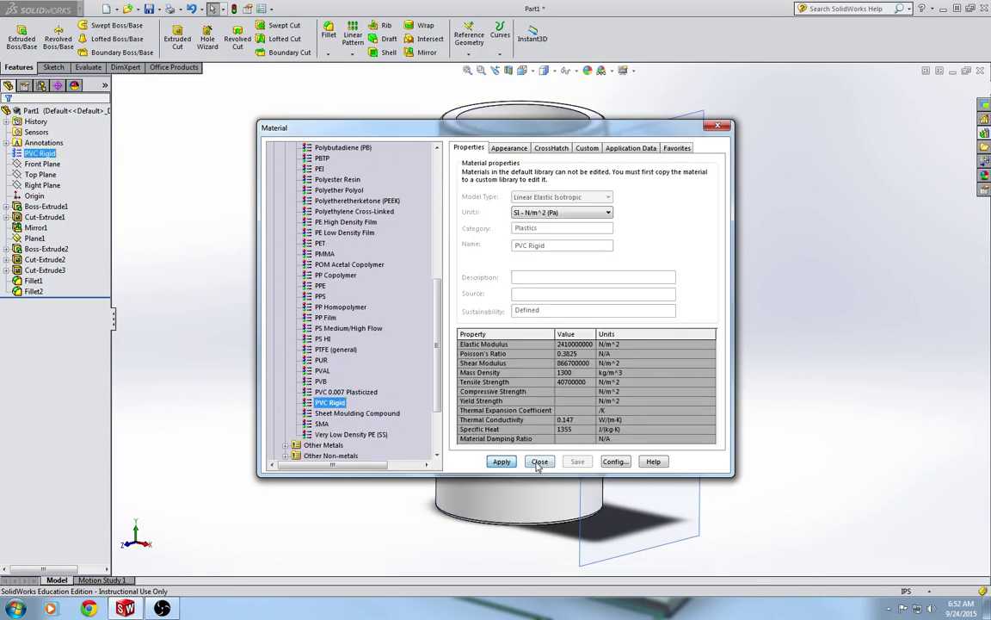
left_click(539, 461)
Step: Switch to the Trimetric view and show the Evaluate tools
left_click(522, 70)
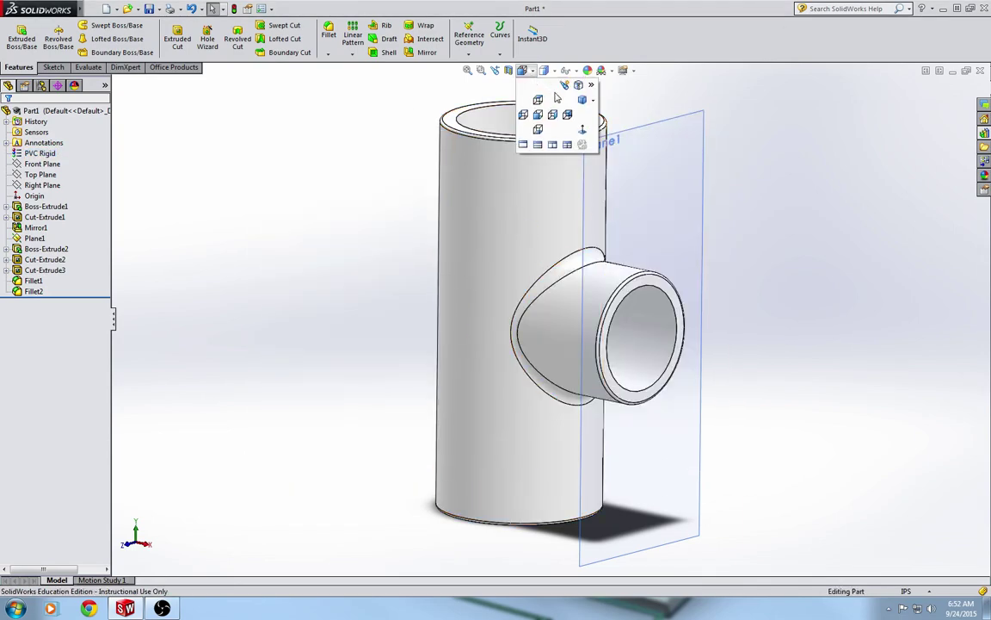
left_click(579, 101)
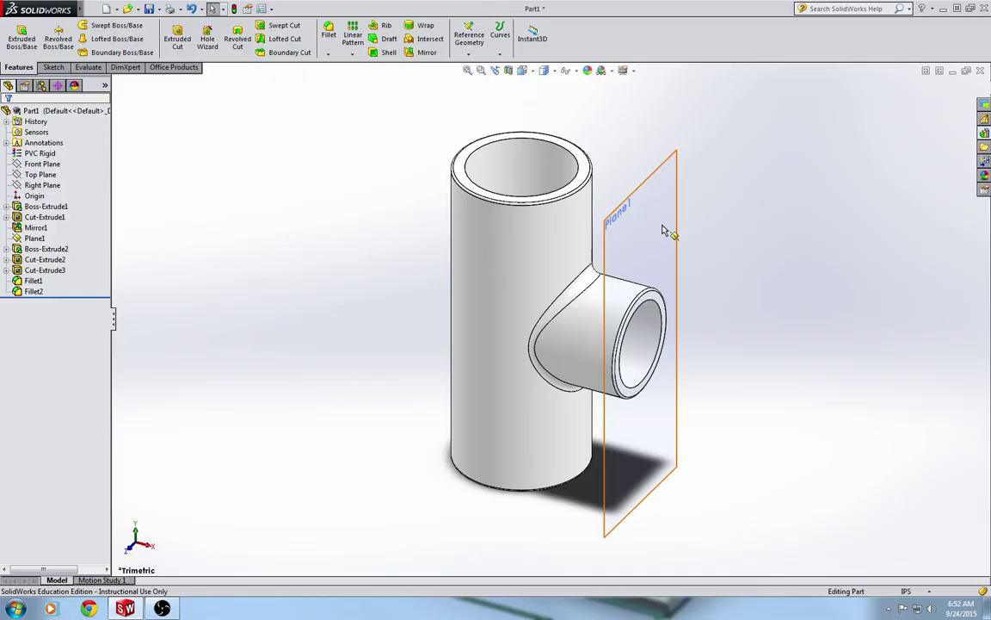
left_click(88, 67)
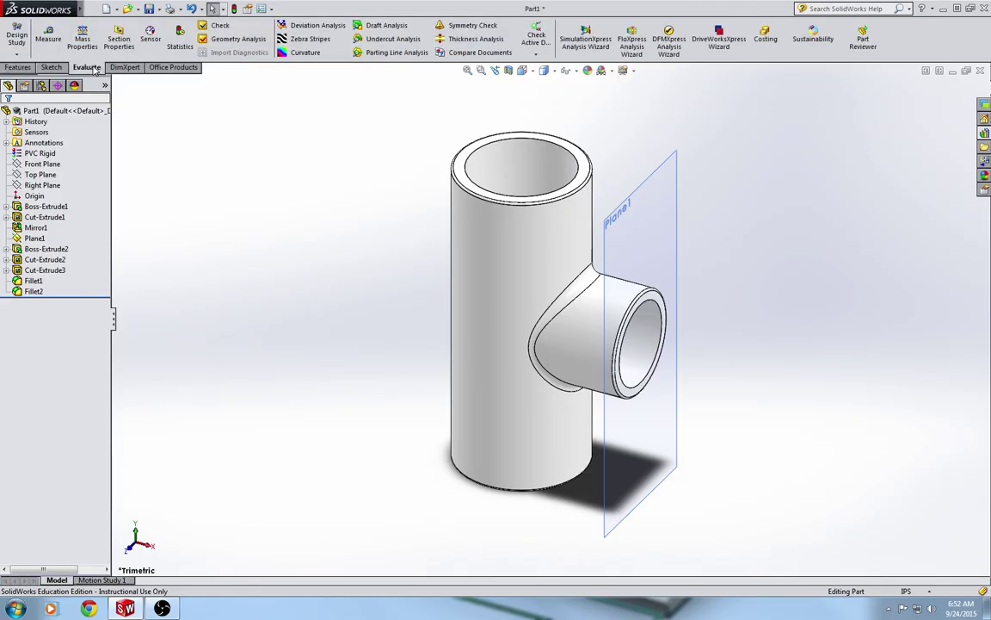
Step: Report mass properties with custom units in pounds and 4 decimal places
left_click(84, 39)
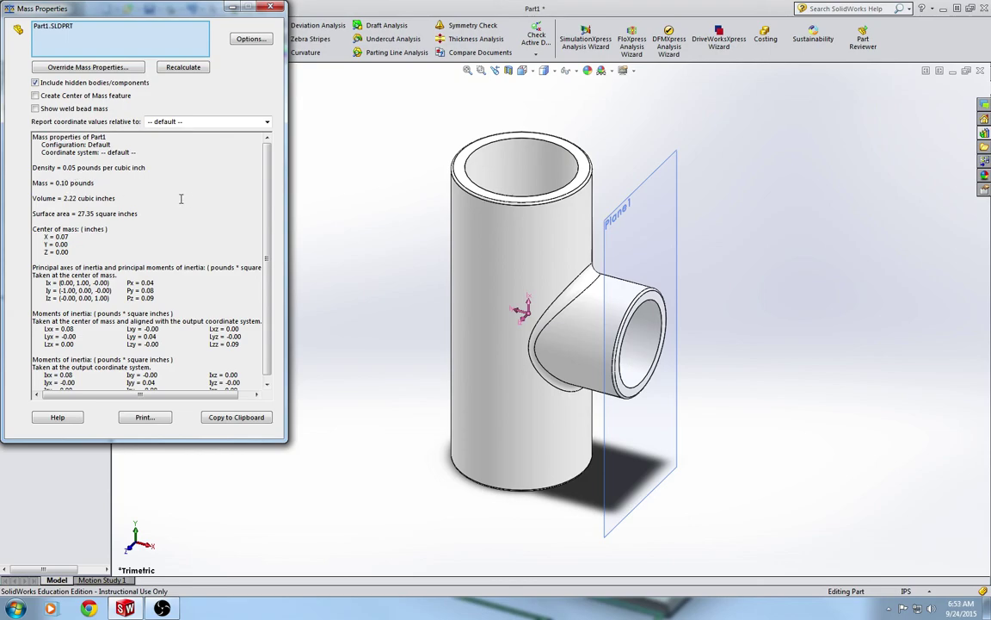
left_click(250, 38)
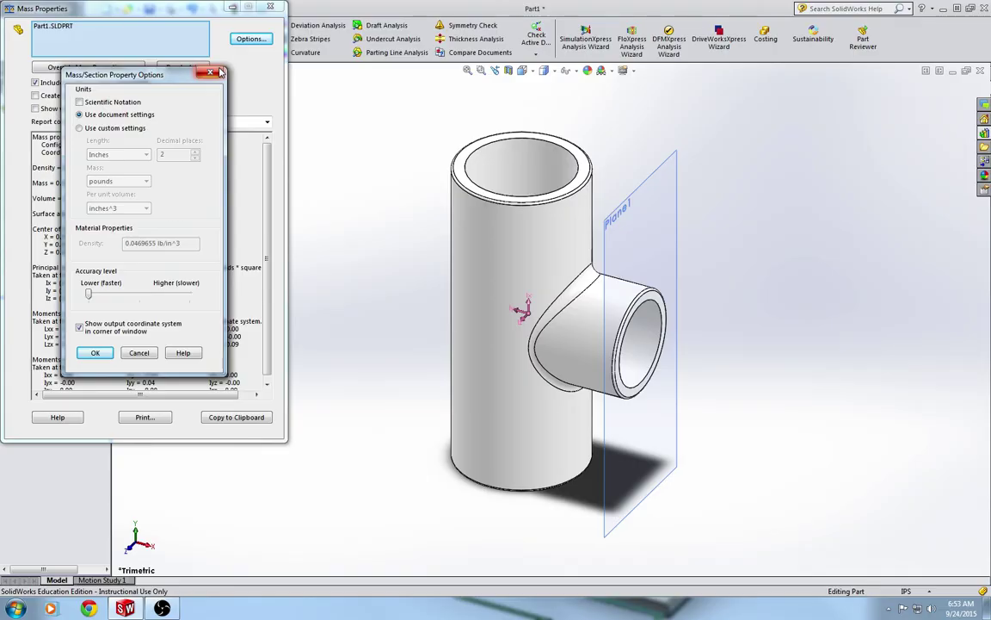
left_click(112, 128)
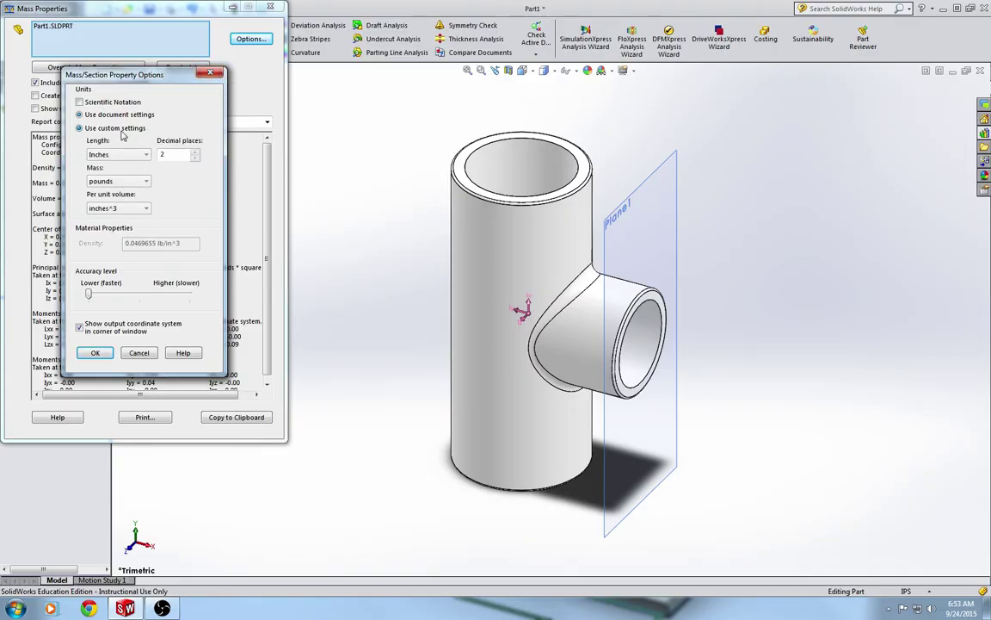
left_click(145, 181)
left_click(142, 185)
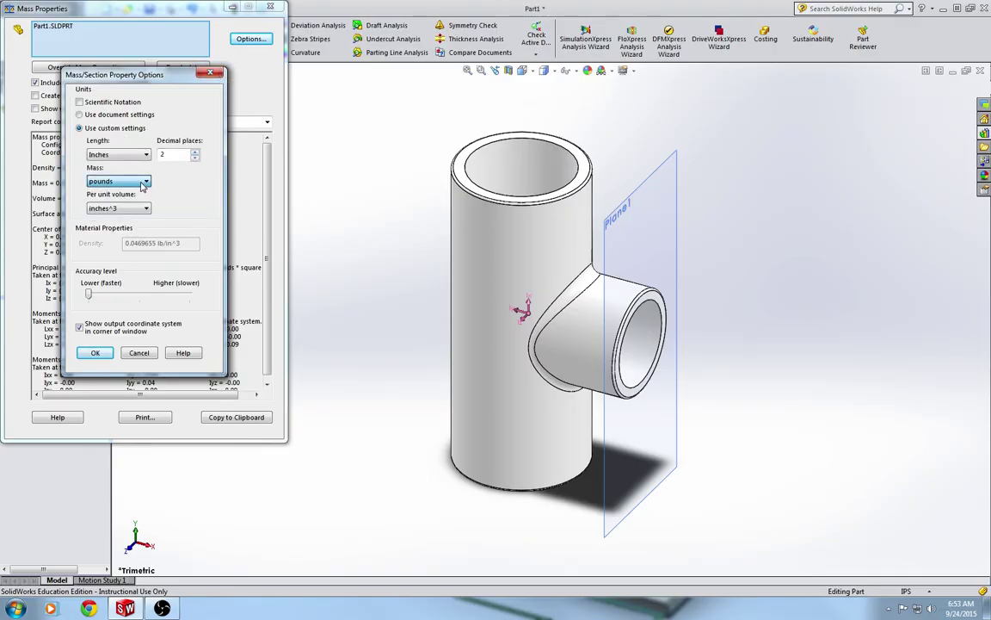
left_click(195, 154)
left_click(195, 154)
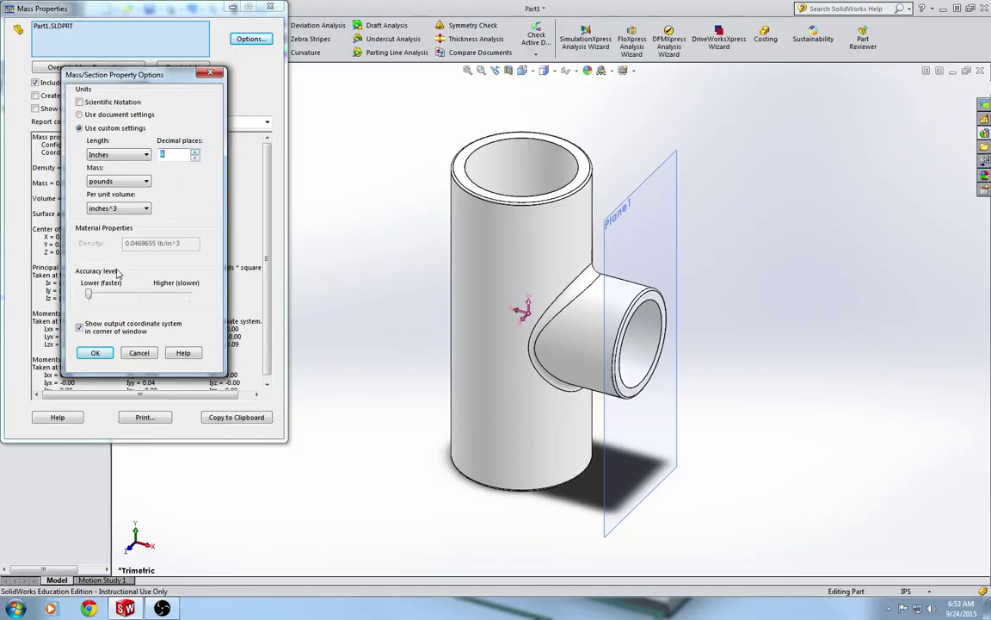
left_click(95, 353)
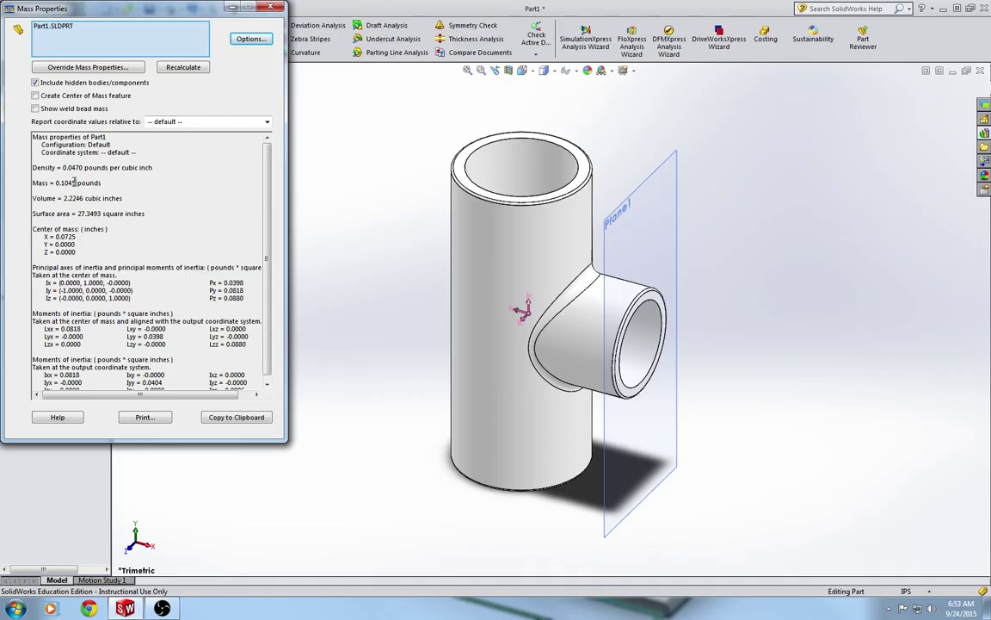
left_click_drag(104, 183, 56, 182)
left_click(56, 183)
left_click(101, 182)
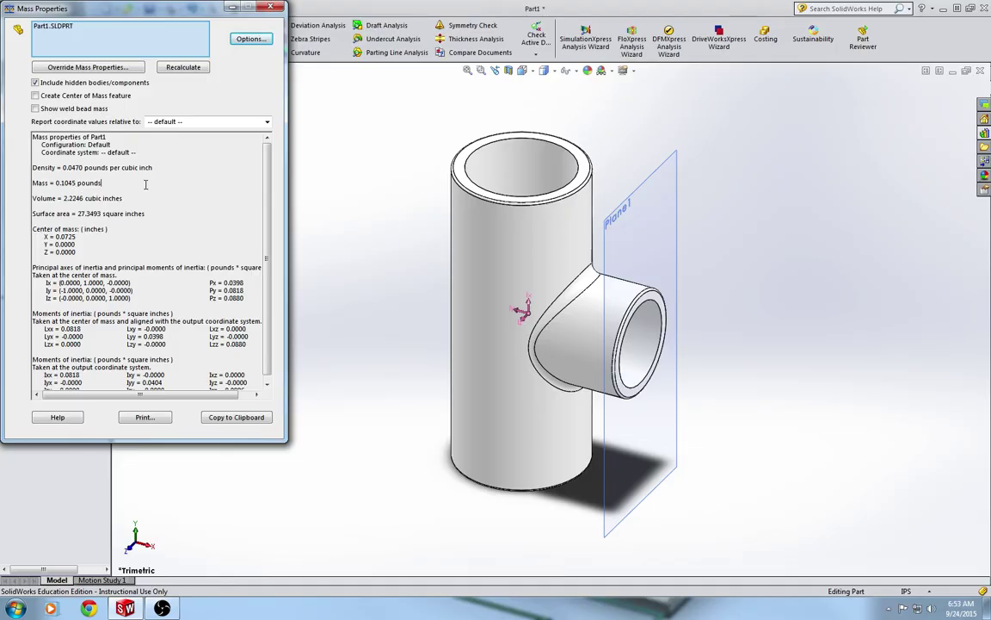